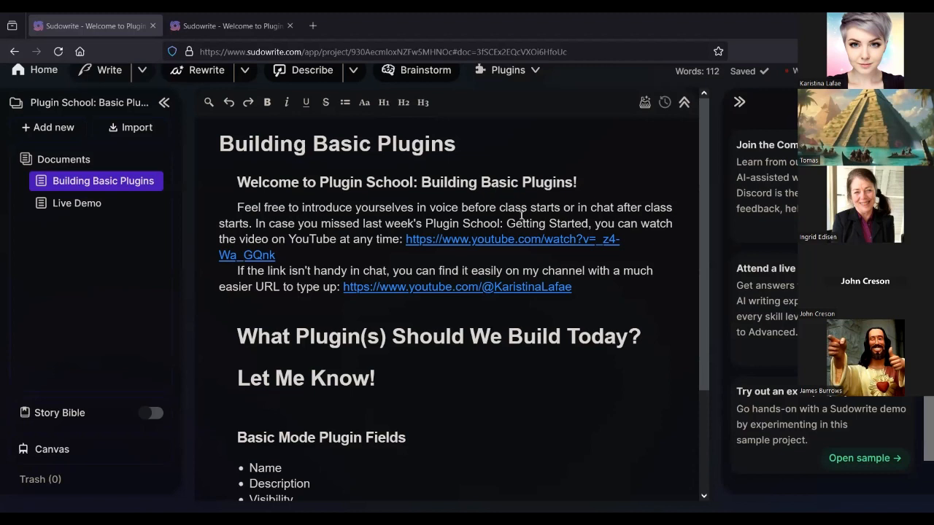
# Step: Switch from the class document to the plugins directory and start creating a new plugin
pyautogui.scroll(-2, 340, 266)
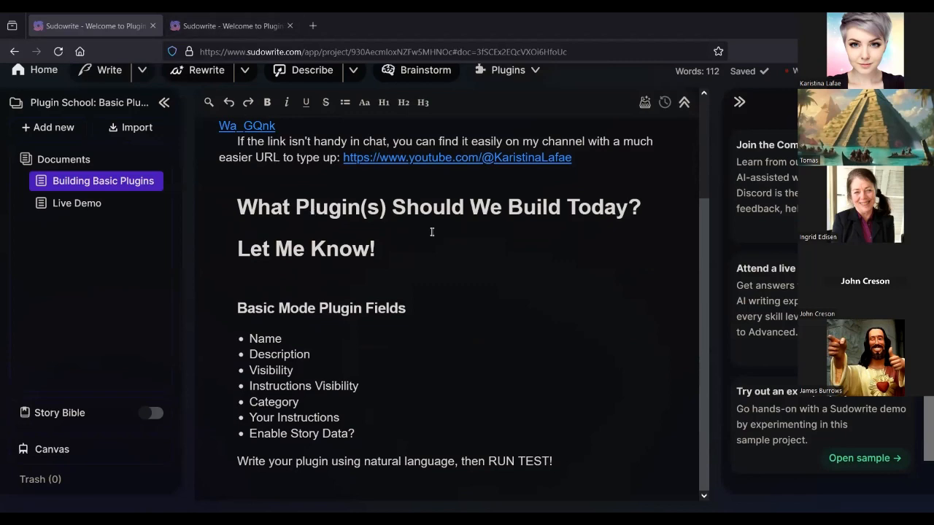
pyautogui.scroll(3, 431, 231)
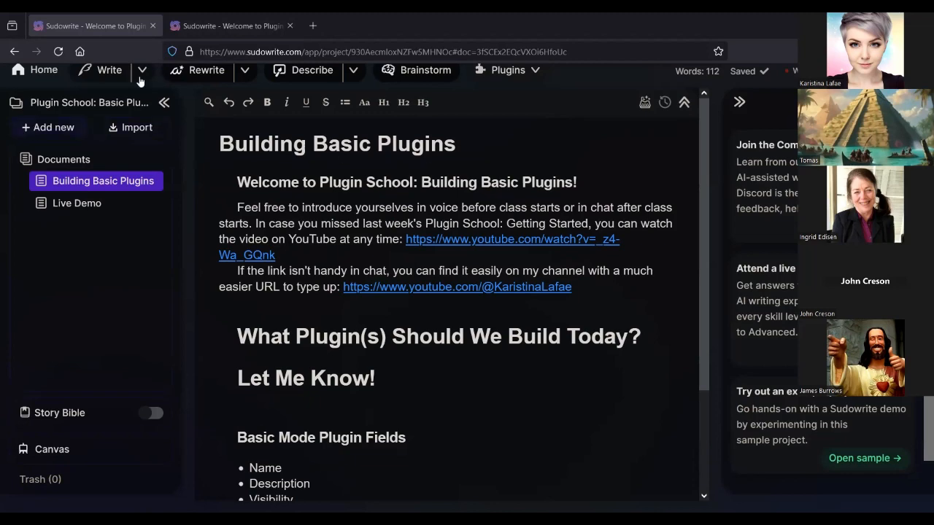
pyautogui.click(231, 25)
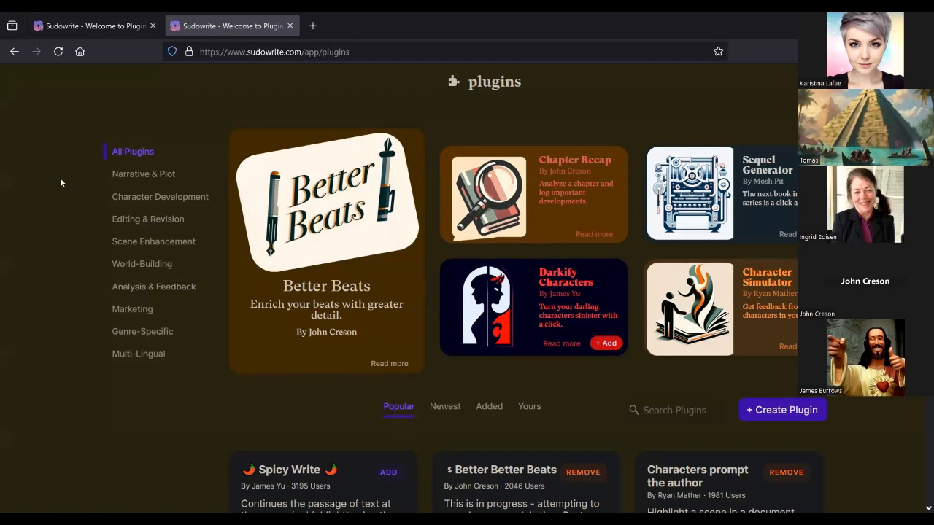
pyautogui.scroll(-3, 323, 248)
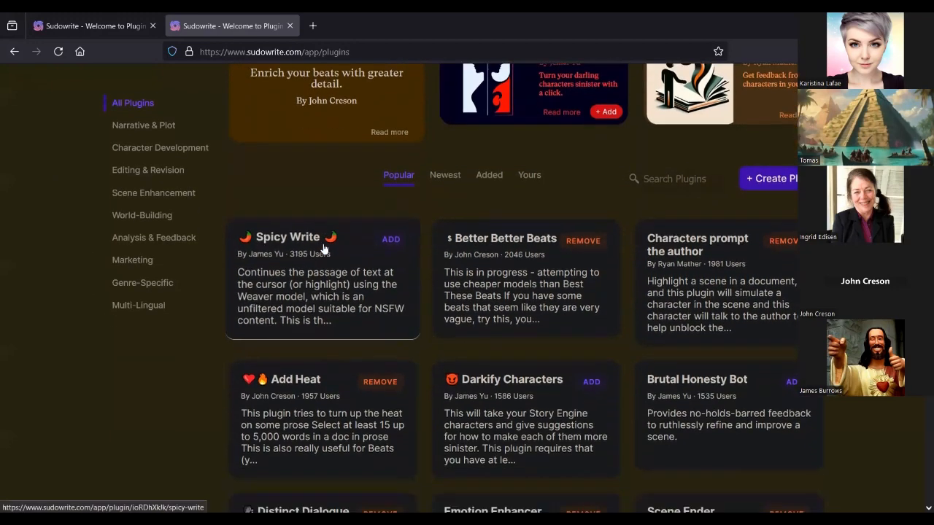
pyautogui.scroll(4, 323, 248)
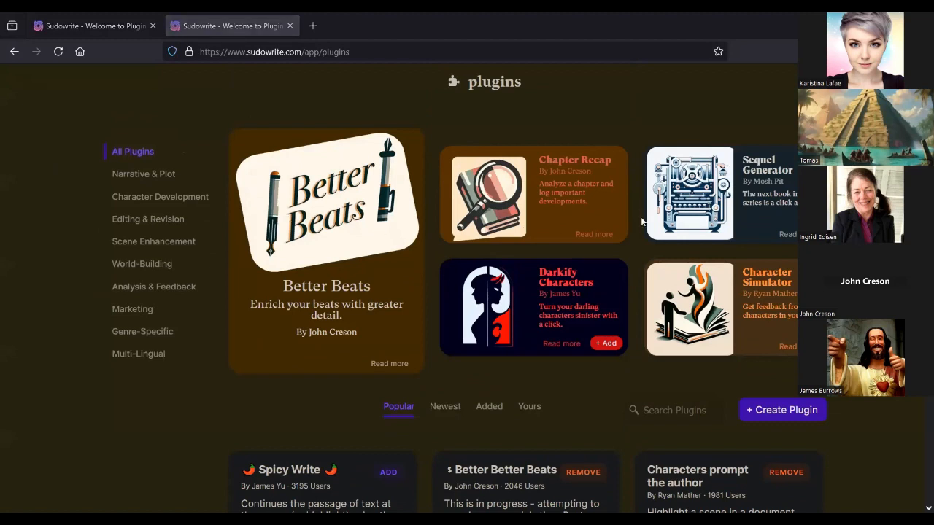
pyautogui.click(766, 413)
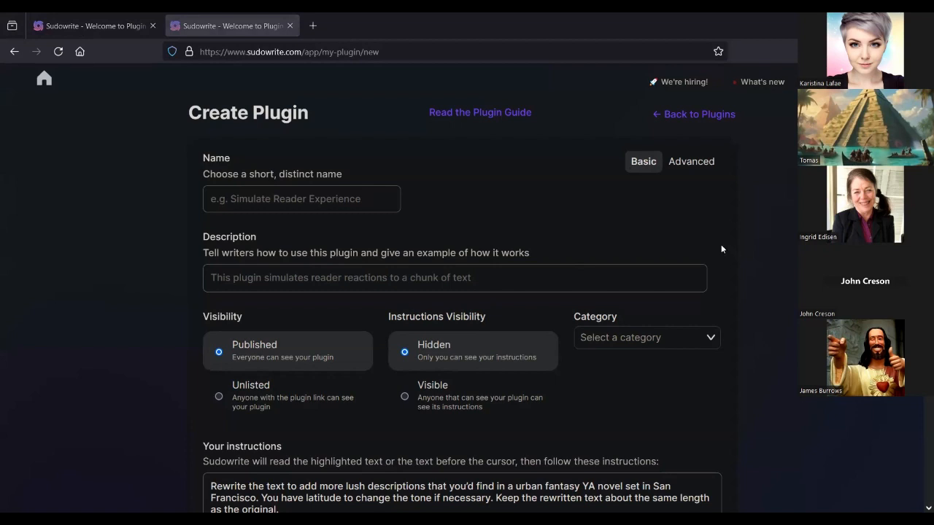
# Step: Name the new plugin "Switching from 1st Person to 3rd Person"
pyautogui.click(304, 196)
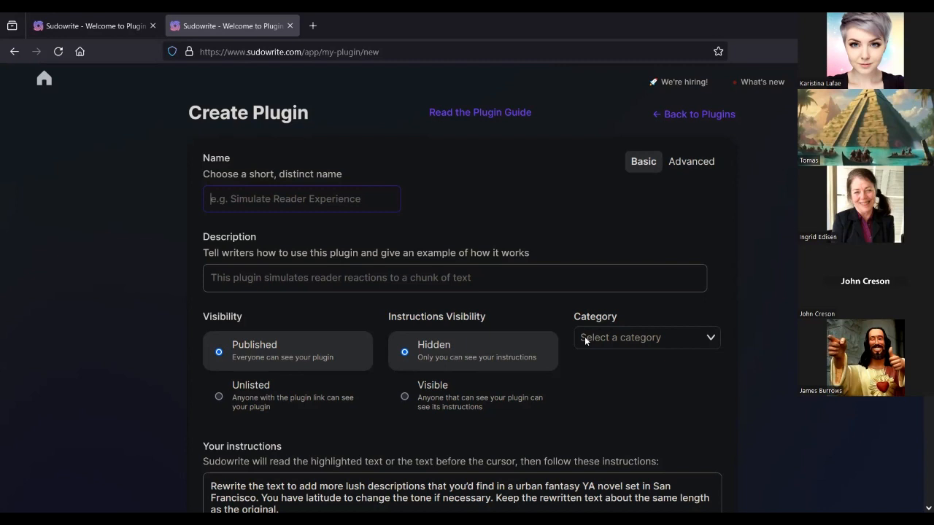
pyautogui.click(334, 194)
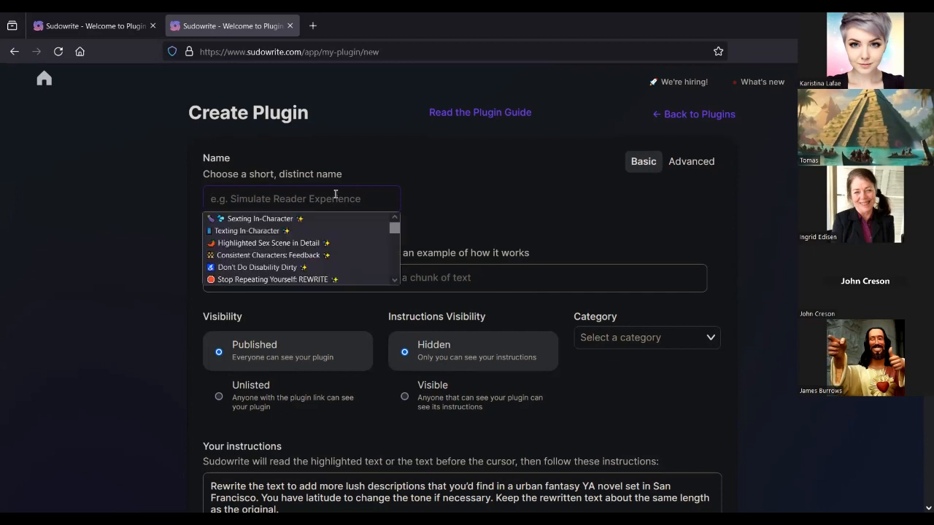
pyautogui.click(436, 156)
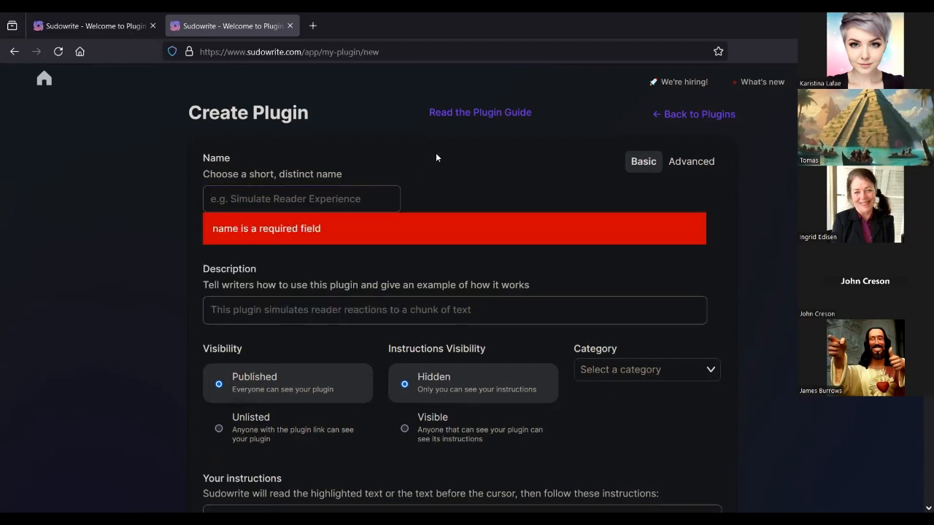
pyautogui.click(338, 196)
pyautogui.click(358, 183)
pyautogui.write('Sw')
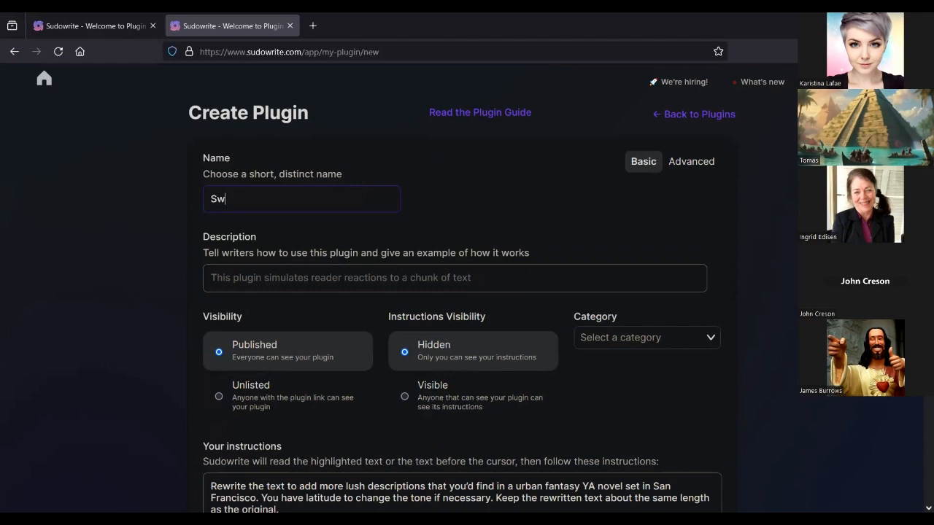
pyautogui.write('itching grom')
pyautogui.press('BackSpace')
pyautogui.press('BackSpace')
pyautogui.press('BackSpace')
pyautogui.press('BackSpace')
pyautogui.write('from 1st Person to ')
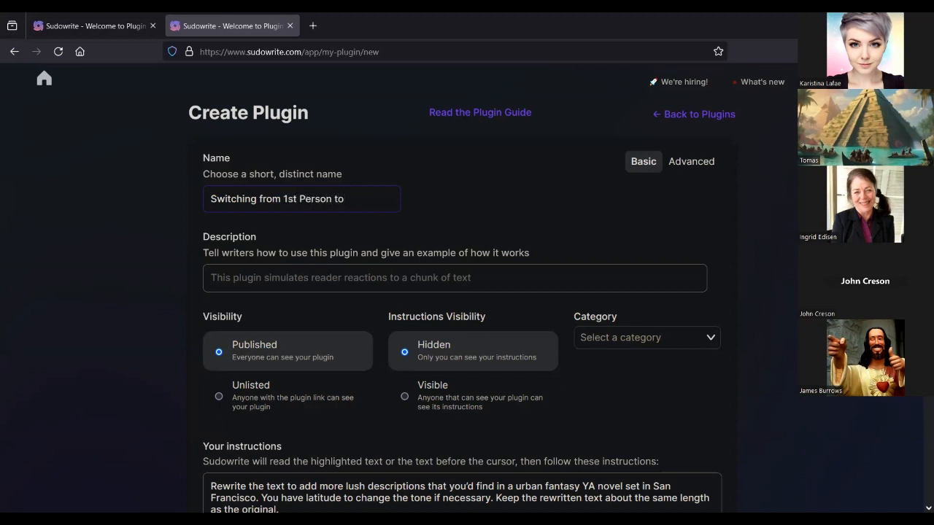
pyautogui.write('#')
pyautogui.press('BackSpace')
pyautogui.write('3rd Person')
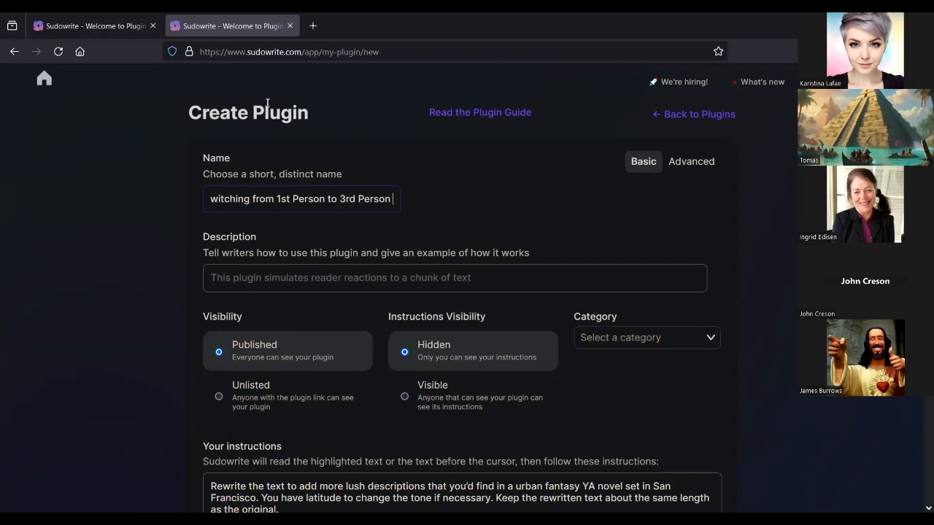
# Step: Append "Past Tense" to the end of the plugin name
pyautogui.click(660, 117)
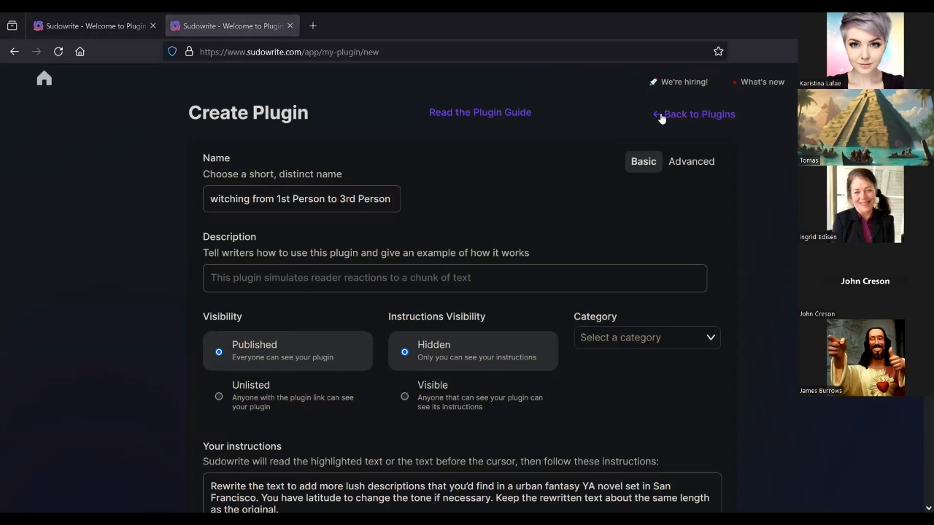
pyautogui.click(394, 197)
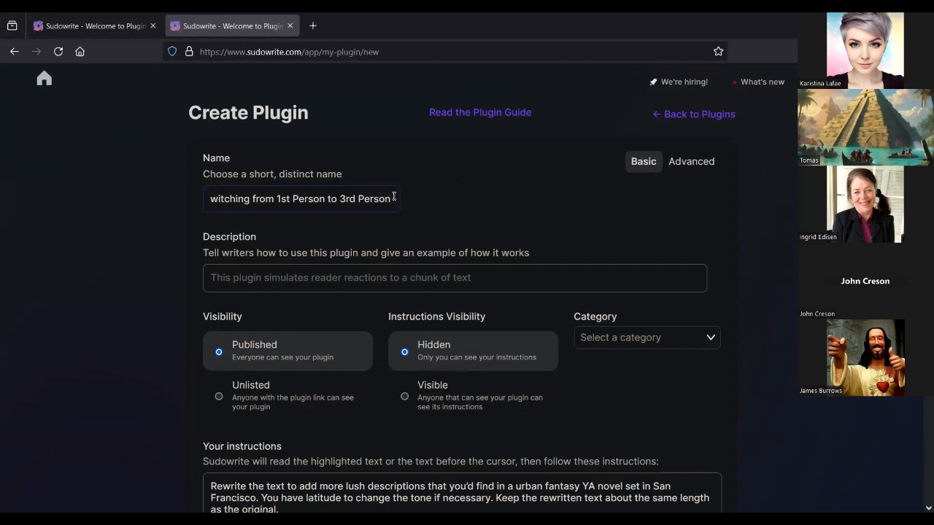
pyautogui.write('P')
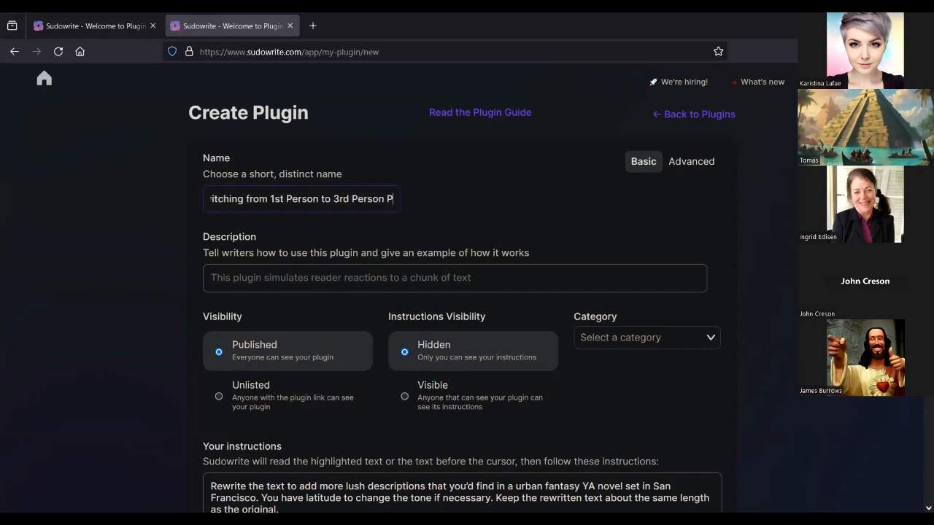
pyautogui.write('ast Tense')
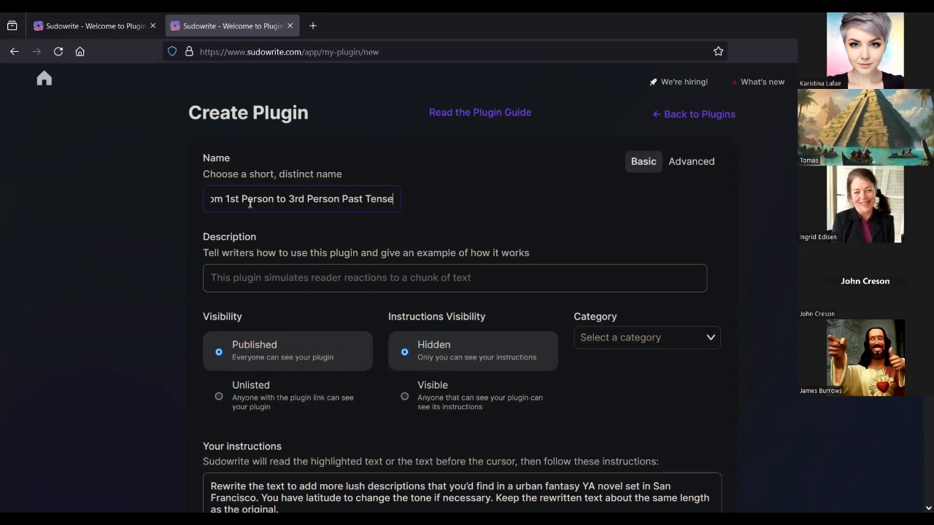
# Step: Remove "Past Tense" from the plugin name so it ends with "3rd Person"
pyautogui.click(316, 272)
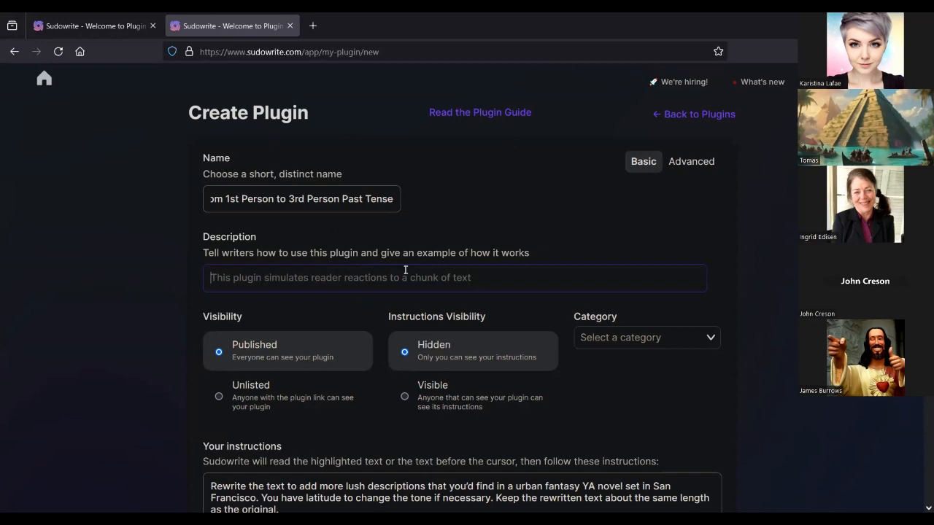
pyautogui.click(341, 195)
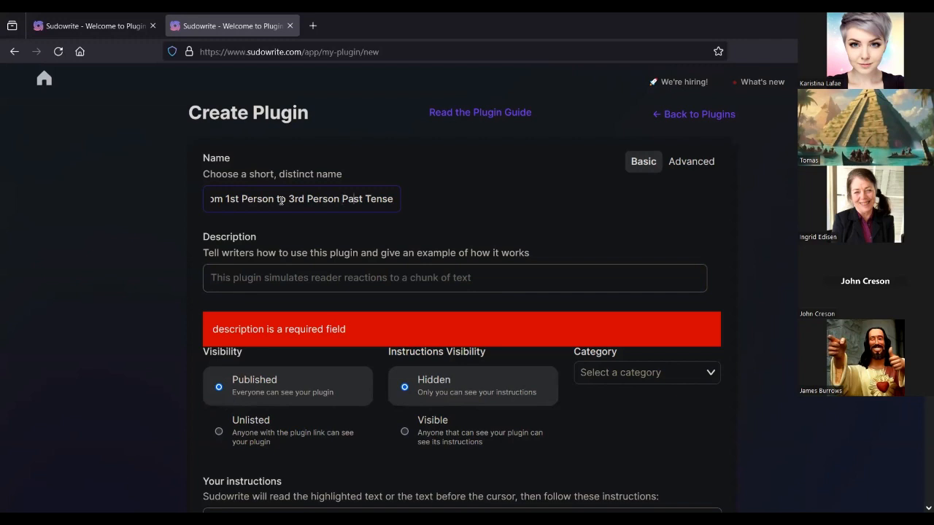
pyautogui.press('BackSpace')
pyautogui.press('BackSpace')
pyautogui.press('BackSpace')
pyautogui.press('BackSpace')
pyautogui.press('BackSpace')
pyautogui.press('BackSpace')
pyautogui.press('BackSpace')
pyautogui.press('BackSpace')
pyautogui.press('BackSpace')
pyautogui.press('BackSpace')
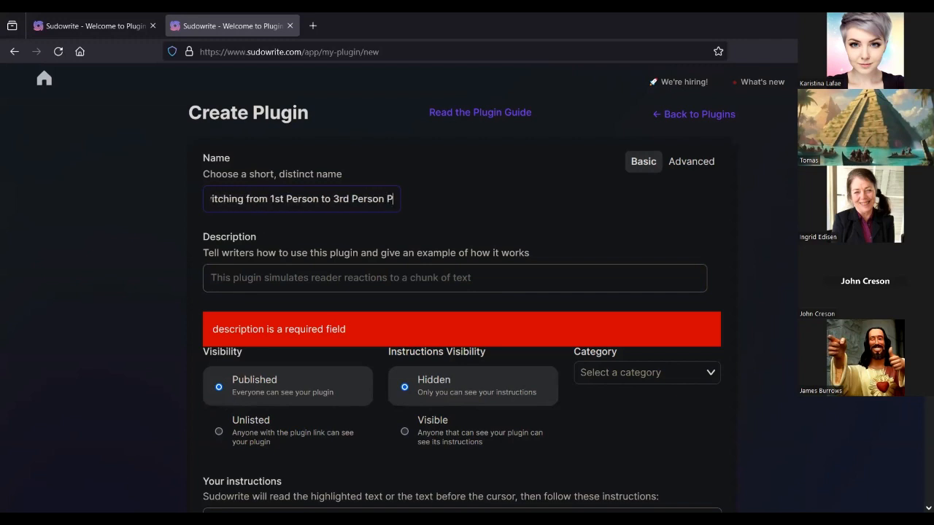
pyautogui.press('BackSpace')
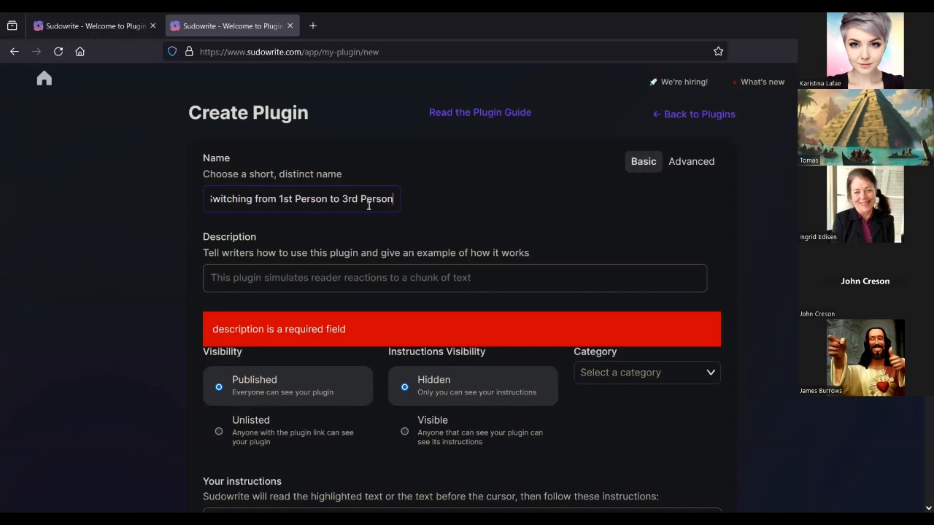
# Step: Enter the plugin description "This plugin will change your text from 1st person POV to 3rd person past tense POV."
pyautogui.click(270, 281)
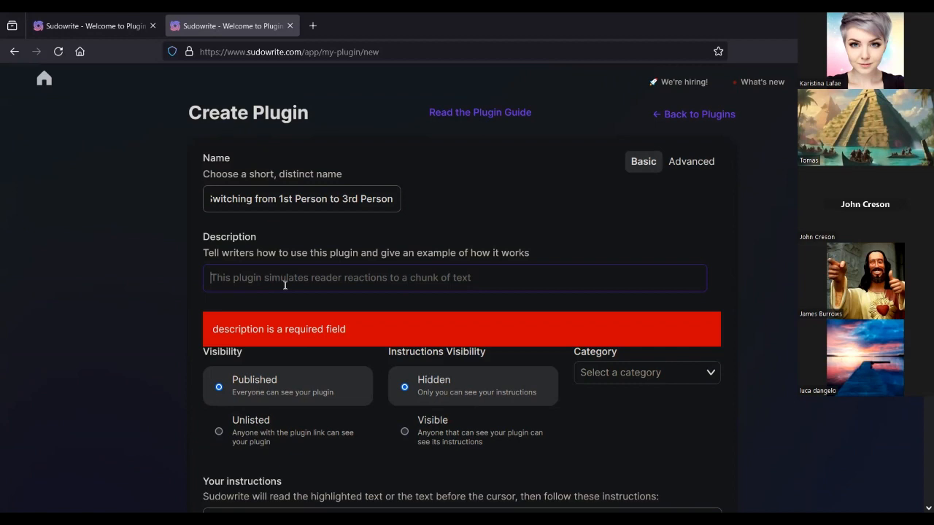
pyautogui.write('Thisplugin')
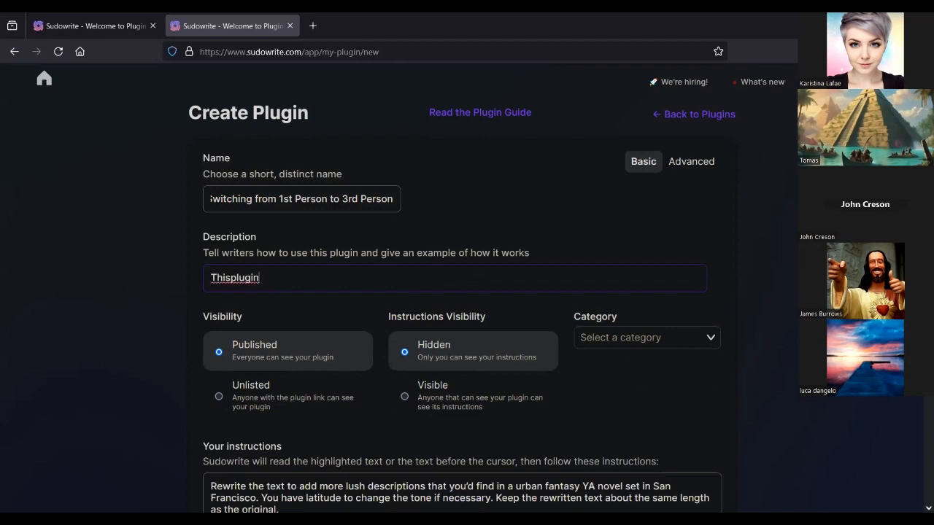
pyautogui.press('BackSpace')
pyautogui.press('BackSpace')
pyautogui.press('BackSpace')
pyautogui.press('BackSpace')
pyautogui.press('BackSpace')
pyautogui.press('BackSpace')
pyautogui.write('plugin will change your')
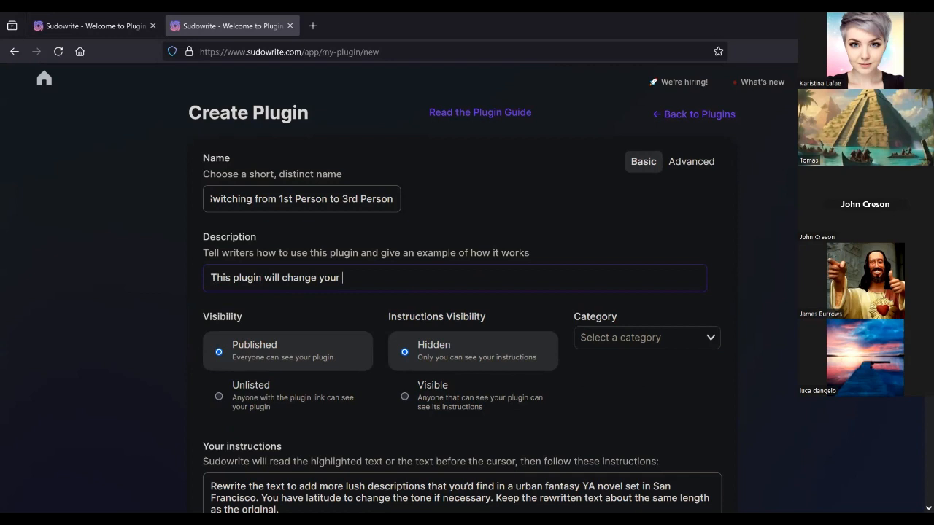
pyautogui.write(' text from 1st person')
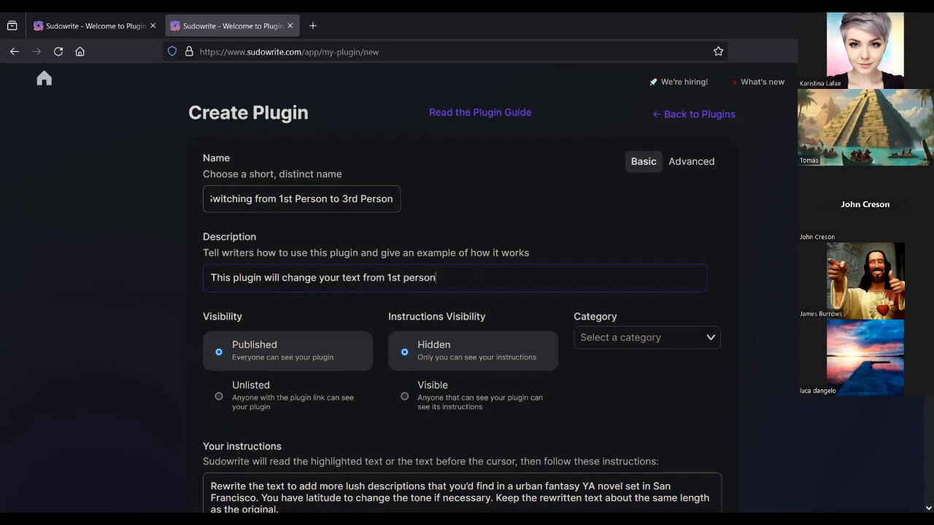
pyautogui.write(' POV to 3rd person past')
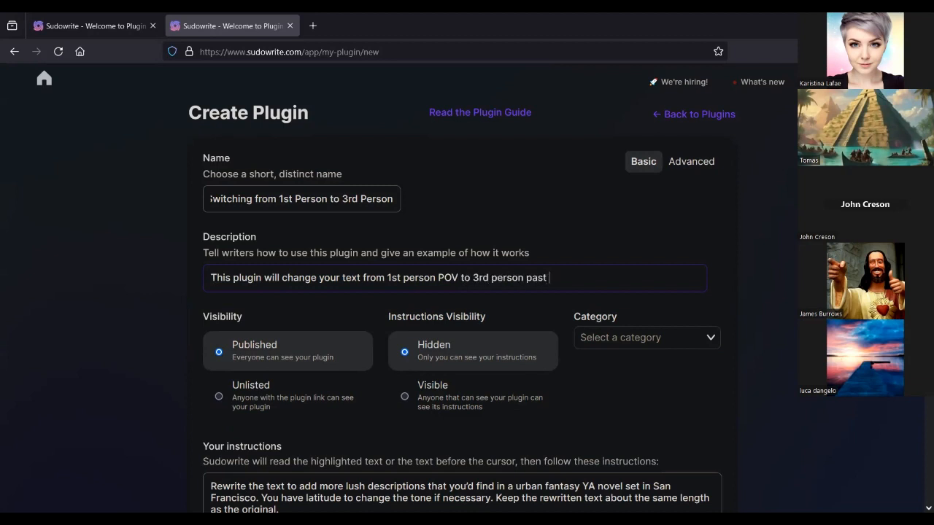
pyautogui.write(' tense POV')
pyautogui.write('.')
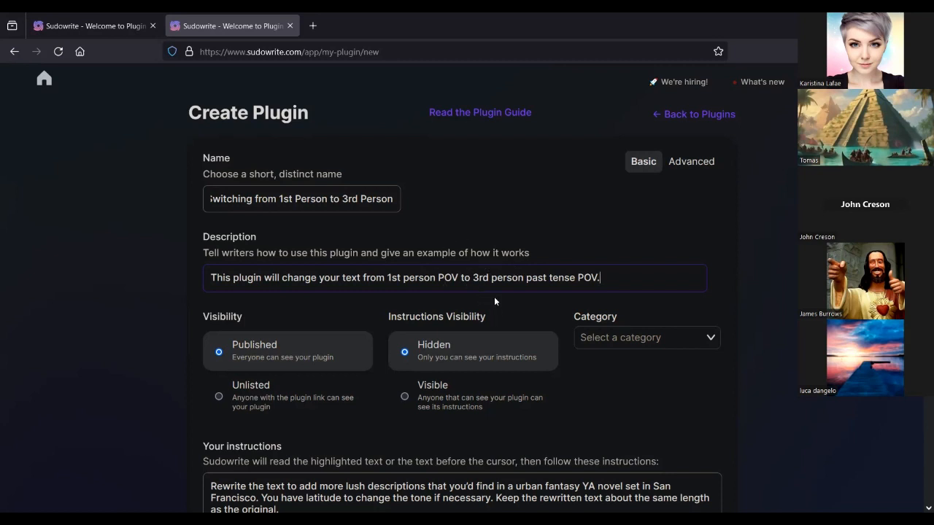
# Step: Make the plugin's instructions visible to others and assign the plugin to the Editing & Revision category
pyautogui.scroll(-2, 470, 252)
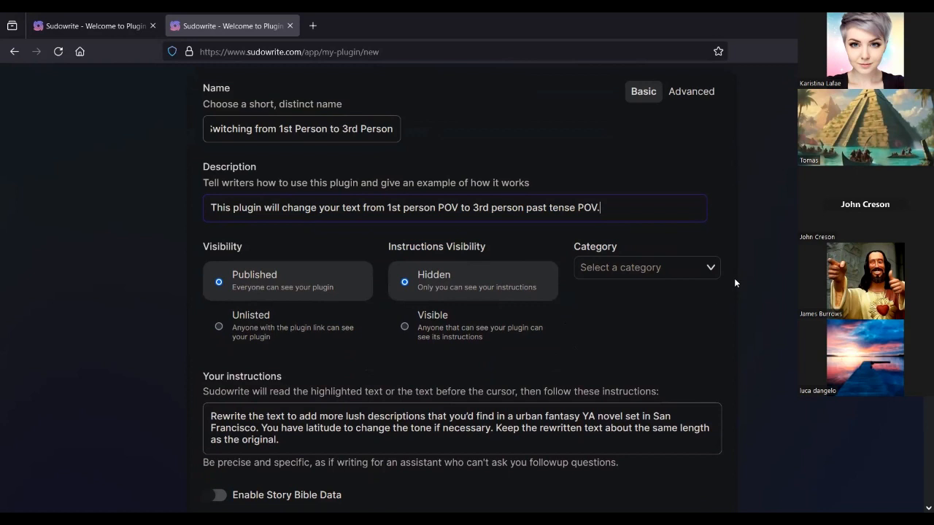
pyautogui.click(698, 282)
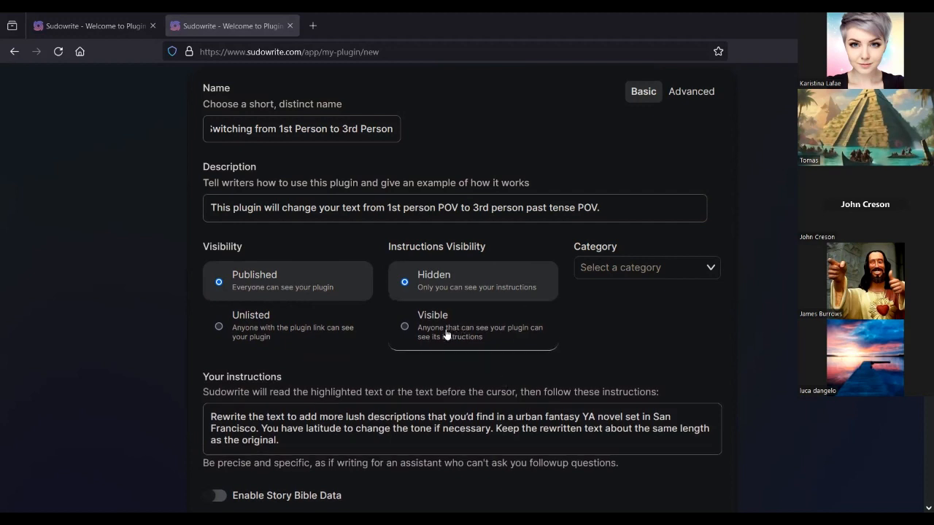
pyautogui.click(405, 329)
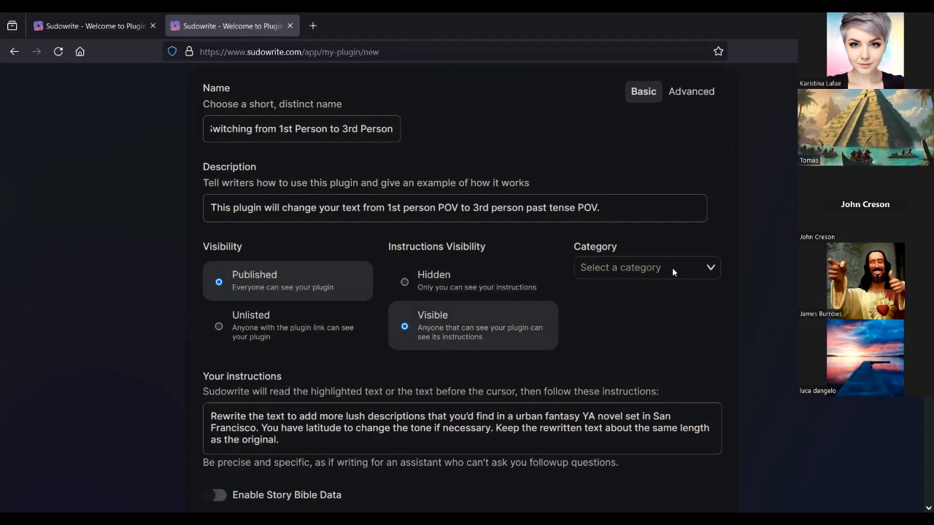
pyautogui.click(672, 272)
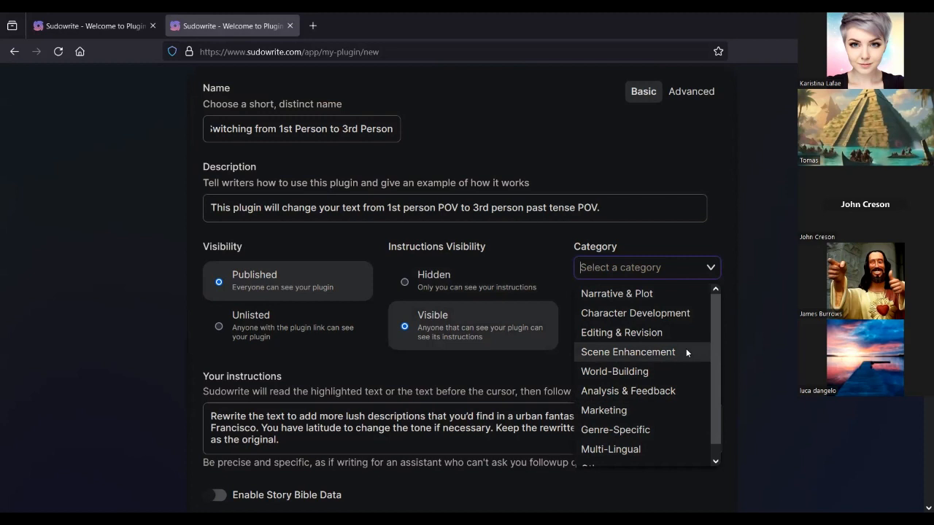
pyautogui.click(648, 334)
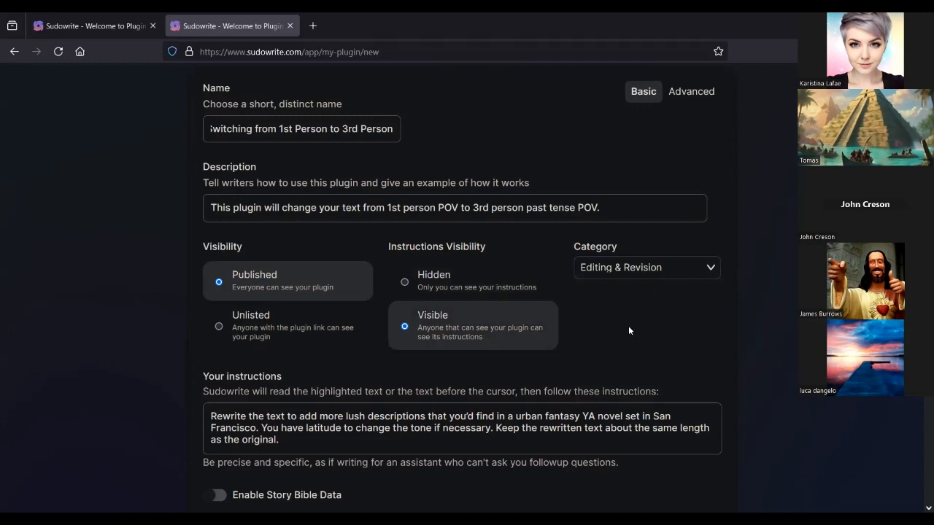
# Step: Replace the sample plugin instructions with the opening words "Read the highlighted text"
pyautogui.scroll(-2, 631, 328)
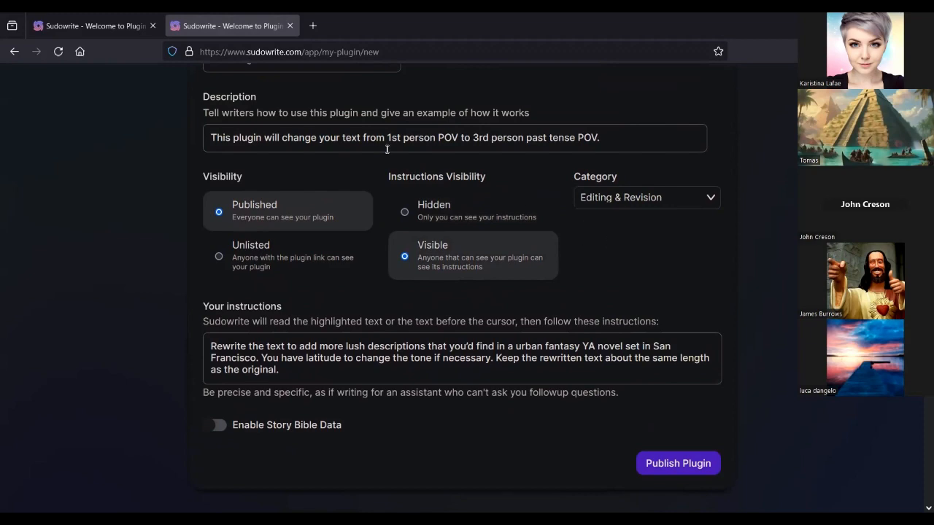
pyautogui.scroll(4, 387, 150)
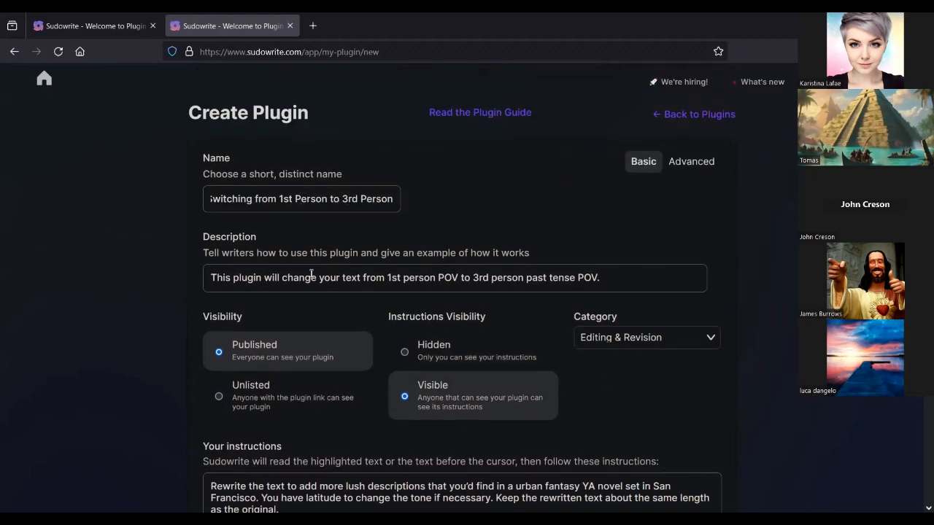
pyautogui.scroll(-6, 494, 310)
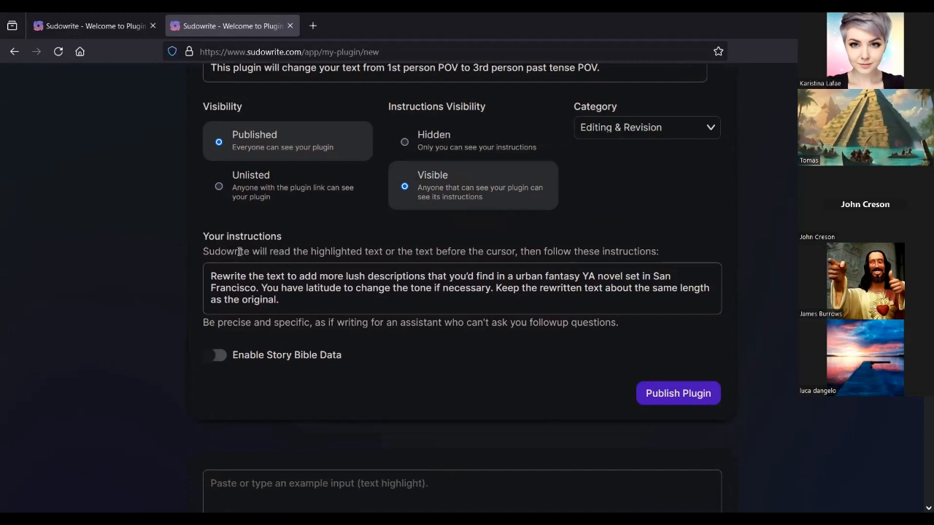
pyautogui.tripleClick(323, 300)
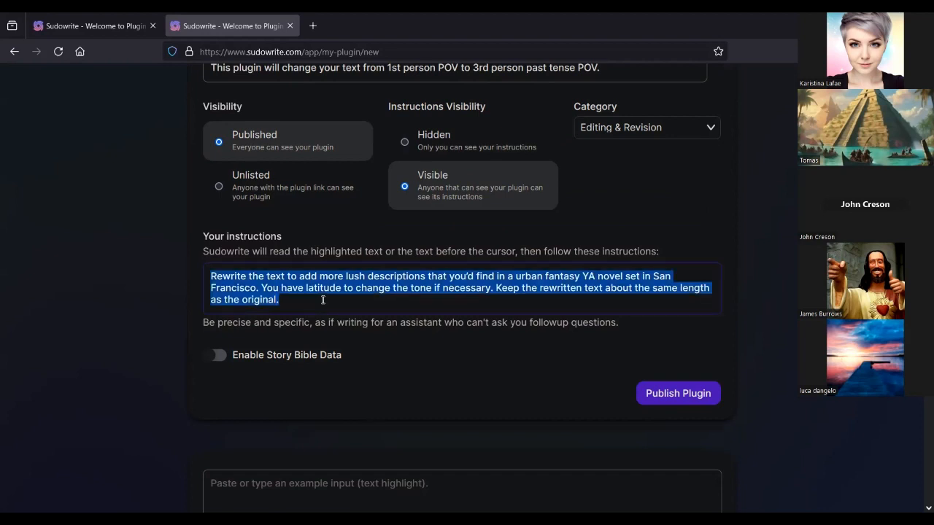
pyautogui.press('BackSpace')
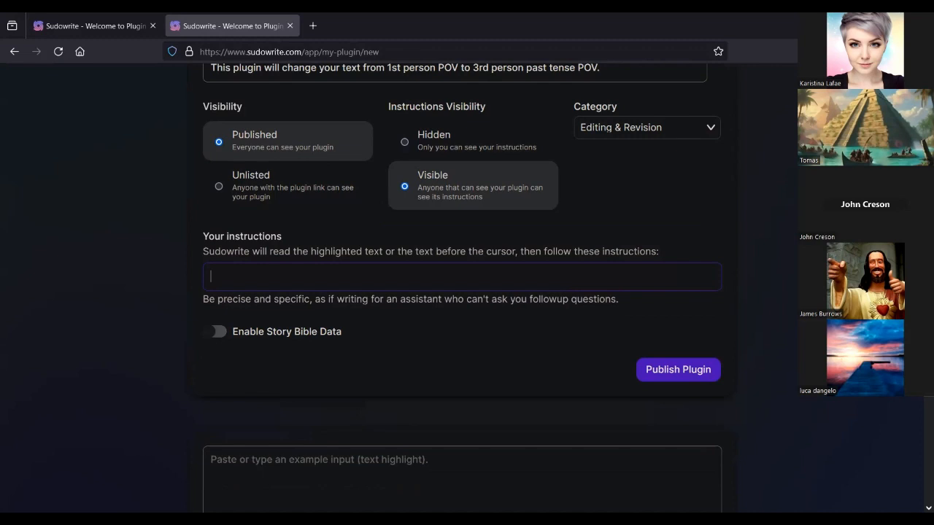
pyautogui.write('Read the highlighted text')
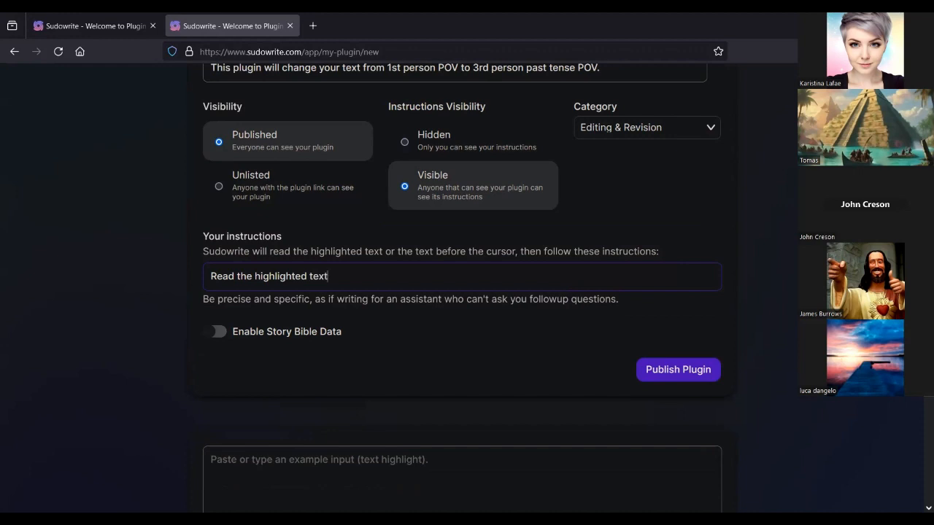
# Step: Continue the instructions with "which is written in 1st person POV, then rewrite it as 3rd person past tense POV."
pyautogui.write(' and wri')
pyautogui.press('BackSpace')
pyautogui.press('BackSpace')
pyautogui.press('BackSpace')
pyautogui.write('rewrite')
pyautogui.press('BackSpace')
pyautogui.press('BackSpace')
pyautogui.press('BackSpace')
pyautogui.press('BackSpace')
pyautogui.press('BackSpace')
pyautogui.press('BackSpace')
pyautogui.press('BackSpace')
pyautogui.press('BackSpace')
pyautogui.press('BackSpace')
pyautogui.press('BackSpace')
pyautogui.write('which is written in 1st person')
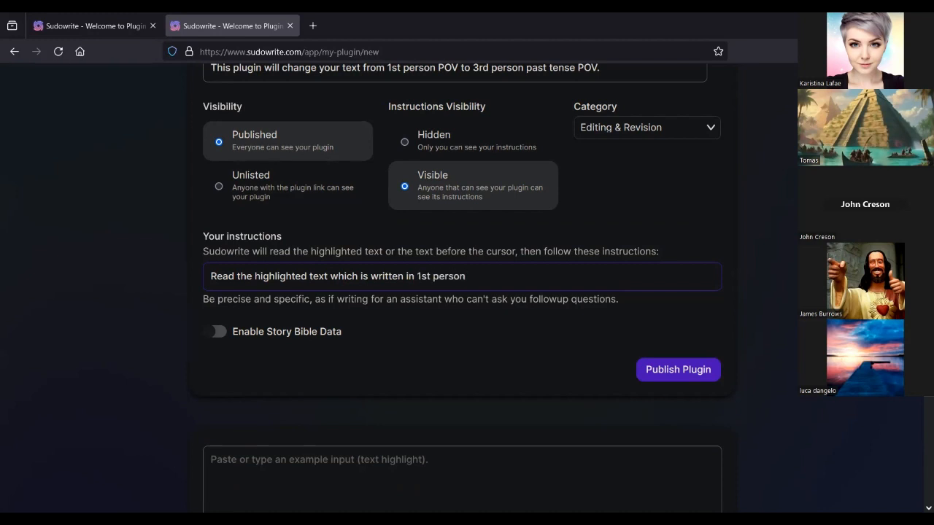
pyautogui.write(' POV')
pyautogui.write(', then rewrite it as')
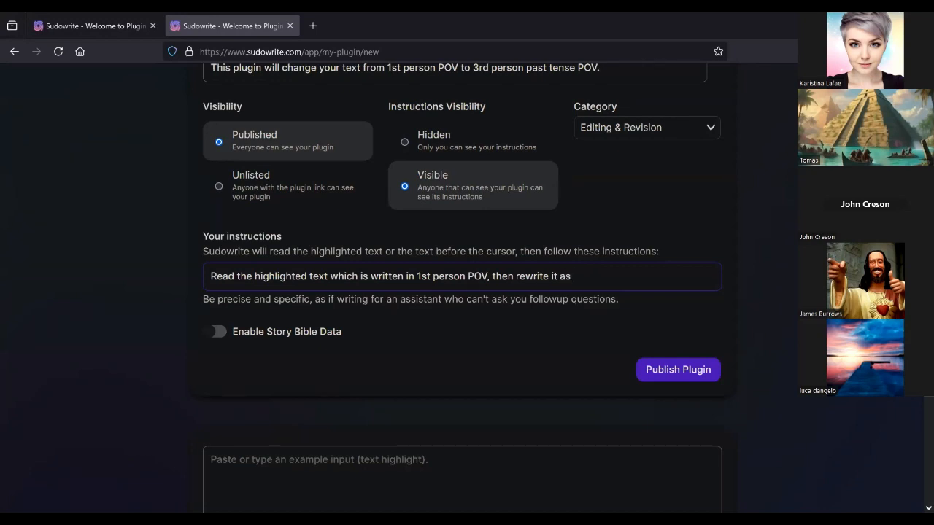
pyautogui.write(' 3rd person past tense POV.')
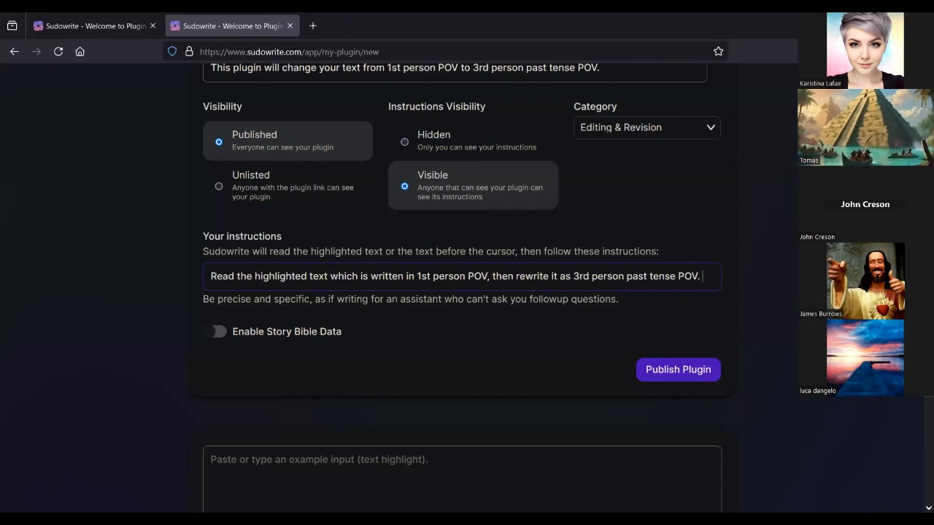
# Step: Add the instruction "Do not change any of the other text except for what is necessary for the perspective switch."
pyautogui.write('Do n')
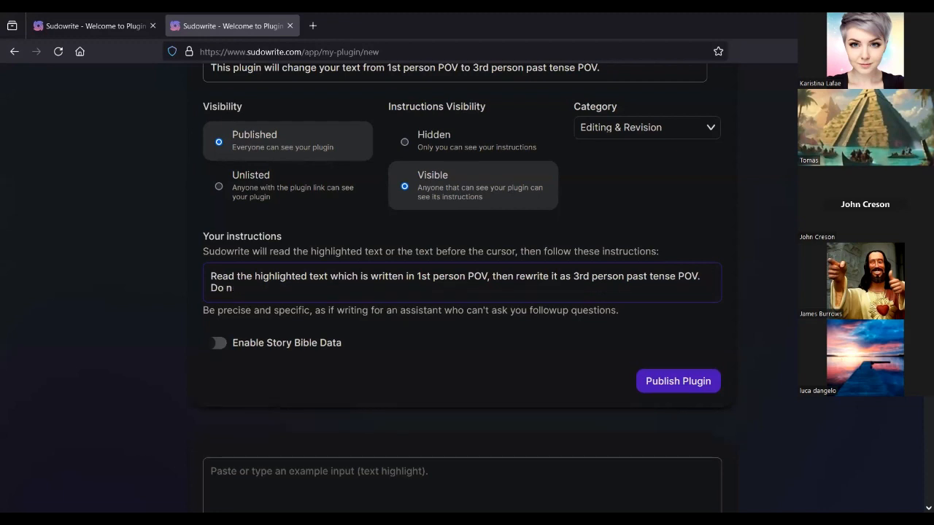
pyautogui.write('ot change any of the other ')
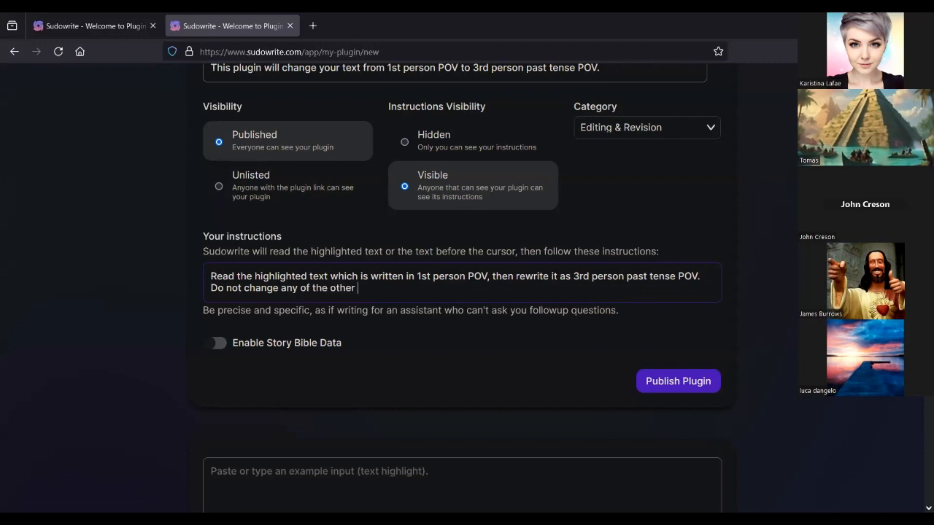
pyautogui.write('w')
pyautogui.press('BackSpace')
pyautogui.write('text except for what is necee')
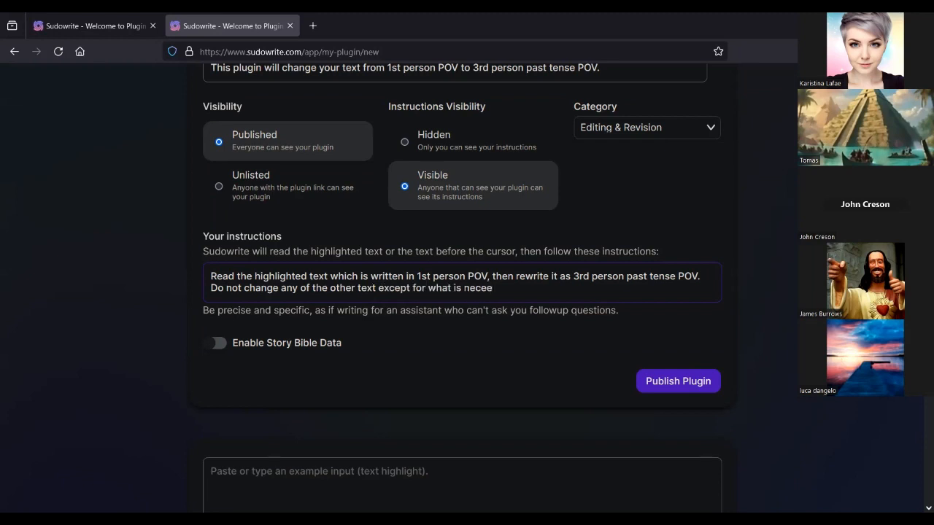
pyautogui.write('ssary f')
pyautogui.press('BackSpace')
pyautogui.press('BackSpace')
pyautogui.press('BackSpace')
pyautogui.press('BackSpace')
pyautogui.press('BackSpace')
pyautogui.press('BackSpace')
pyautogui.press('BackSpace')
pyautogui.press('BackSpace')
pyautogui.write('spectivesary')
pyautogui.write(' for the perspect')
pyautogui.write('ive s')
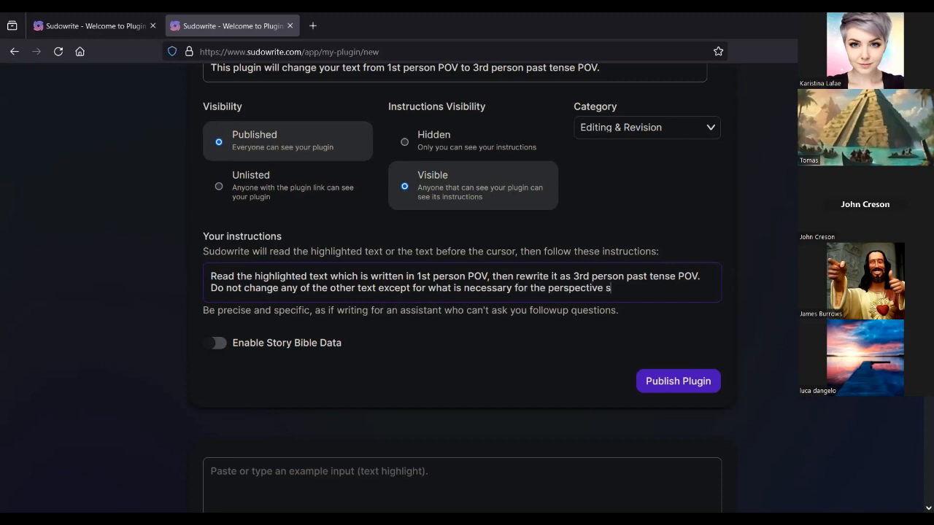
pyautogui.write('witch.')
# Step: Open the document "1. The Tournament" in the "Everyone Has Their Dem..." project and select its entire text
pyautogui.scroll(-3, 600, 253)
pyautogui.scroll(2, 598, 253)
pyautogui.scroll(1, 596, 255)
pyautogui.click(113, 23)
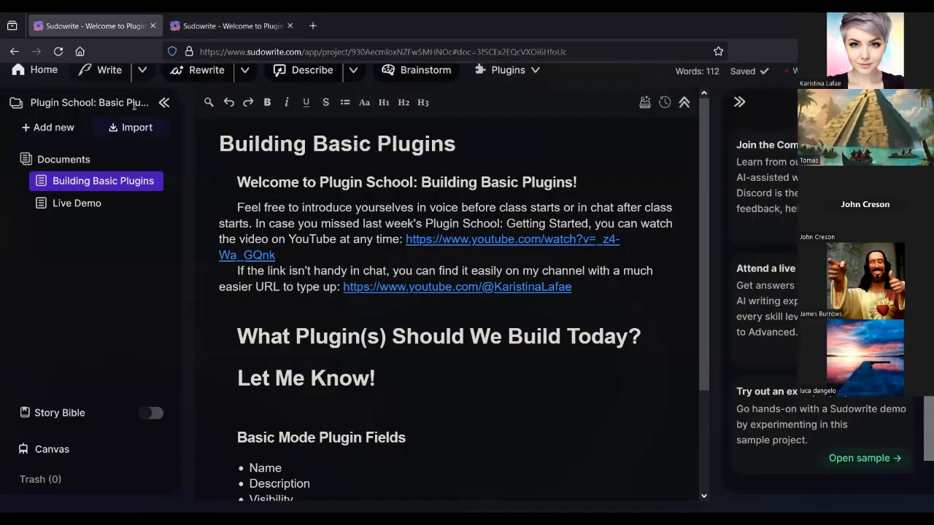
pyautogui.click(44, 70)
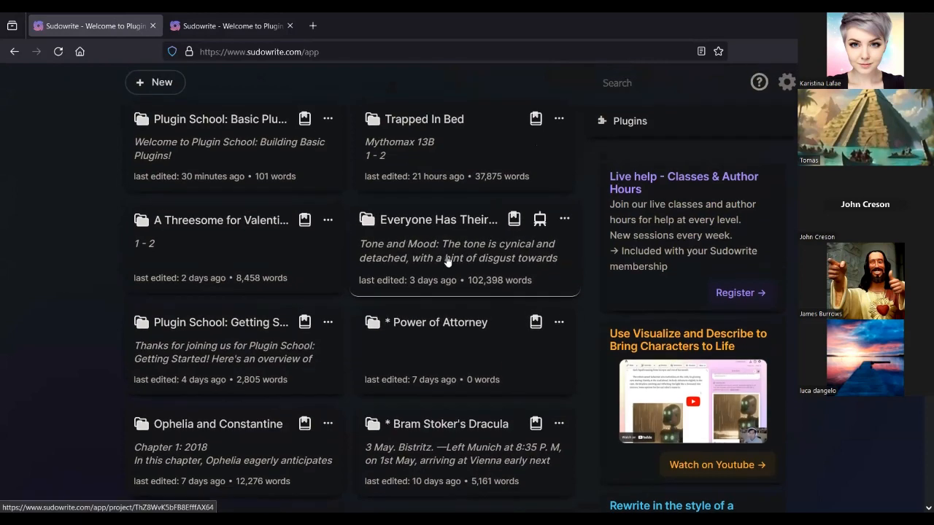
pyautogui.click(440, 261)
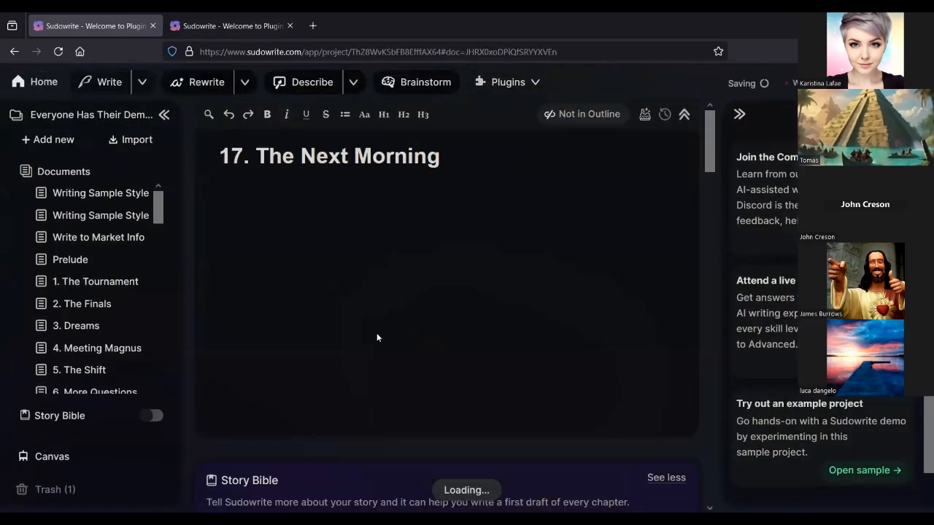
pyautogui.click(95, 282)
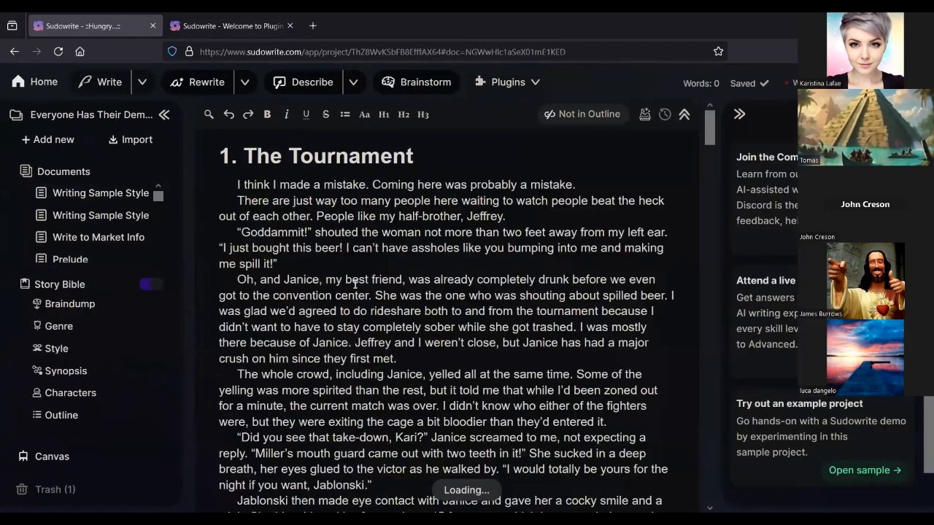
pyautogui.hotkey('ctrl', 'a')
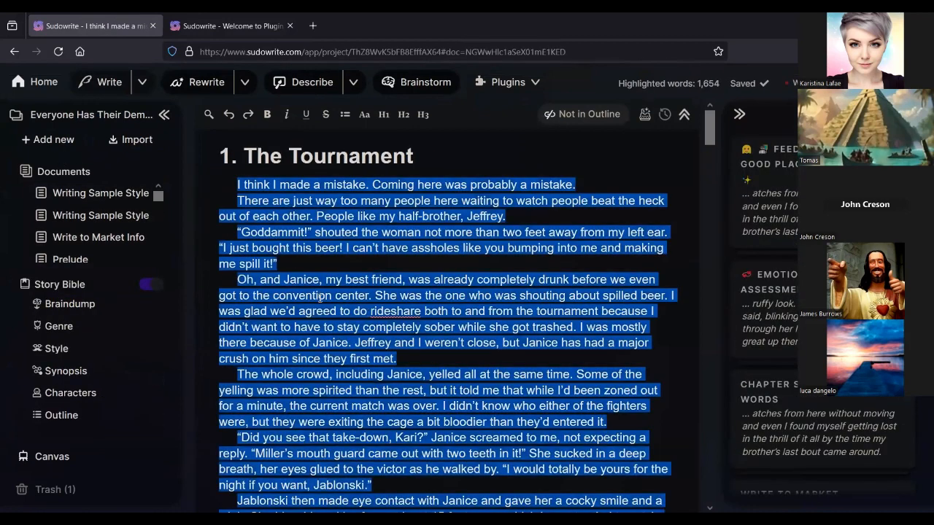
# Step: Copy the selected chapter text into the new plugin's example input and run the test
pyautogui.click(226, 24)
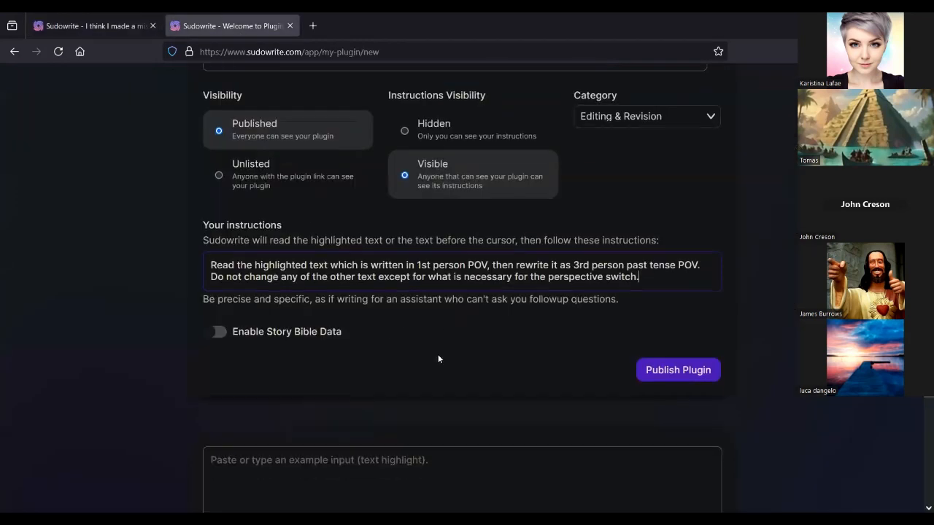
pyautogui.scroll(-3, 438, 356)
pyautogui.click(369, 295)
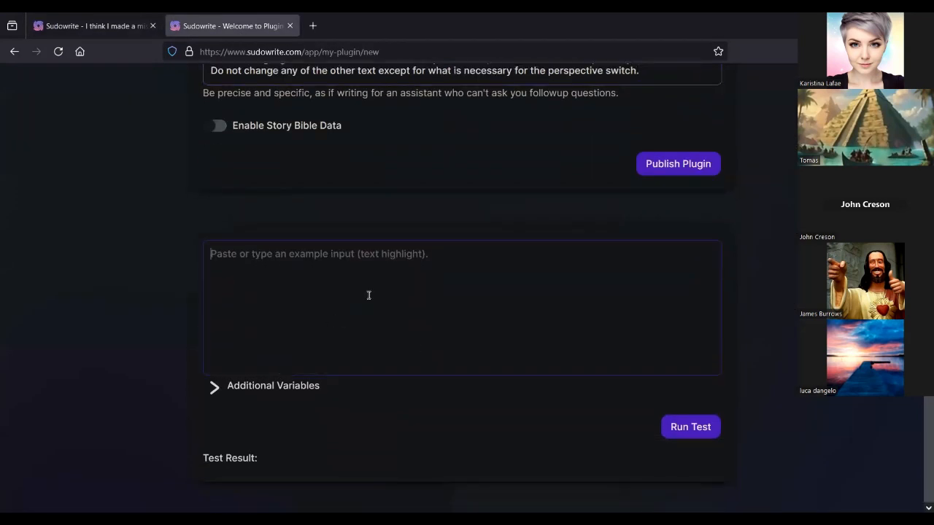
pyautogui.scroll(2, 451, 278)
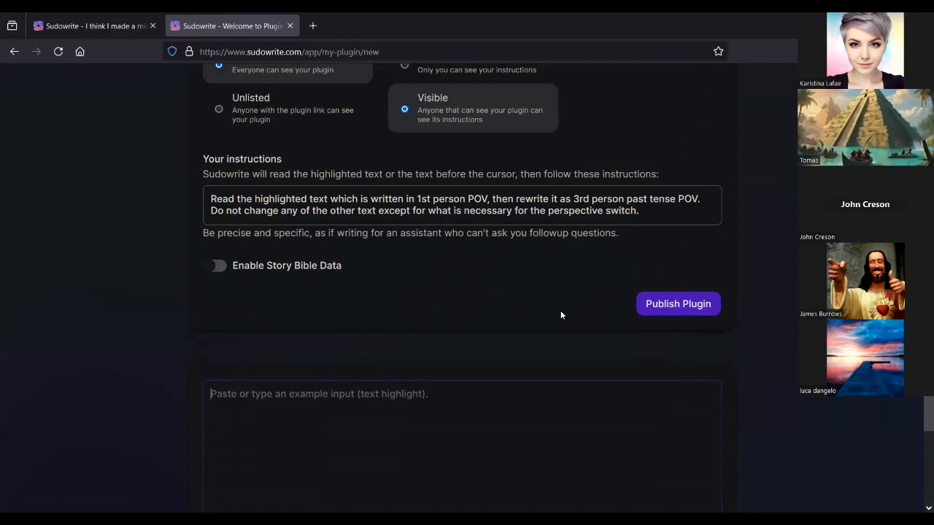
pyautogui.scroll(-2, 561, 314)
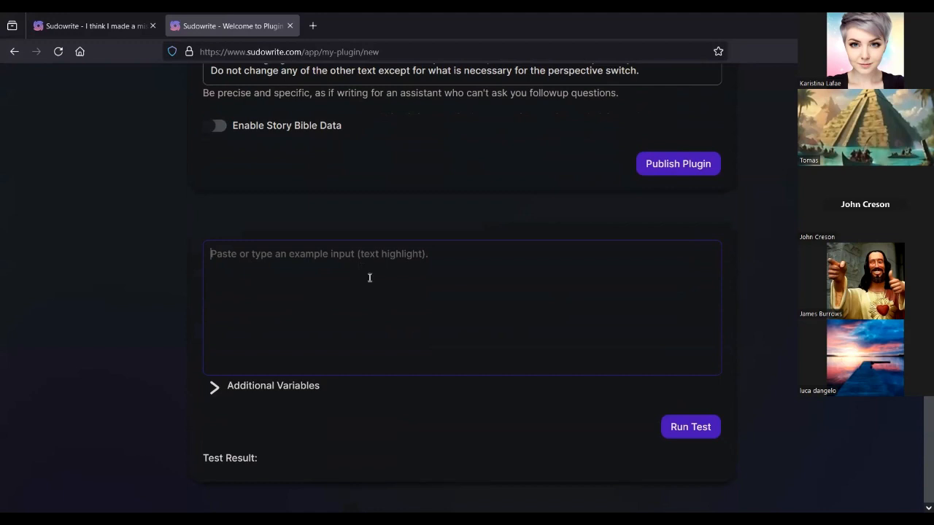
pyautogui.click(101, 22)
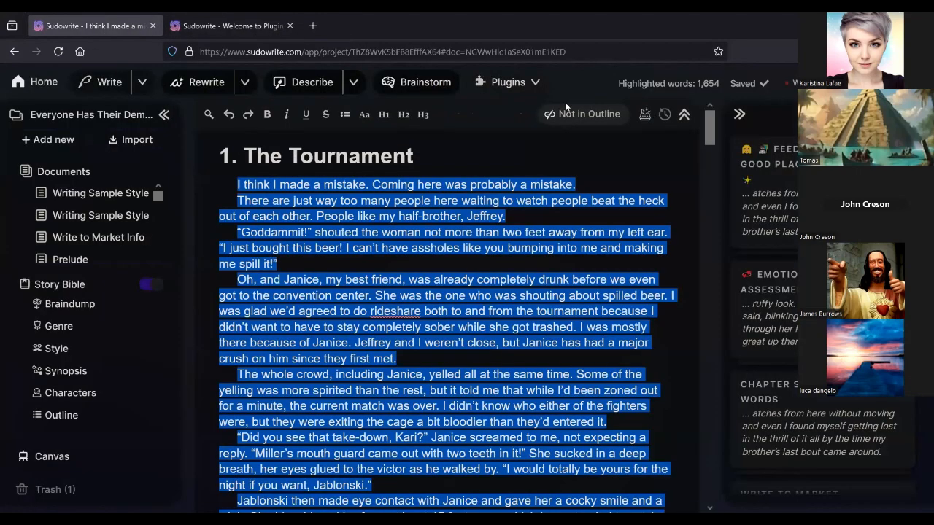
pyautogui.hotkey('ctrl', 'Tab')
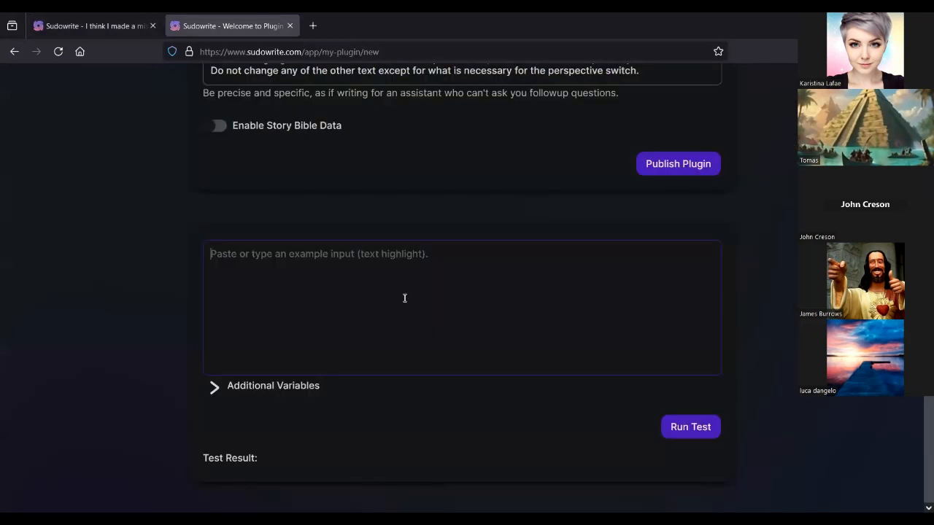
pyautogui.hotkey('ctrl', 'v')
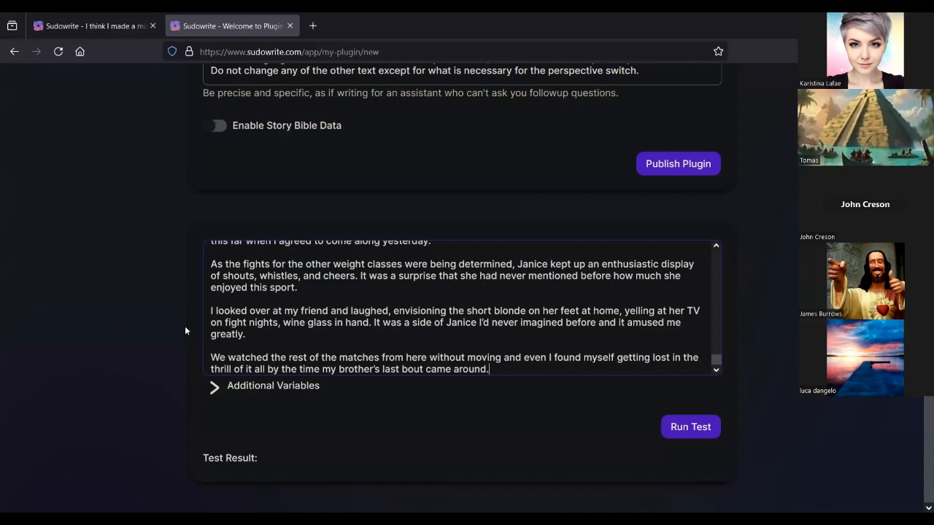
pyautogui.click(699, 430)
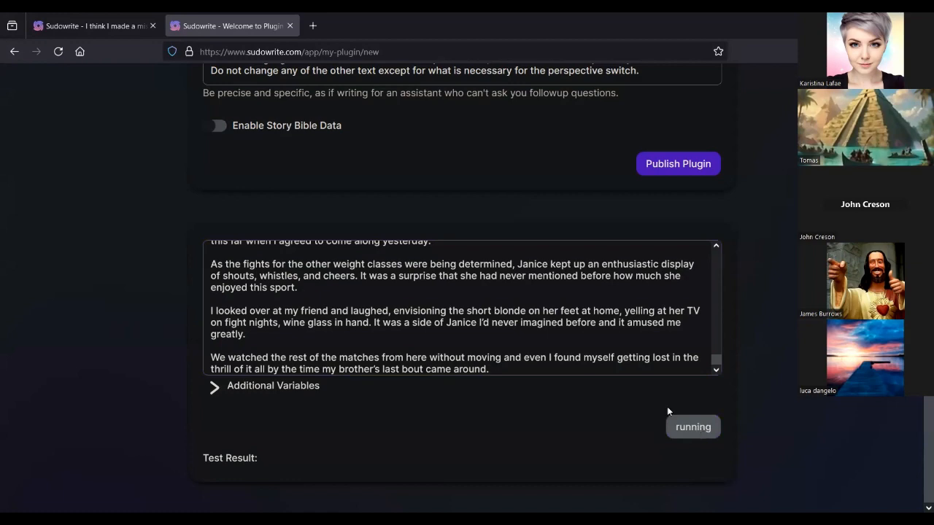
# Step: Examine the full test result, including the generated prompt and its ending, and review the plugin instructions and example input
pyautogui.scroll(-4, 595, 374)
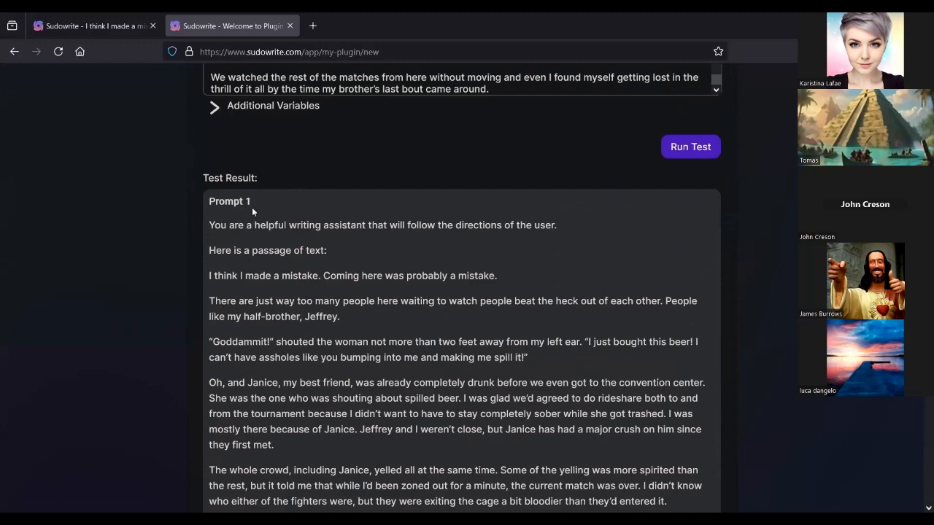
pyautogui.scroll(-4, 313, 297)
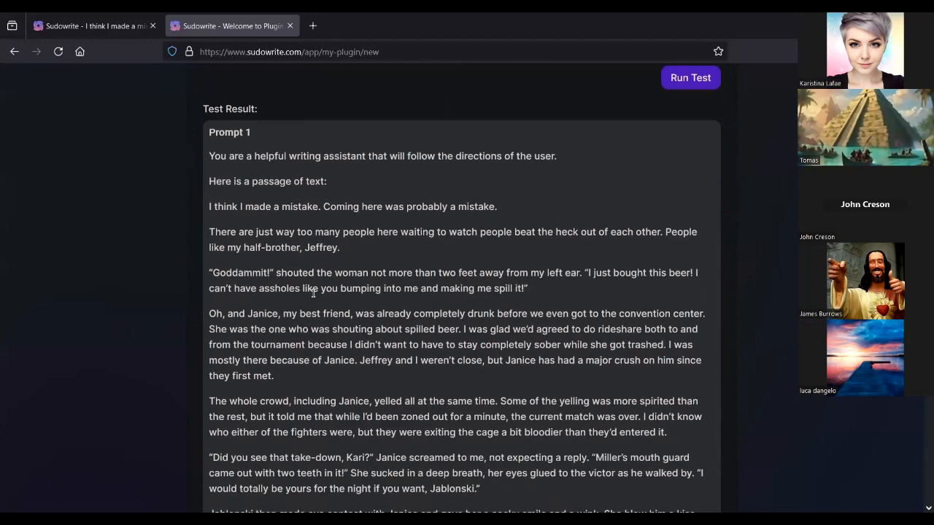
pyautogui.scroll(2, 314, 293)
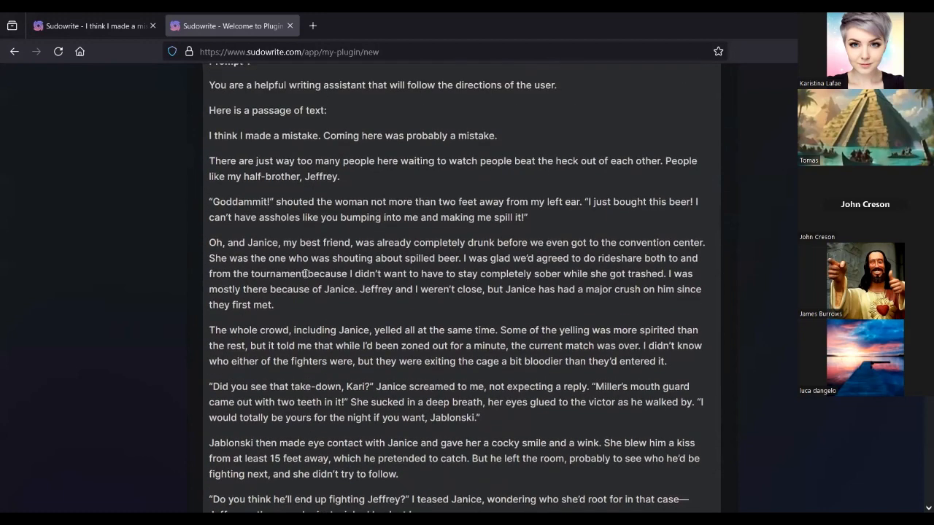
pyautogui.scroll(2, 287, 157)
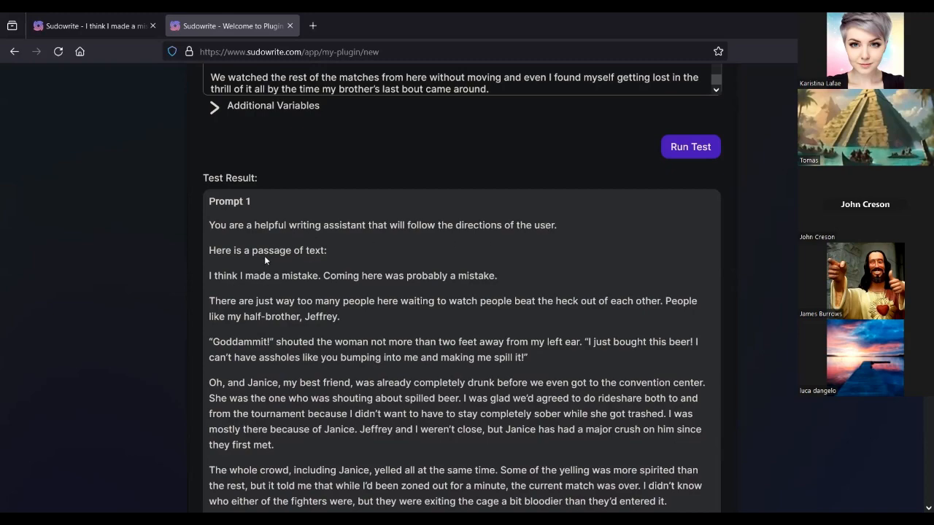
pyautogui.scroll(-8, 264, 255)
pyautogui.scroll(-15, 316, 283)
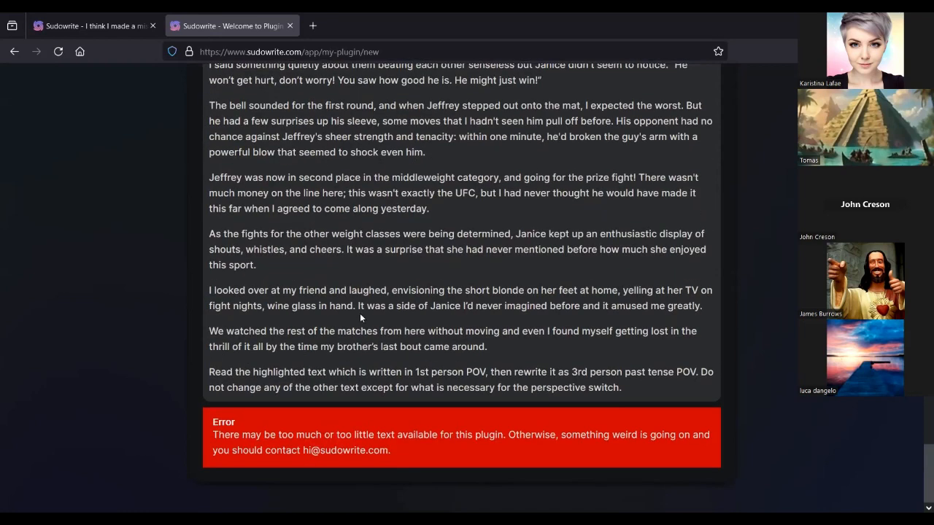
pyautogui.scroll(20, 360, 313)
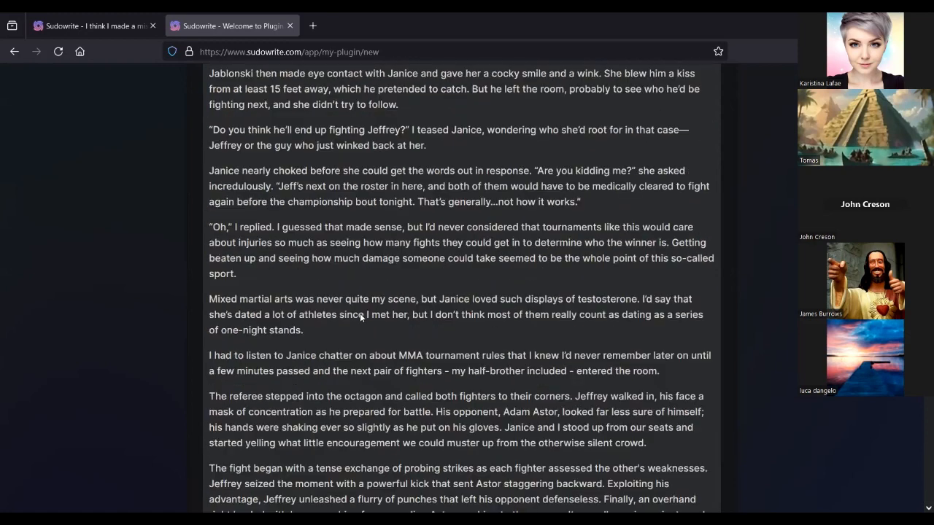
pyautogui.scroll(-2, 359, 313)
pyautogui.scroll(-4, 360, 313)
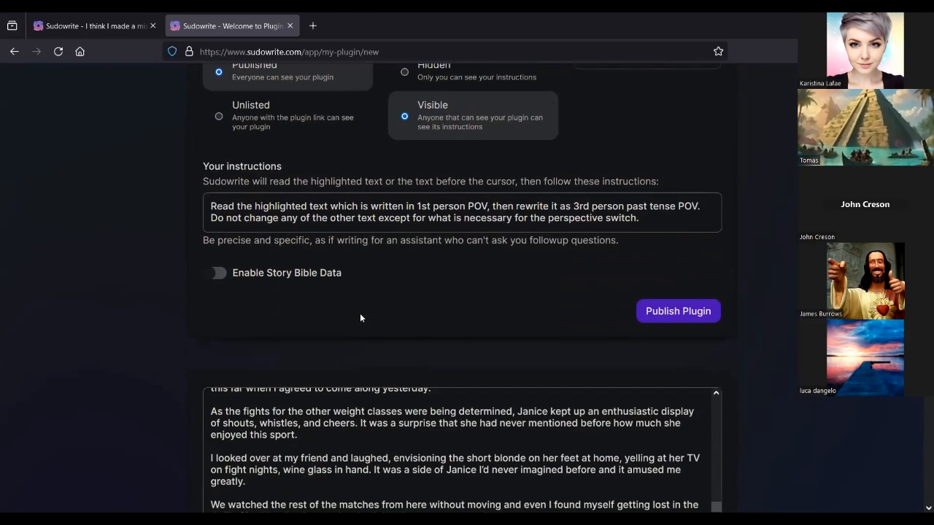
pyautogui.scroll(-3, 352, 319)
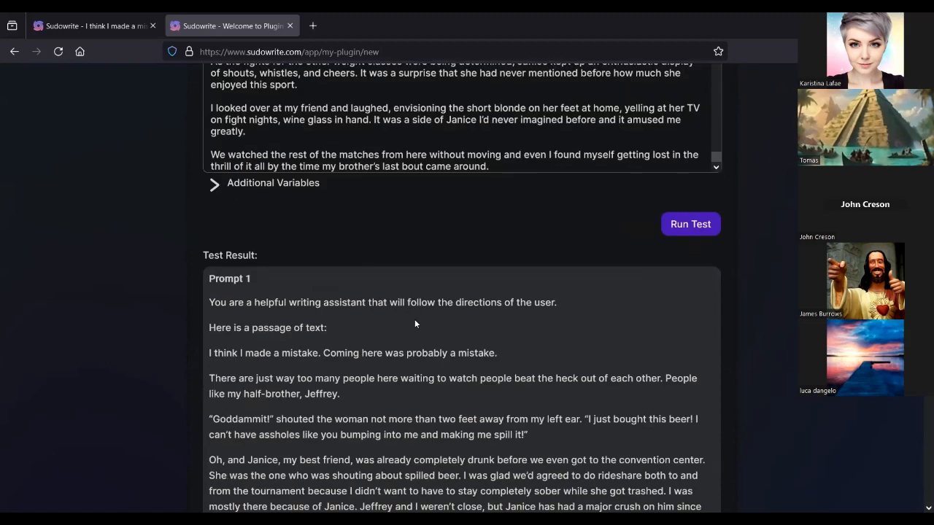
pyautogui.scroll(5, 414, 319)
pyautogui.scroll(5, 508, 334)
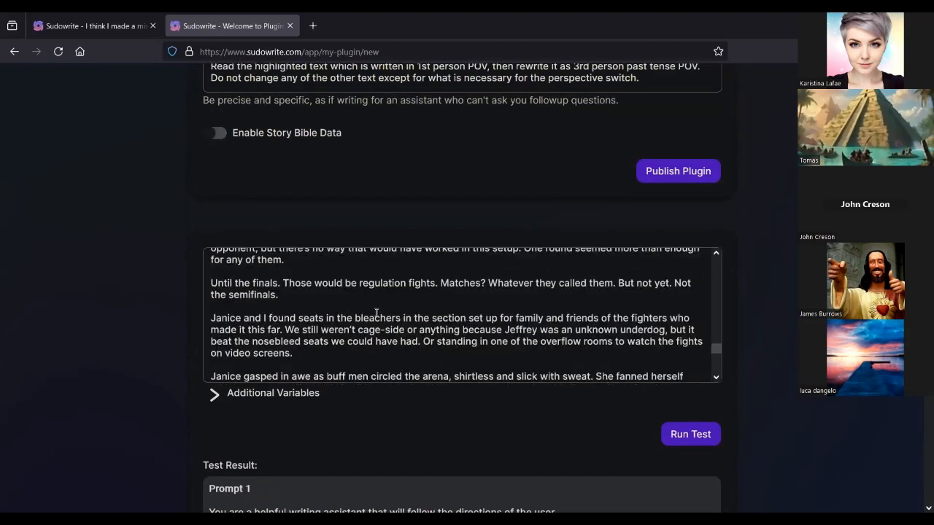
# Step: Delete the example input after the paragraph ending "more than enough for any of them.", rerun the test and check the start of the card output
pyautogui.moveTo(302, 260); pyautogui.dragTo(526, 453)
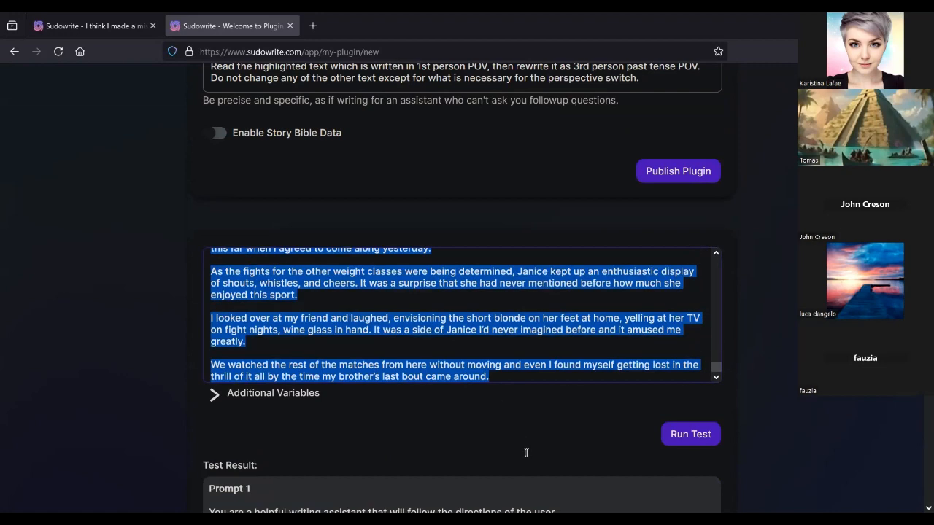
pyautogui.click(690, 436)
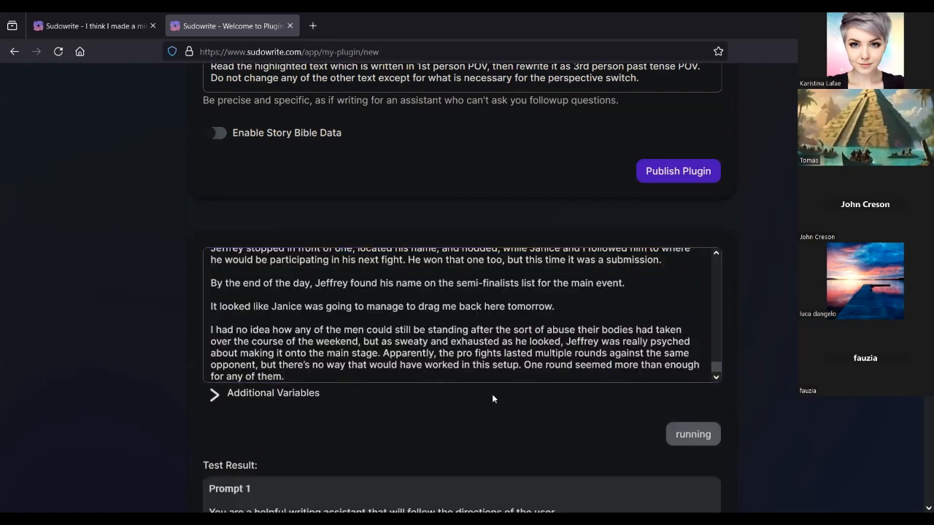
pyautogui.scroll(-15, 492, 398)
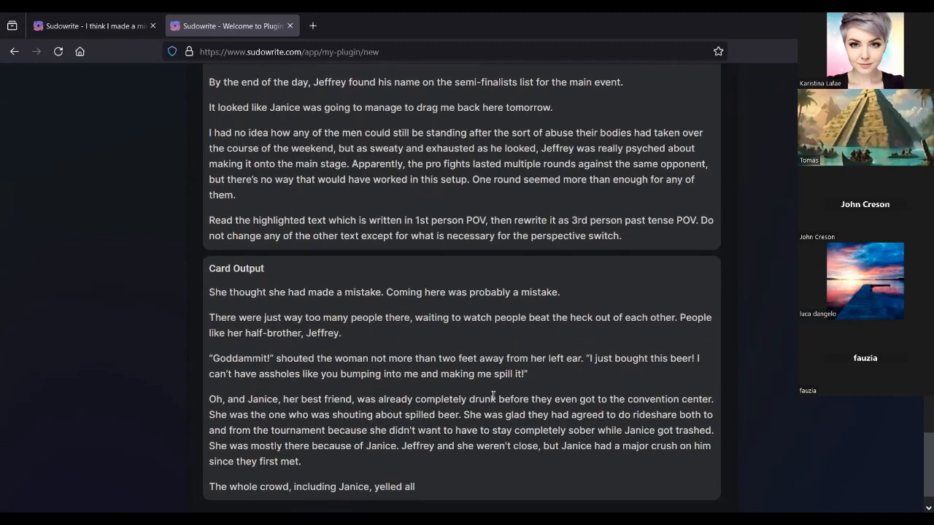
pyautogui.scroll(3, 430, 290)
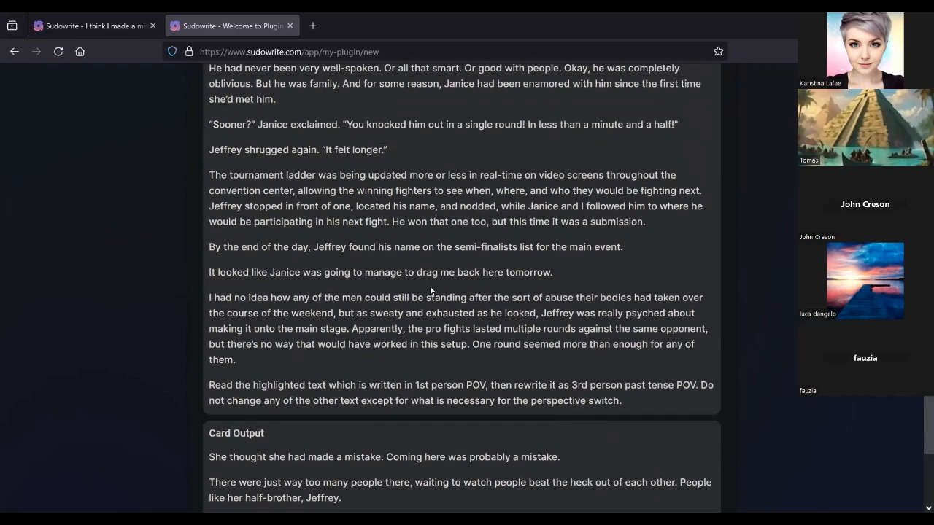
pyautogui.scroll(-1, 430, 289)
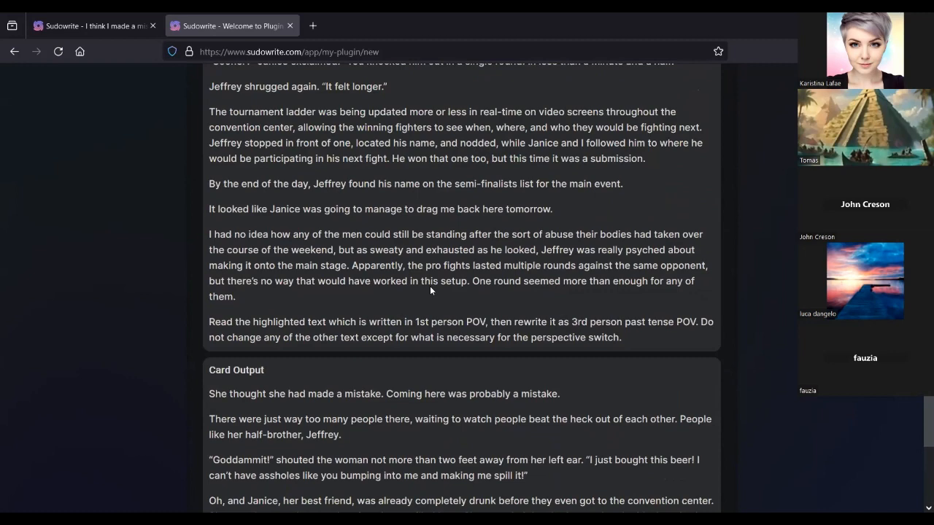
pyautogui.scroll(-4, 430, 290)
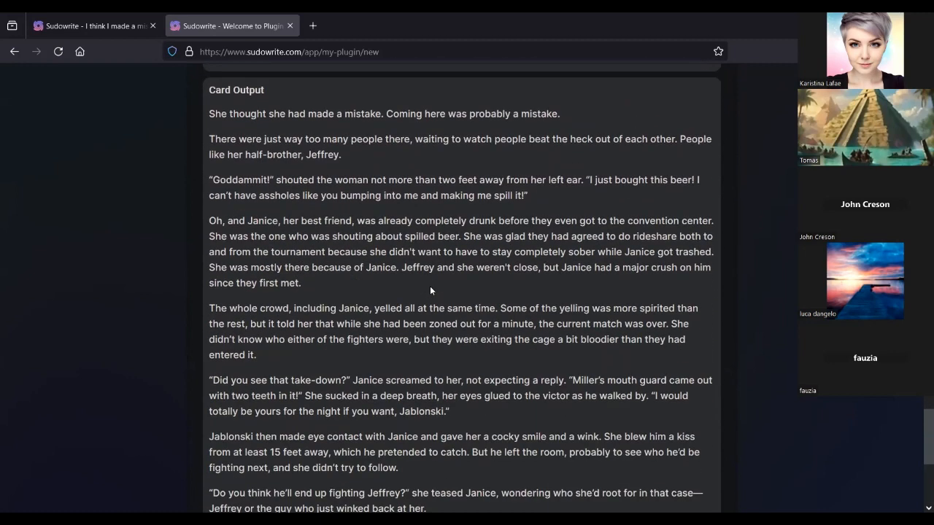
pyautogui.scroll(1, 430, 290)
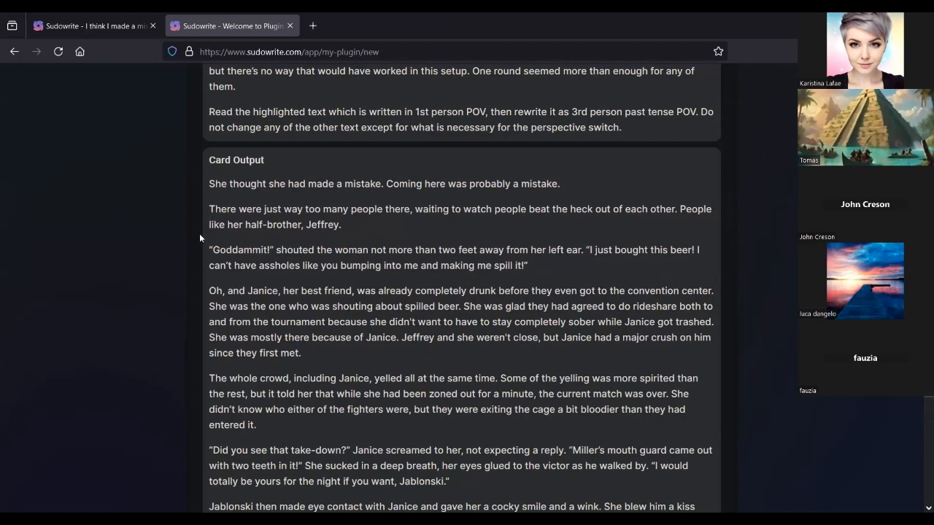
pyautogui.scroll(2, 194, 231)
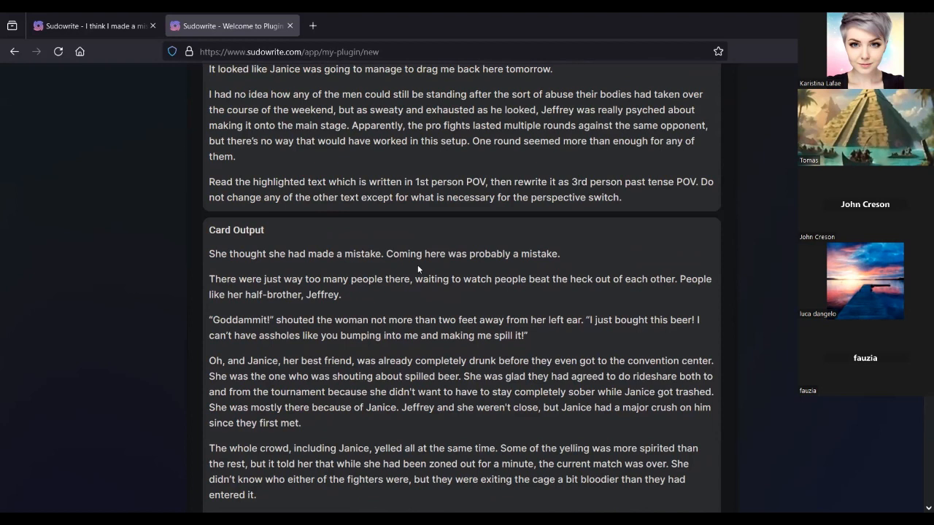
# Step: Inspect the plugin's Advanced mode, including the prompt variables and the engine choices under AI Options, and return to Basic mode
pyautogui.scroll(20, 417, 268)
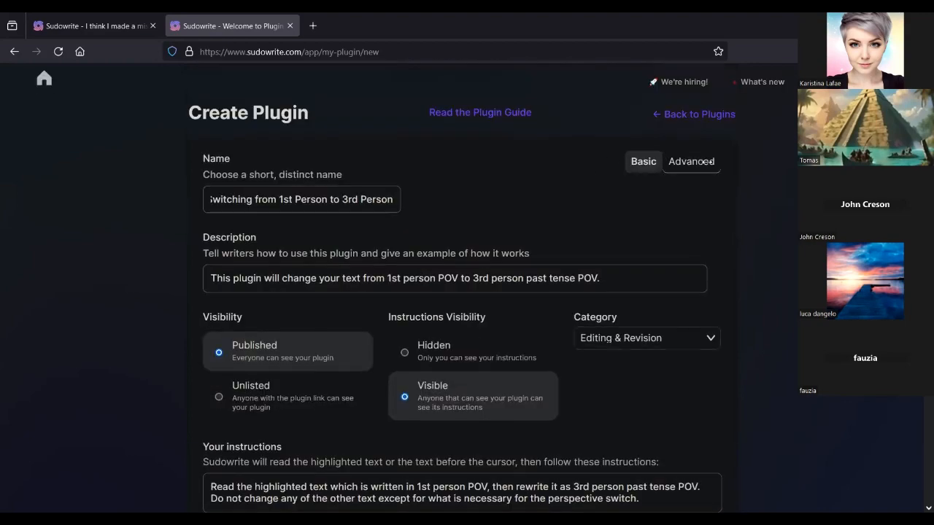
pyautogui.click(686, 167)
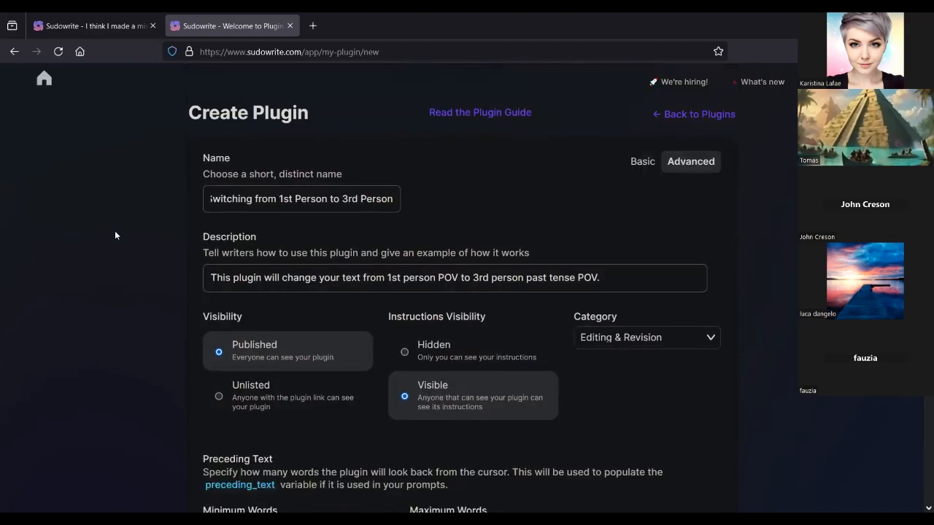
pyautogui.scroll(-4, 89, 286)
pyautogui.scroll(-8, 90, 285)
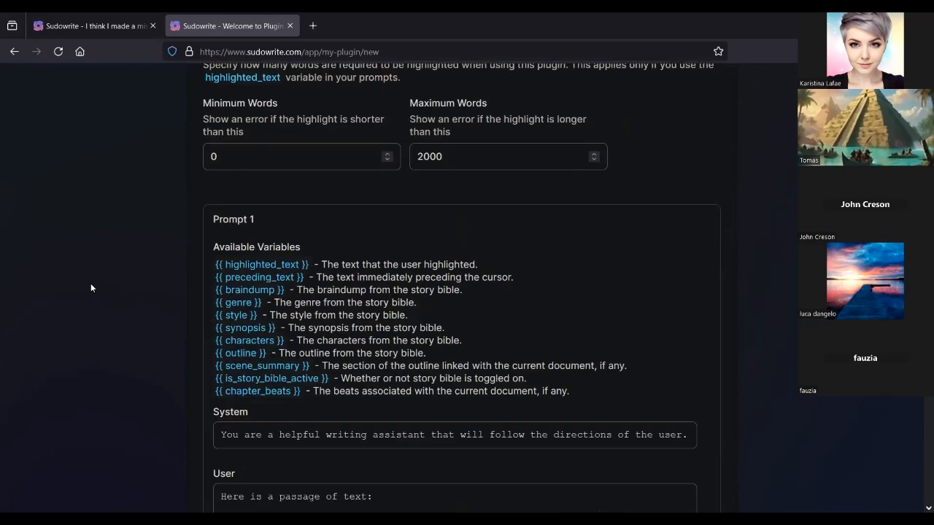
pyautogui.scroll(-4, 91, 288)
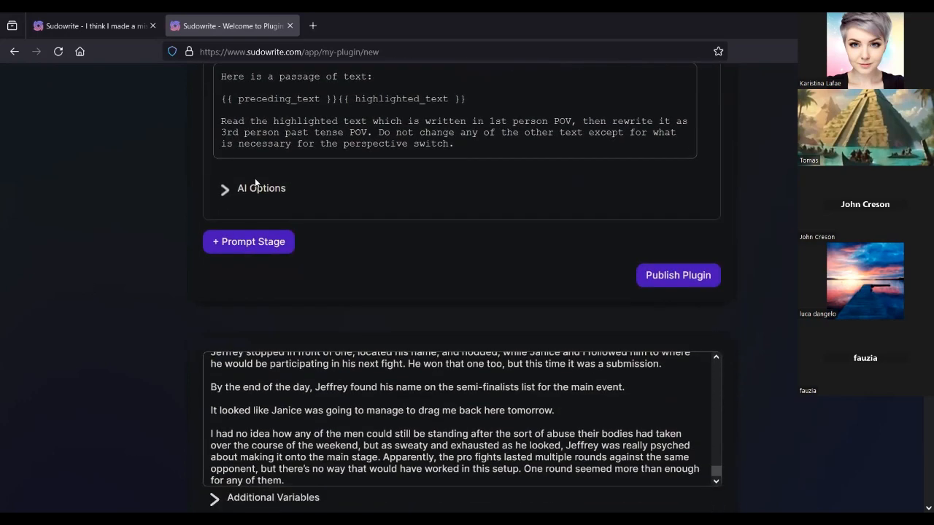
pyautogui.click(226, 188)
pyautogui.click(445, 236)
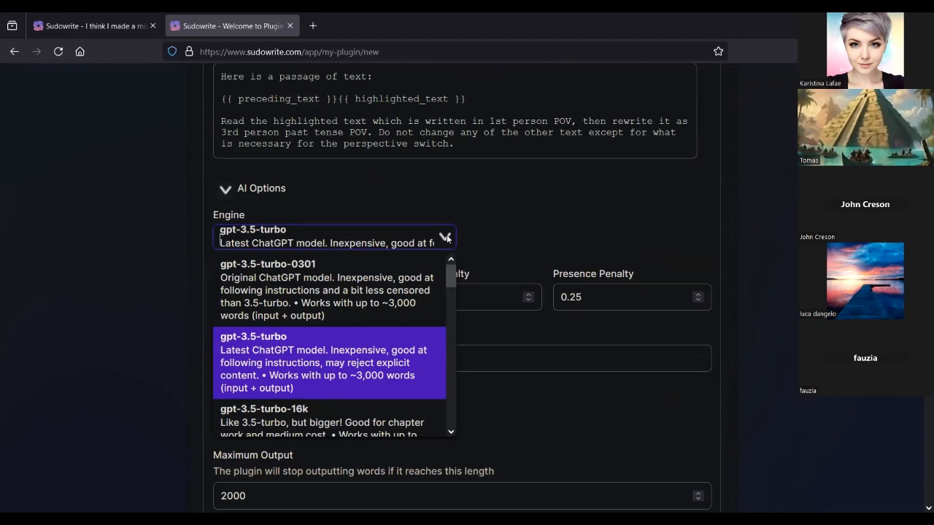
pyautogui.click(134, 234)
pyautogui.scroll(20, 343, 299)
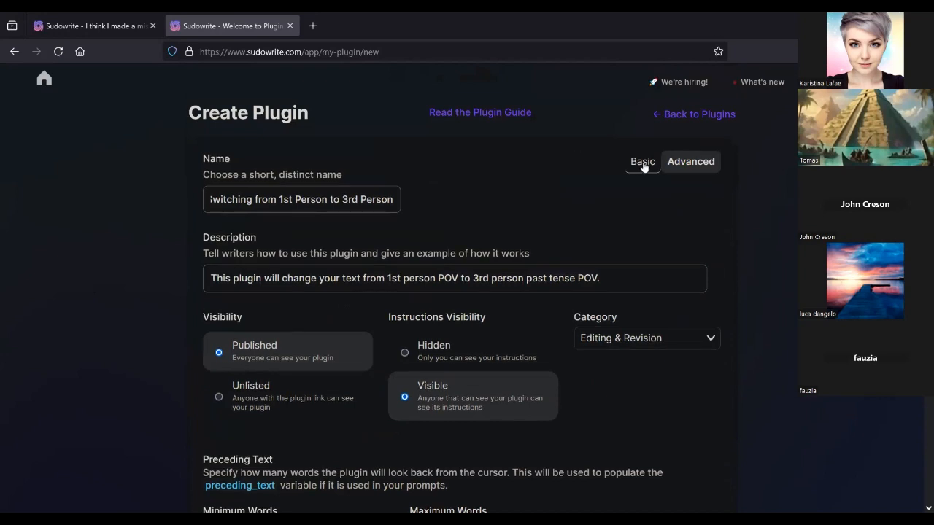
pyautogui.click(644, 162)
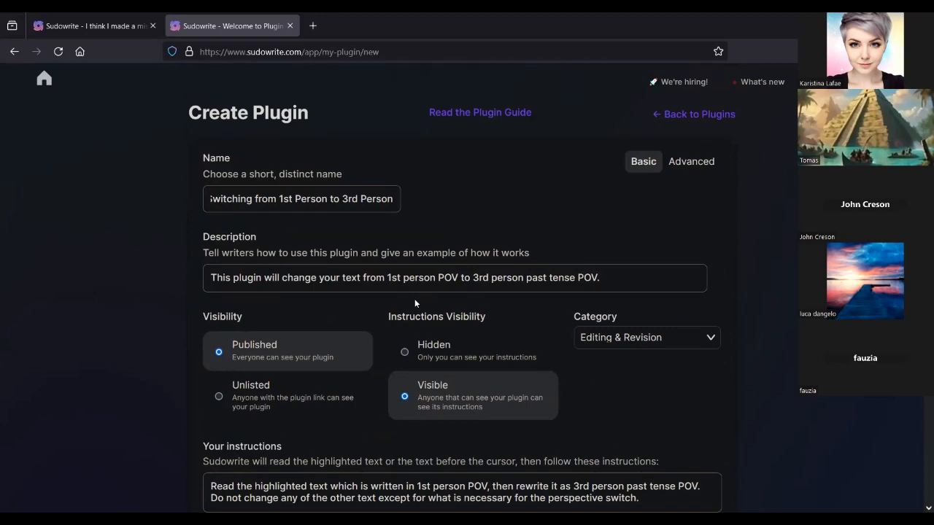
# Step: Read the test's card output from its first line to its end, checking the switch to 3rd person past tense
pyautogui.scroll(-4, 414, 303)
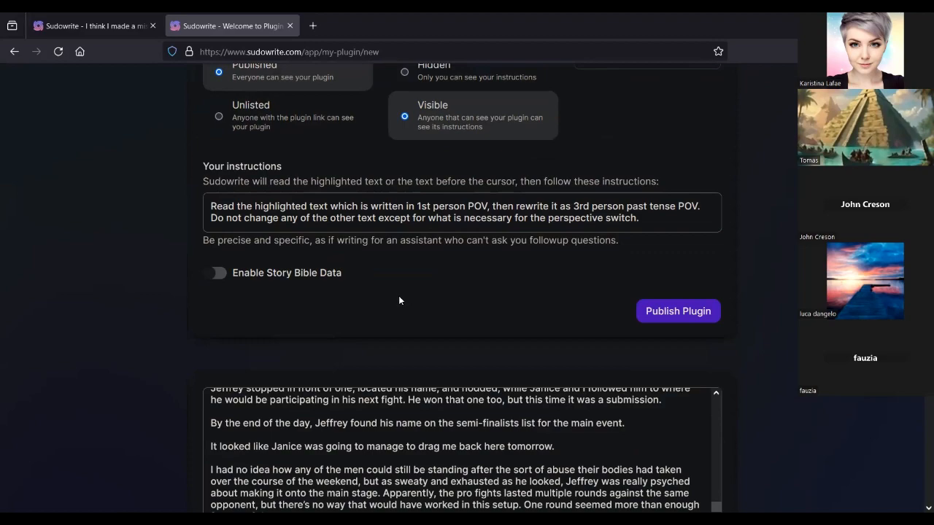
pyautogui.scroll(-15, 399, 300)
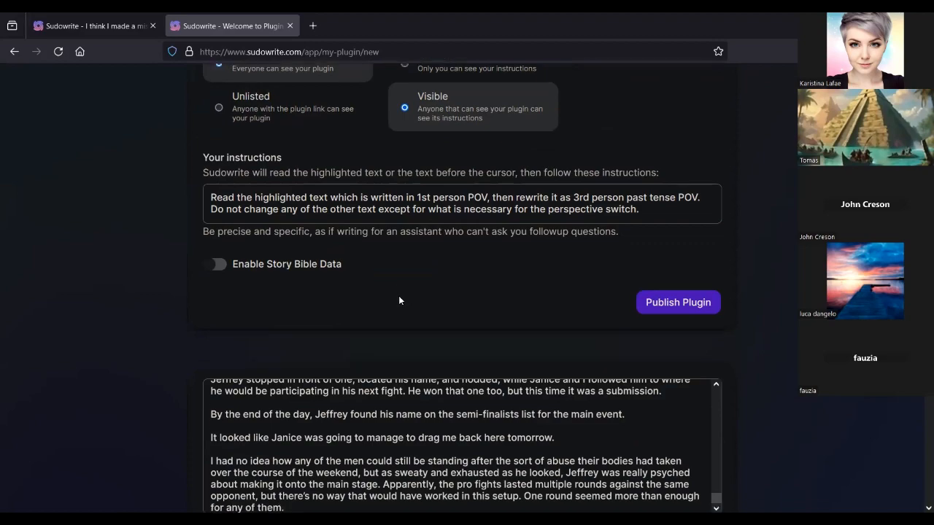
pyautogui.scroll(-15, 399, 308)
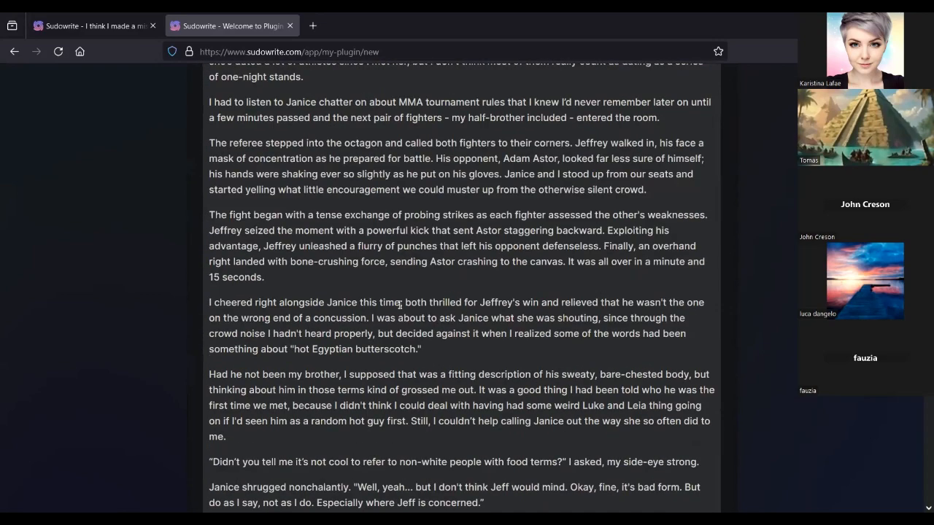
pyautogui.scroll(-4, 397, 309)
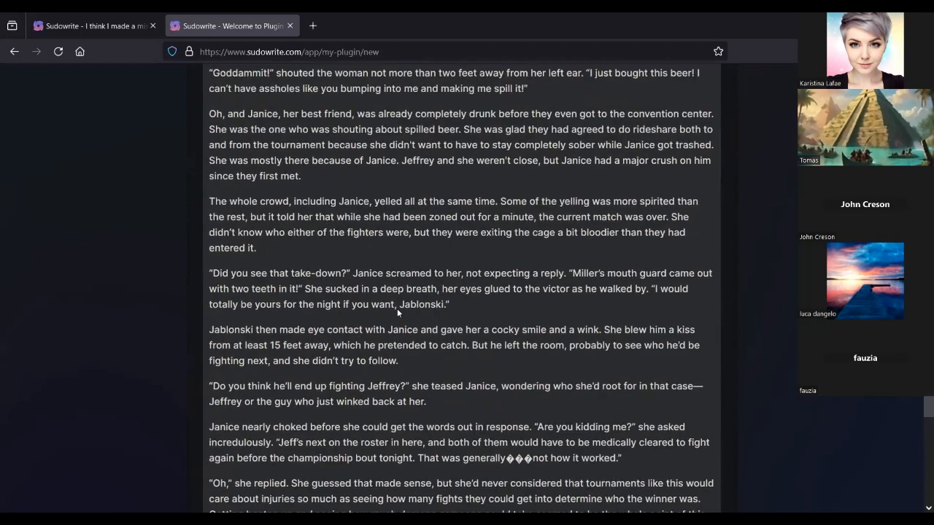
pyautogui.scroll(2, 397, 308)
pyautogui.scroll(2, 481, 266)
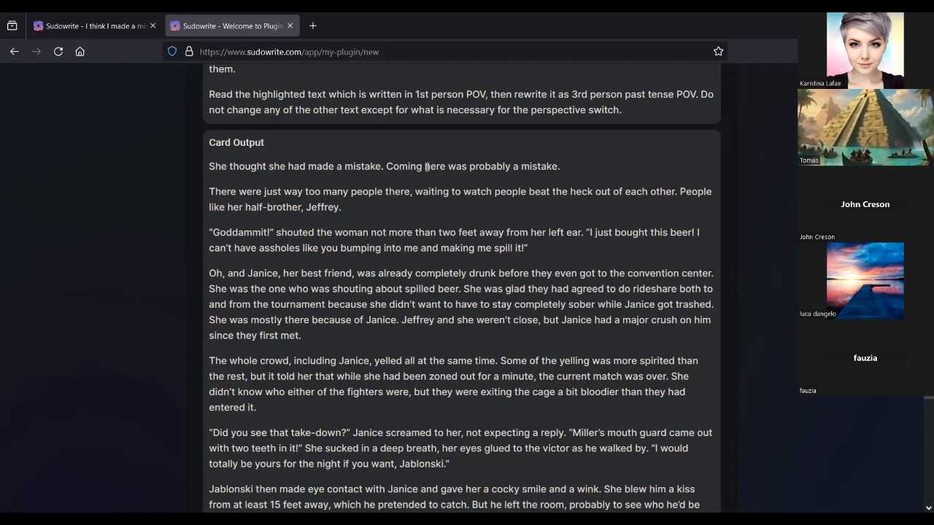
pyautogui.scroll(-3, 456, 254)
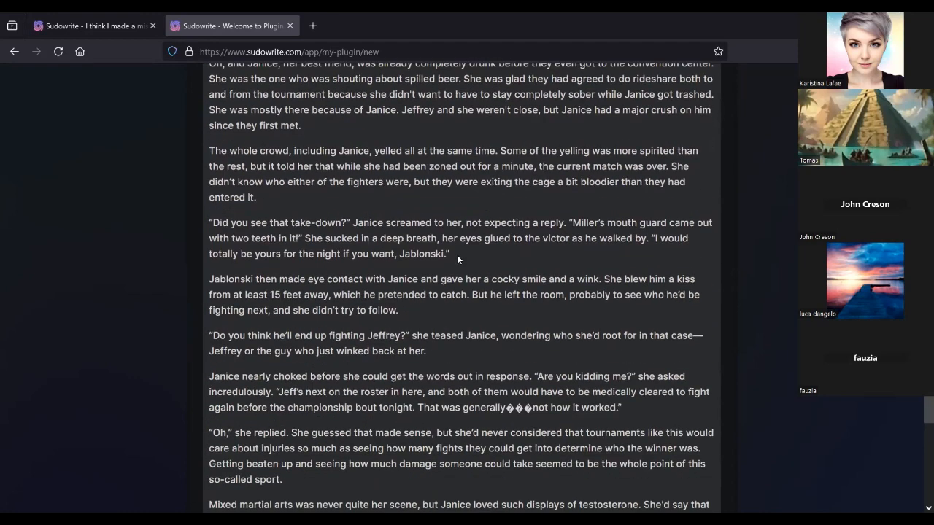
pyautogui.scroll(-2, 457, 255)
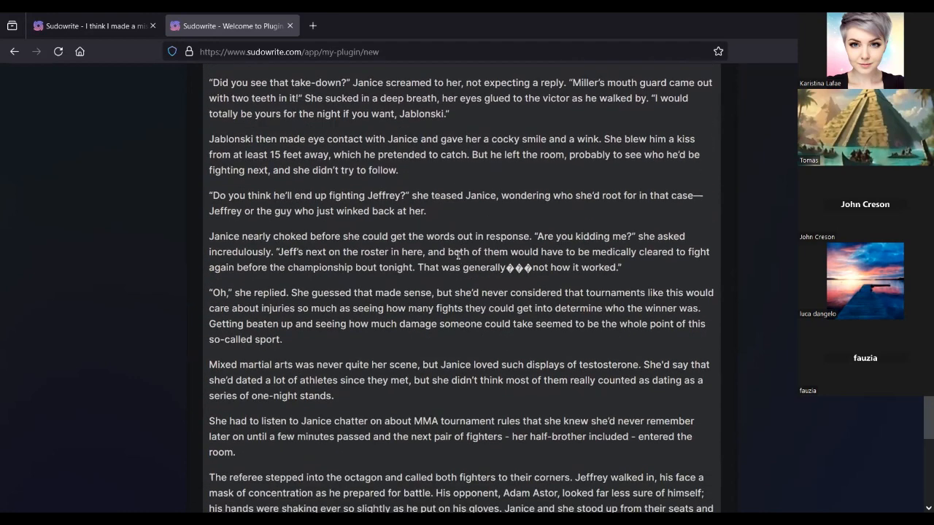
pyautogui.scroll(-2, 458, 255)
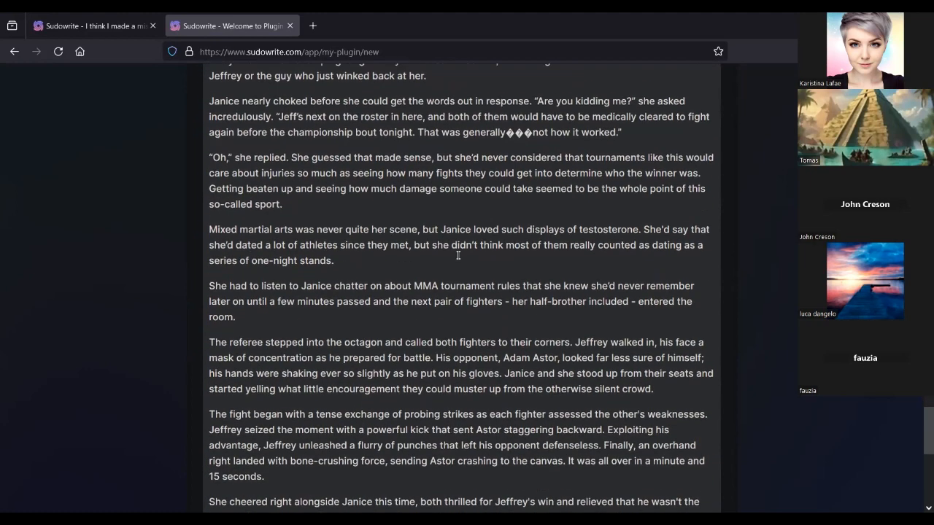
pyautogui.scroll(-1, 458, 259)
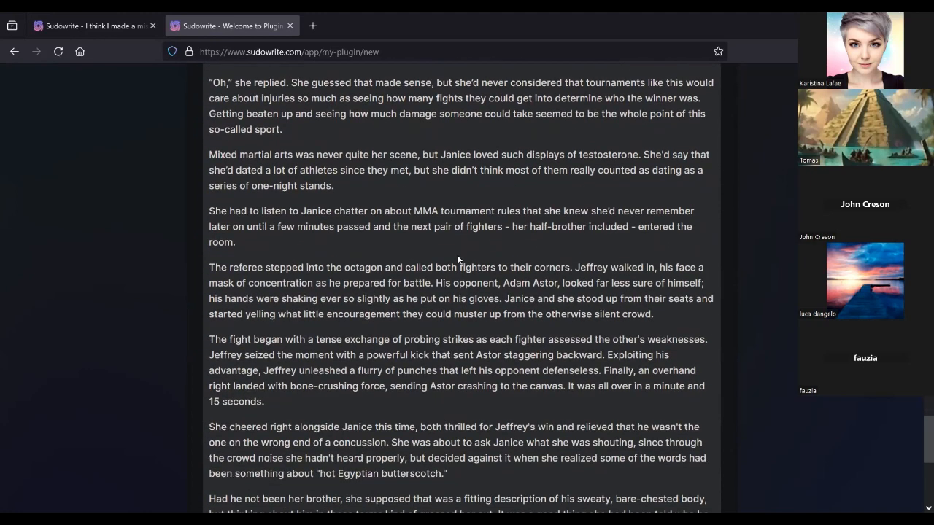
pyautogui.scroll(-1, 459, 259)
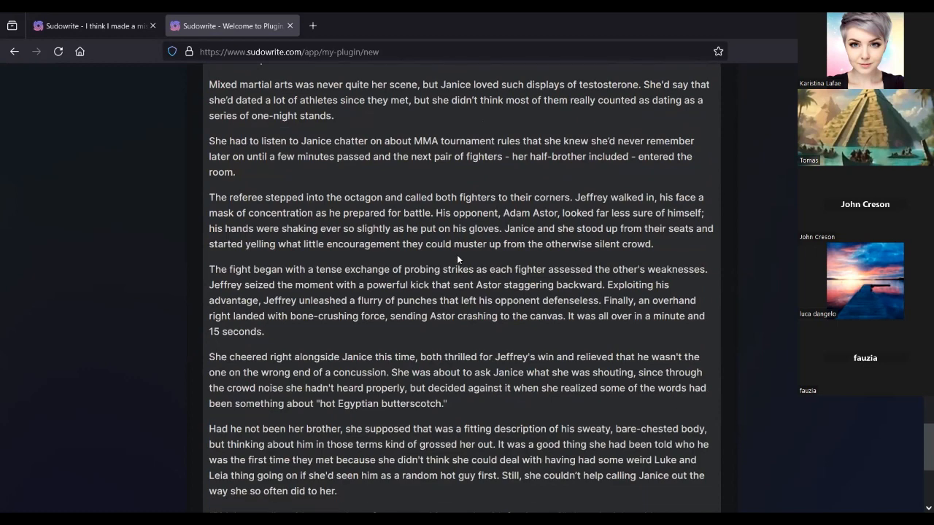
pyautogui.scroll(-3, 458, 257)
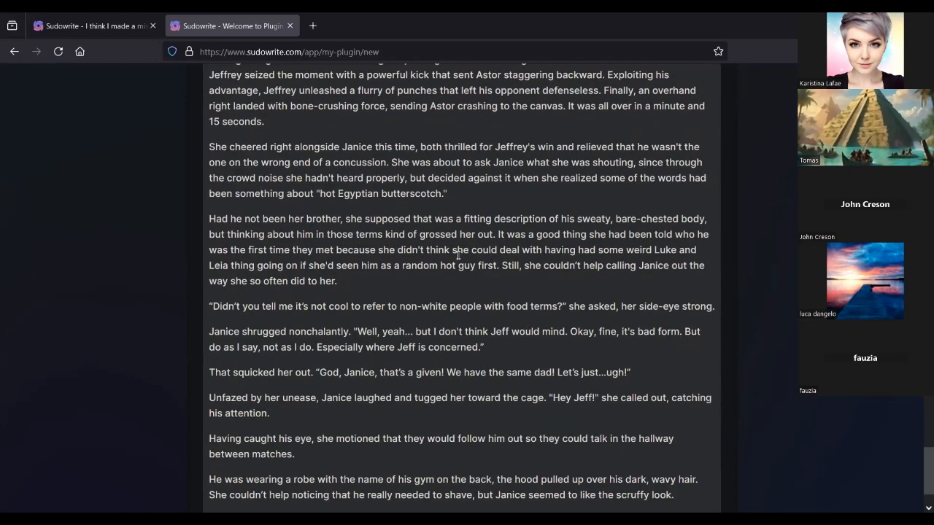
pyautogui.scroll(-1, 458, 255)
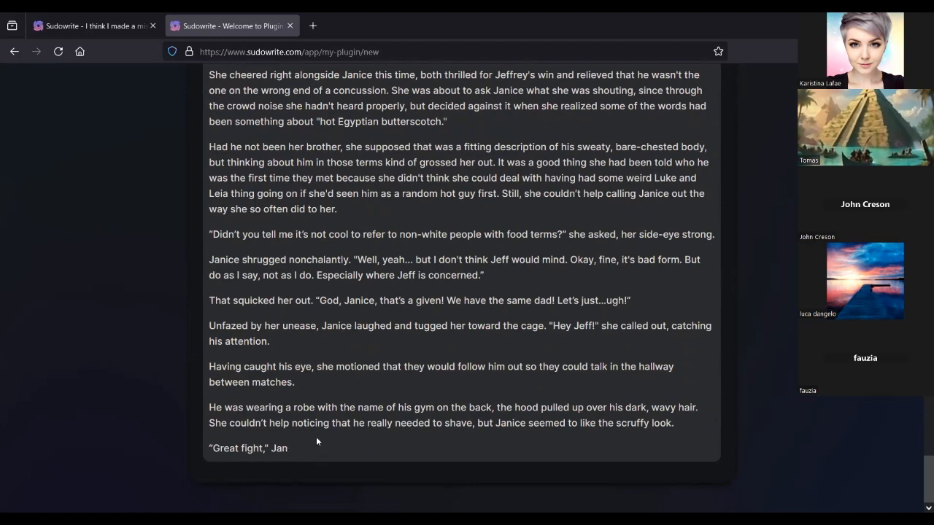
# Step: Compare the original 1st person passage under Prompt 1 with the rewritten text in the card output
pyautogui.scroll(6, 316, 436)
pyautogui.scroll(9, 321, 423)
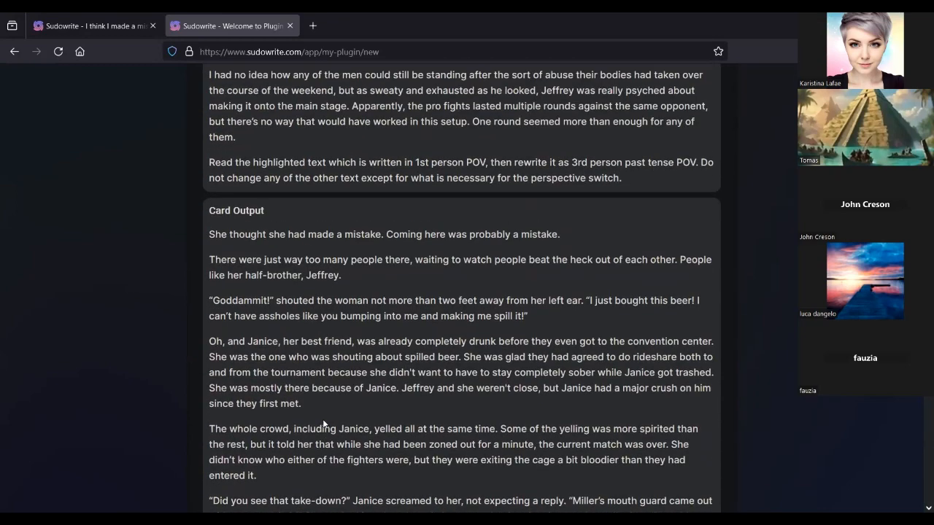
pyautogui.scroll(20, 324, 424)
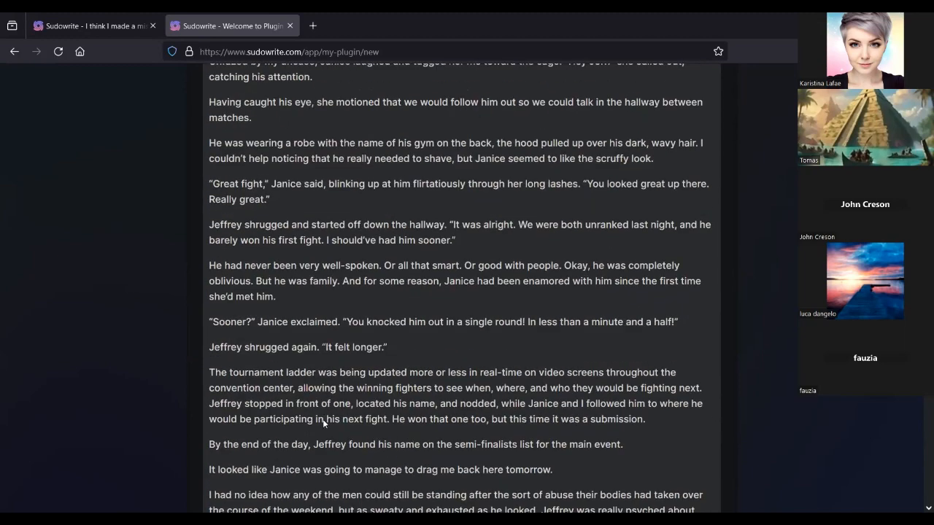
pyautogui.scroll(3, 328, 362)
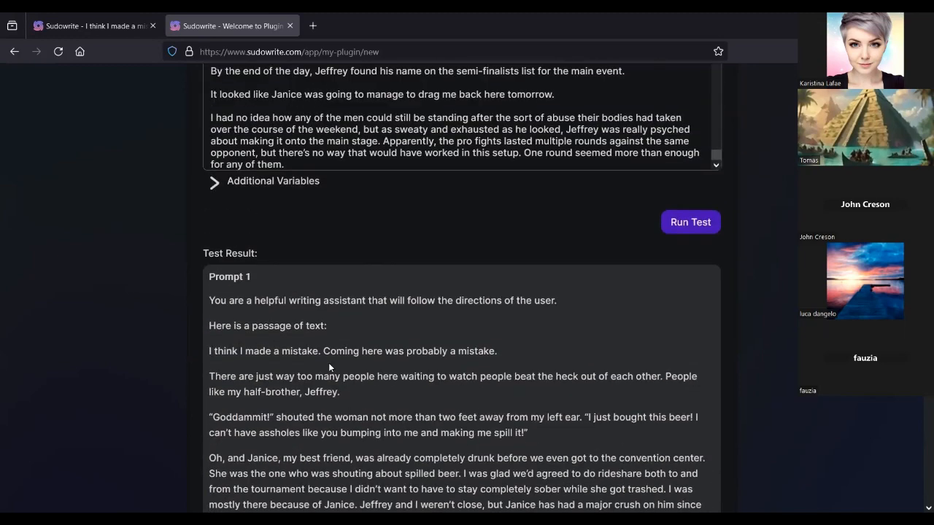
pyautogui.scroll(-3, 328, 362)
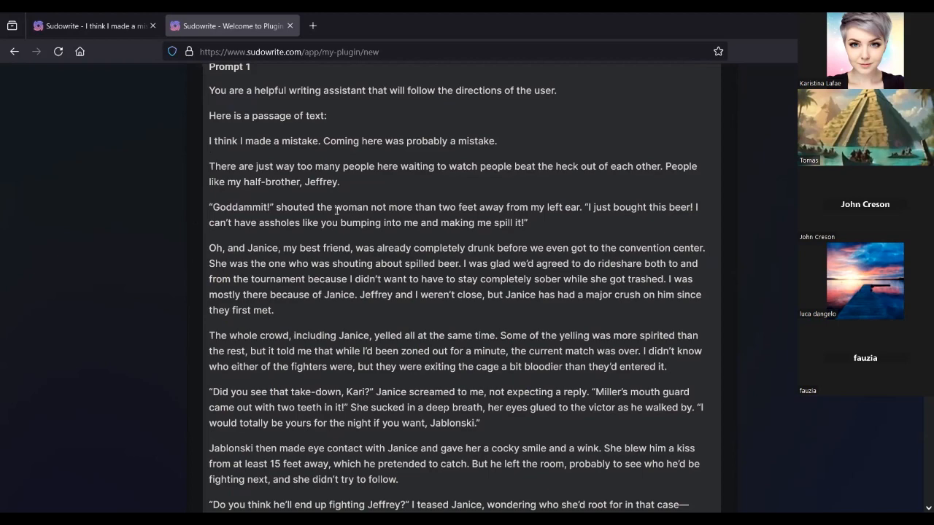
pyautogui.scroll(-1, 287, 373)
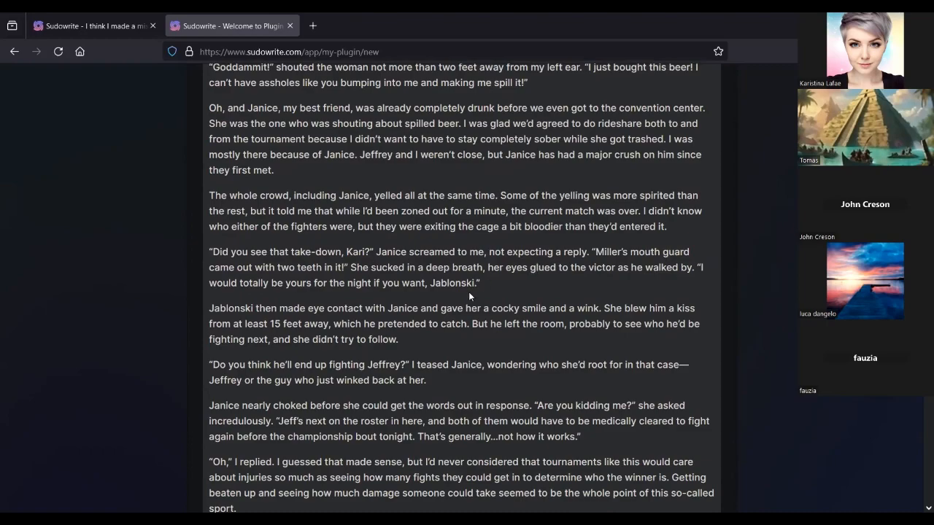
pyautogui.scroll(-5, 469, 295)
pyautogui.scroll(-15, 469, 295)
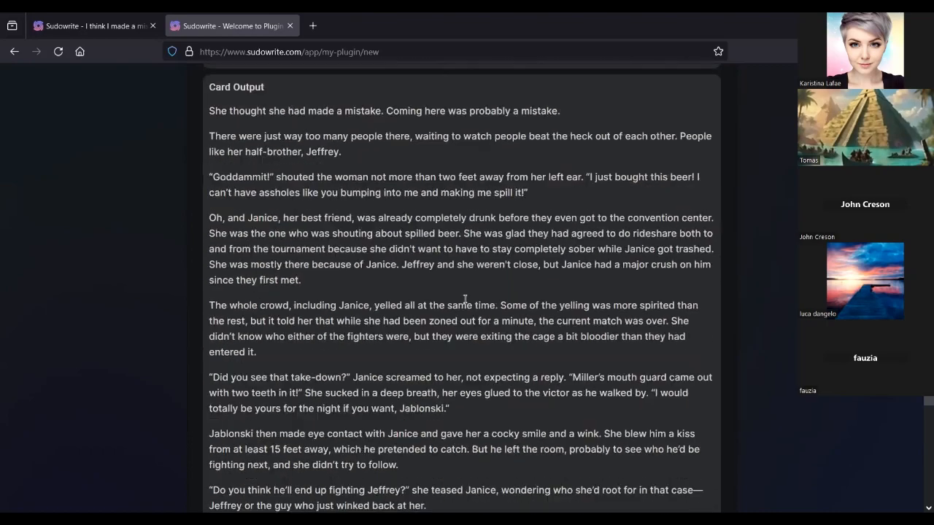
pyautogui.scroll(-3, 464, 299)
pyautogui.scroll(5, 464, 299)
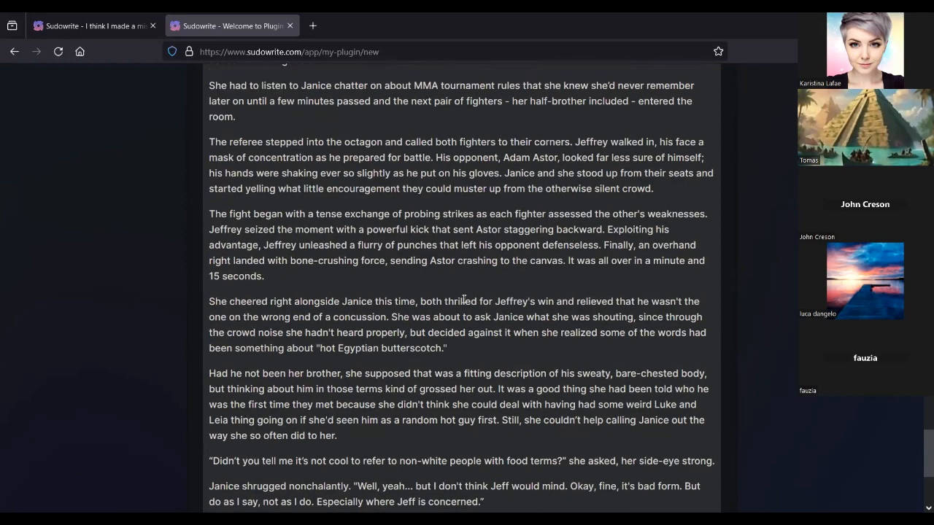
pyautogui.scroll(3, 464, 301)
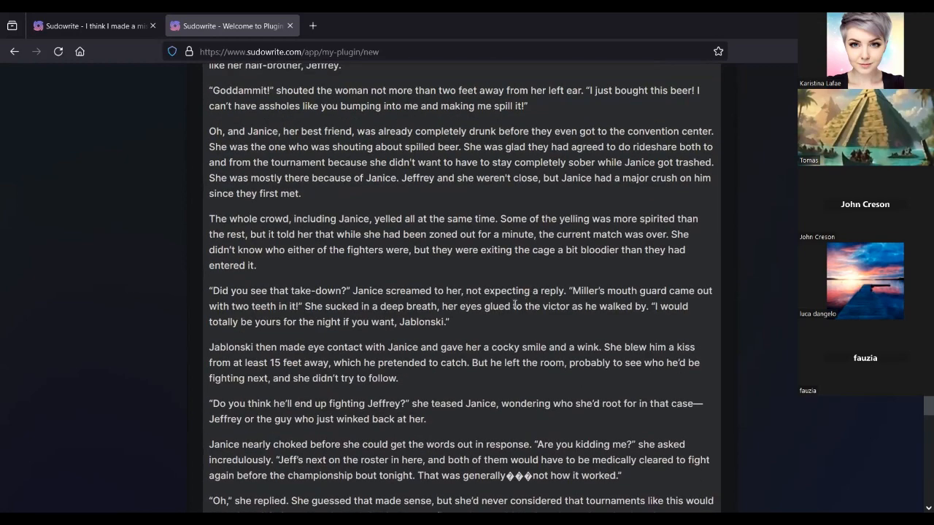
# Step: Finish reviewing the card output and enable Story Bible data for the plugin
pyautogui.scroll(3, 515, 305)
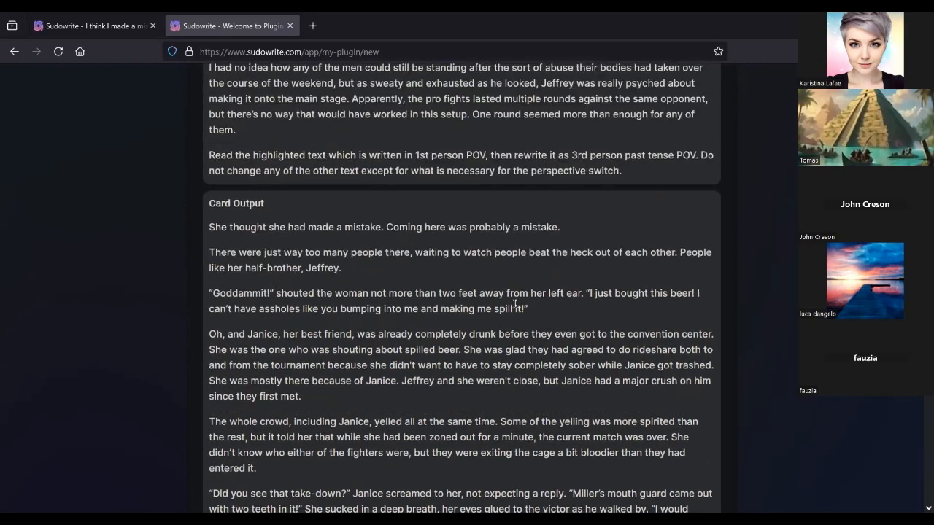
pyautogui.scroll(-10, 515, 305)
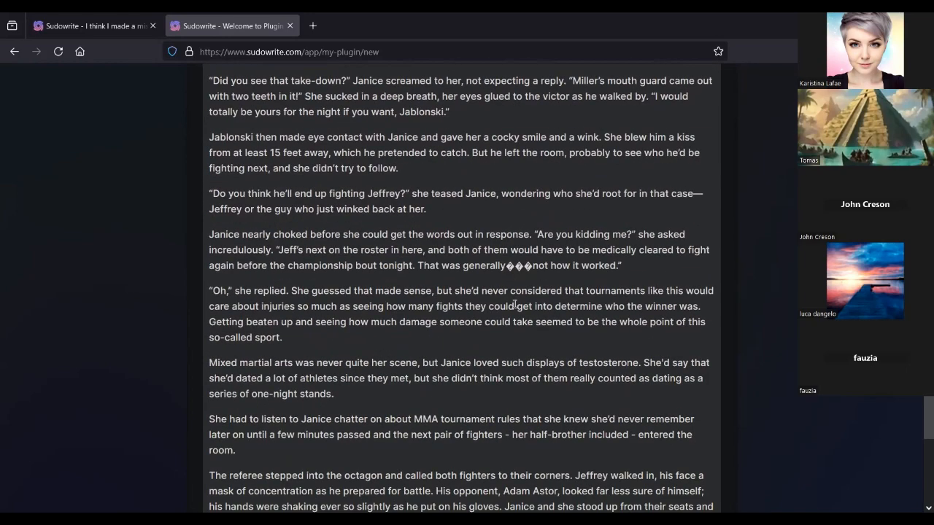
pyautogui.scroll(20, 509, 305)
pyautogui.scroll(-4, 510, 307)
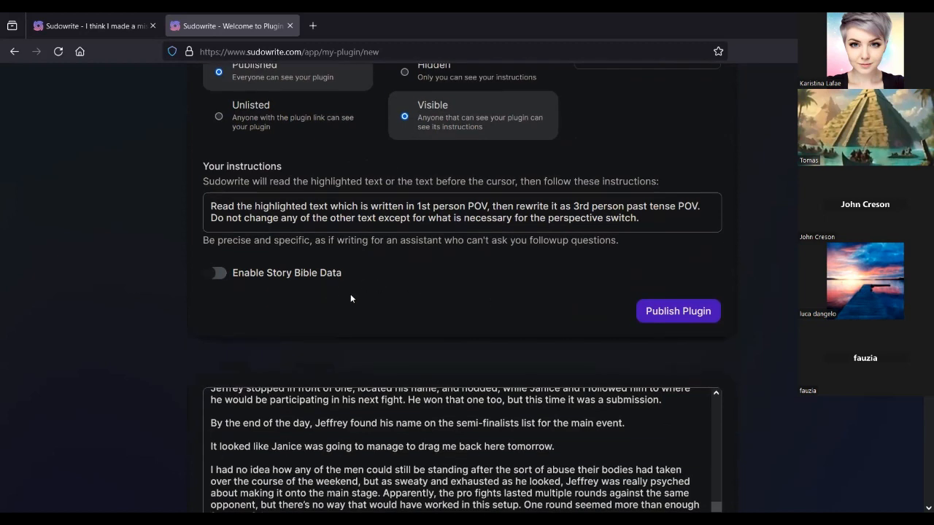
pyautogui.click(219, 273)
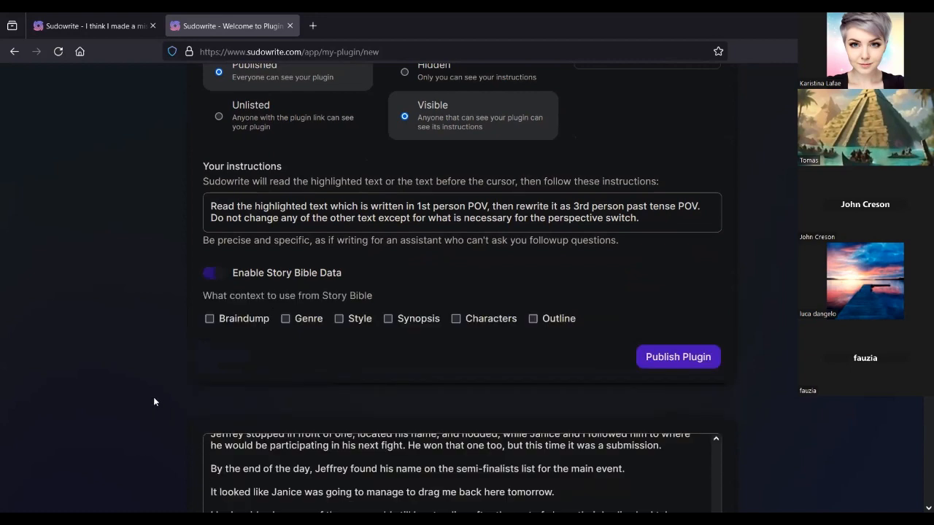
# Step: Open the "* Bram Stoker's Dracula" project in the other browser tab and switch on its Story Bible to show the sections
pyautogui.click(99, 26)
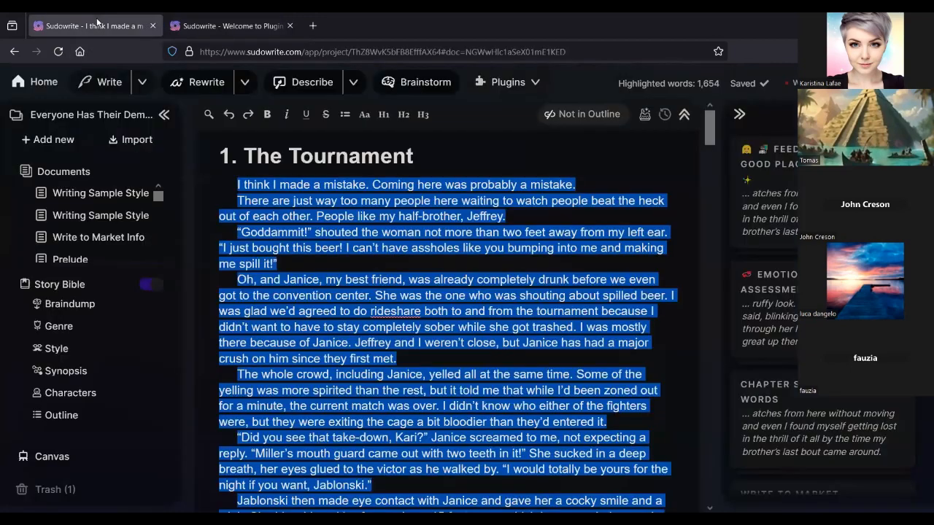
pyautogui.click(44, 81)
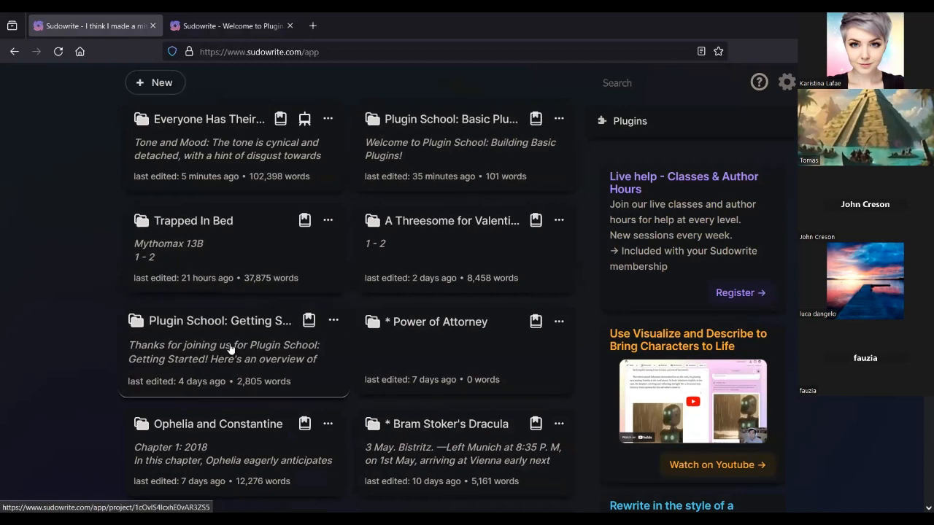
pyautogui.scroll(-2, 270, 329)
pyautogui.click(417, 372)
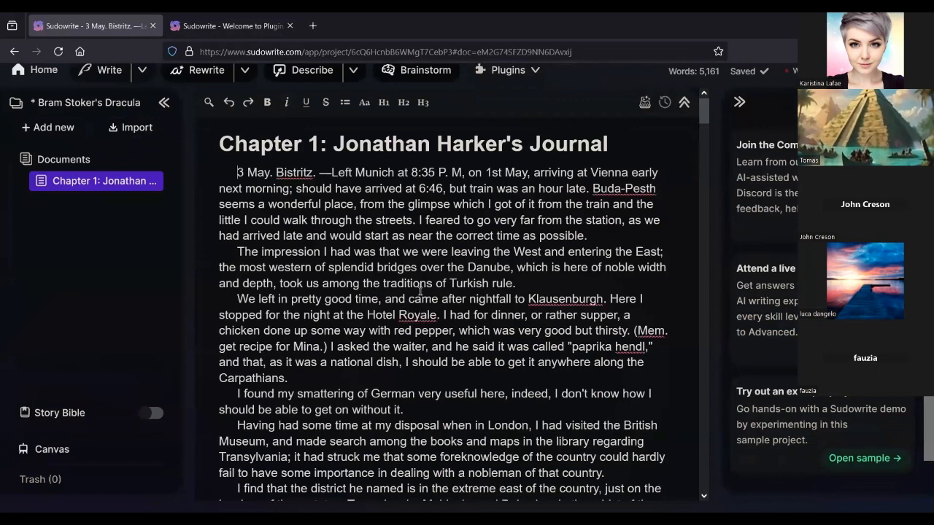
pyautogui.click(405, 191)
pyautogui.click(386, 236)
pyautogui.click(155, 414)
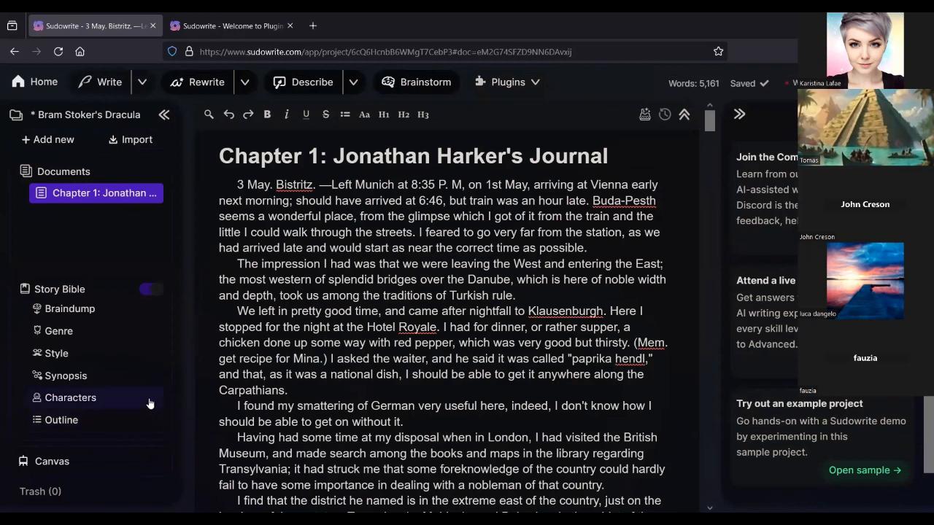
pyautogui.click(149, 289)
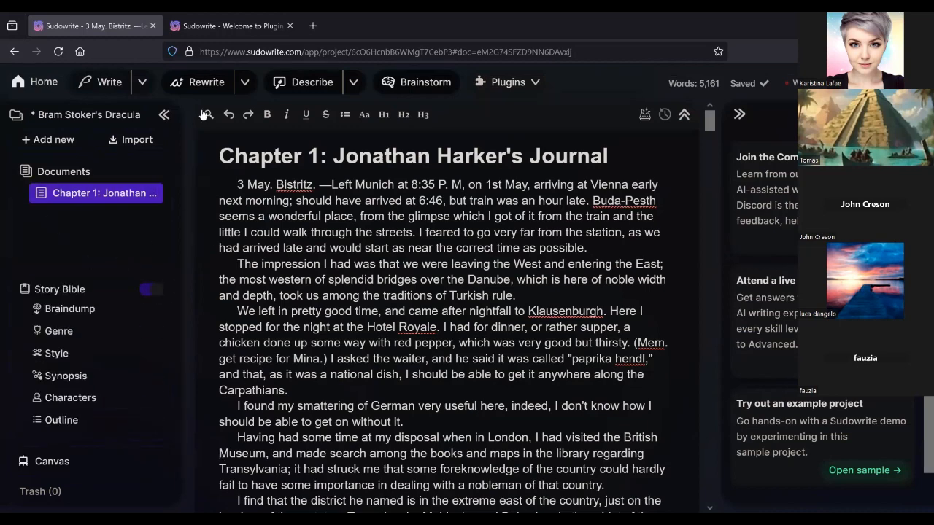
# Step: Return to the plugin form and include Characters as the Story Bible context
pyautogui.click(229, 26)
pyautogui.scroll(-2, 383, 426)
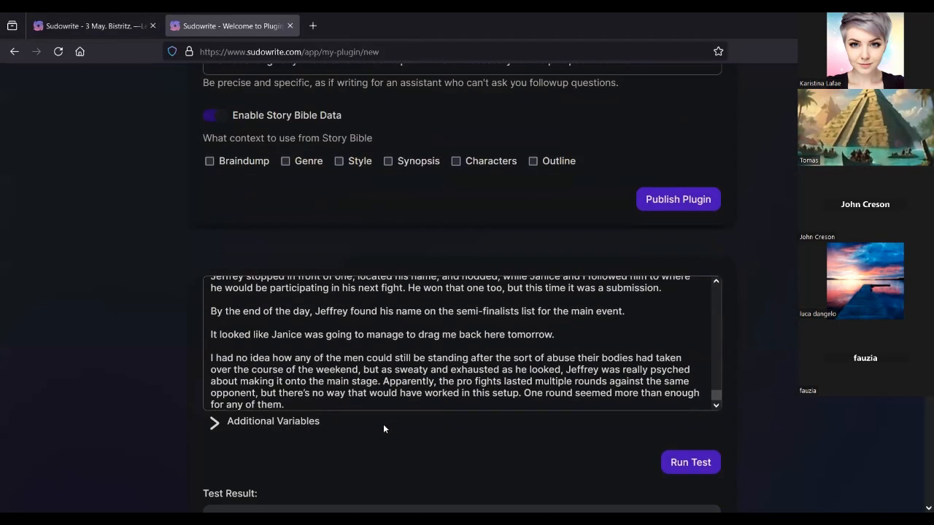
pyautogui.scroll(-1, 358, 405)
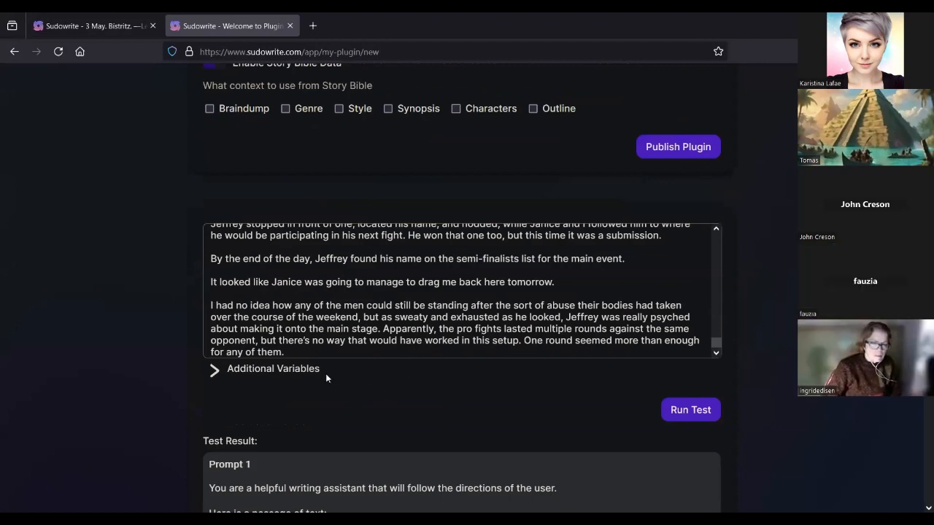
pyautogui.scroll(5, 427, 308)
pyautogui.scroll(3, 289, 167)
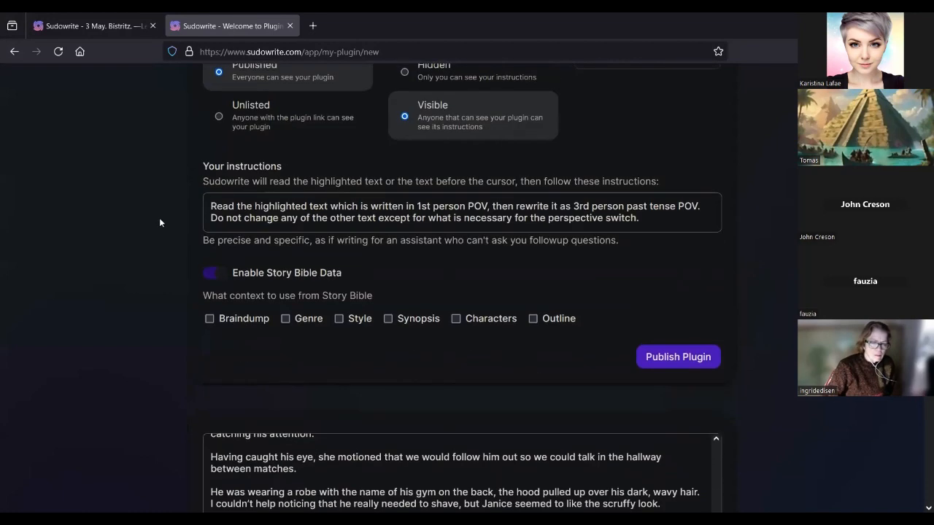
pyautogui.click(456, 319)
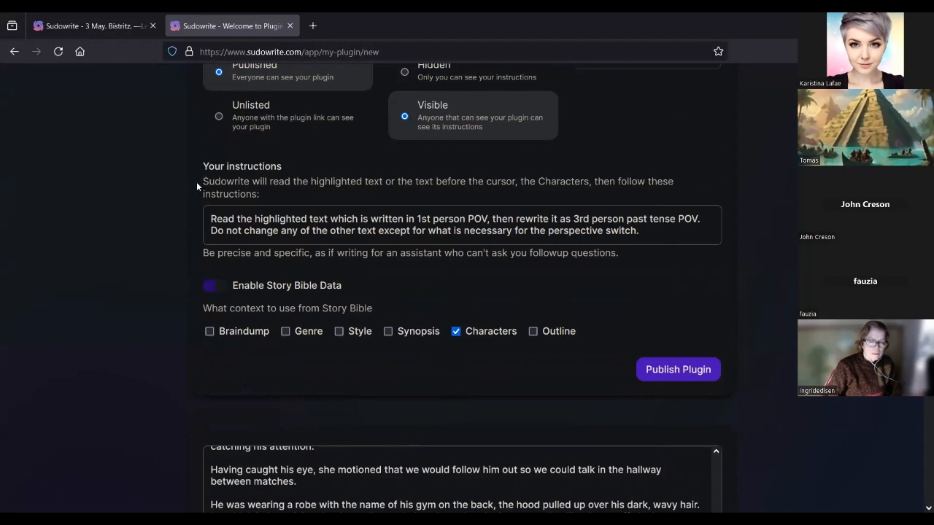
# Step: View the Characters section of the Dracula project's Story Bible and place the cursor in its description field
pyautogui.click(91, 25)
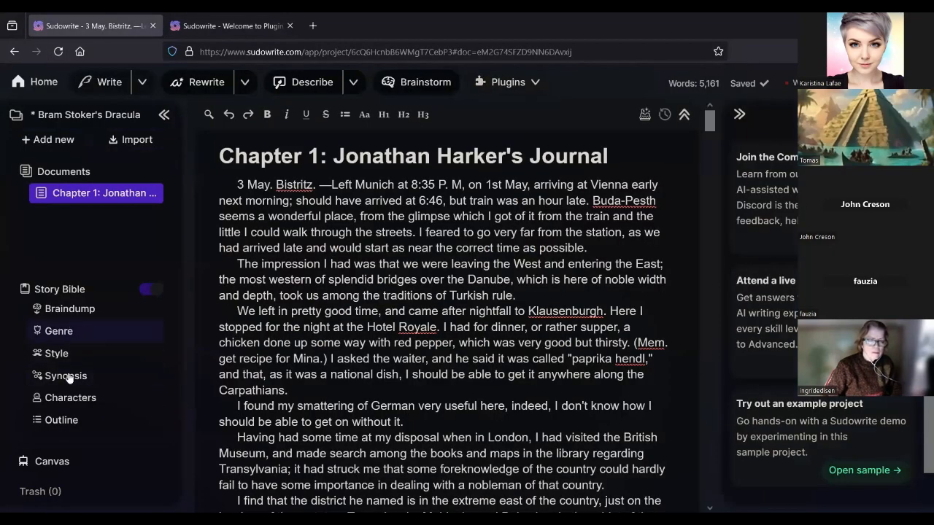
pyautogui.click(66, 400)
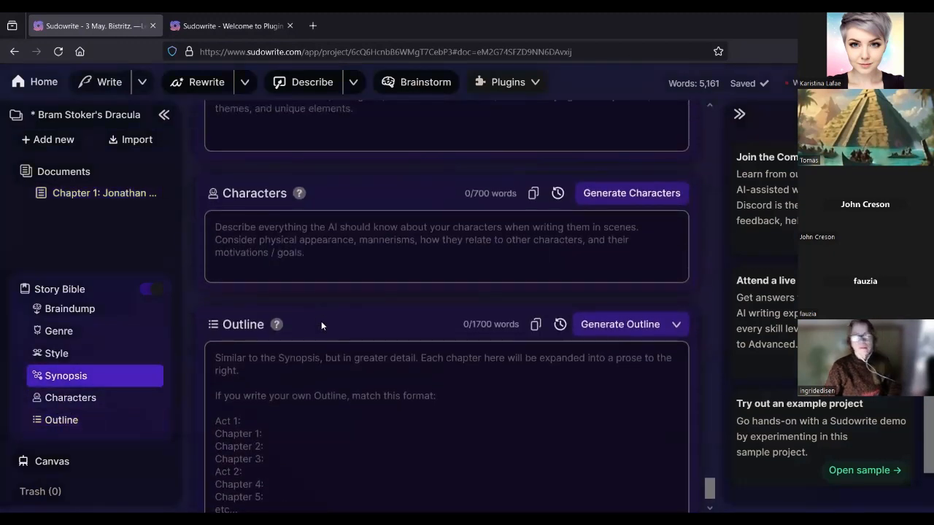
pyautogui.click(334, 246)
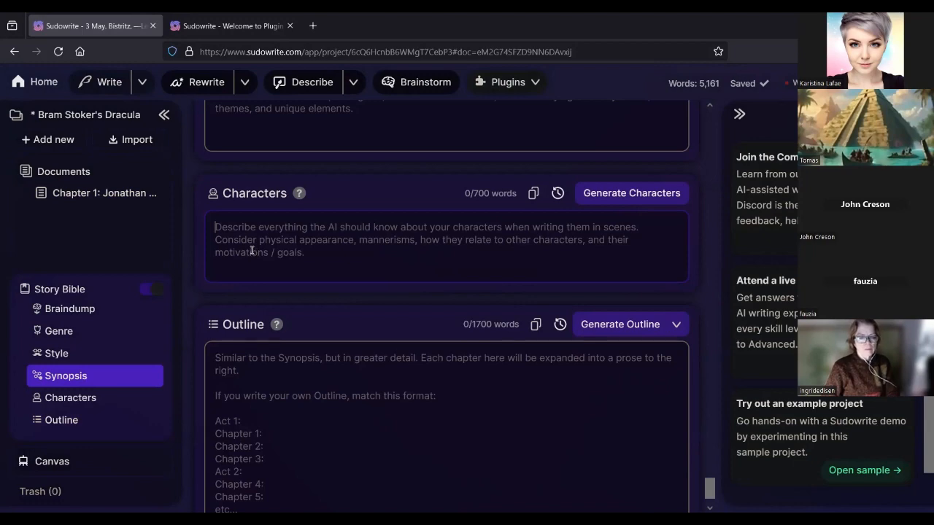
# Step: Return to the plugin form and delete the end of the test passage after "but this time it was a submission."
pyautogui.click(208, 22)
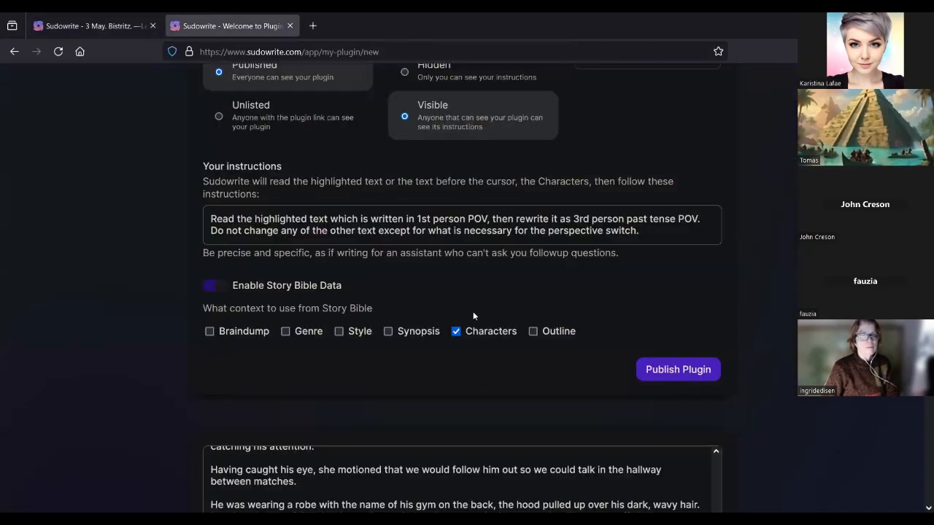
pyautogui.scroll(-10, 473, 382)
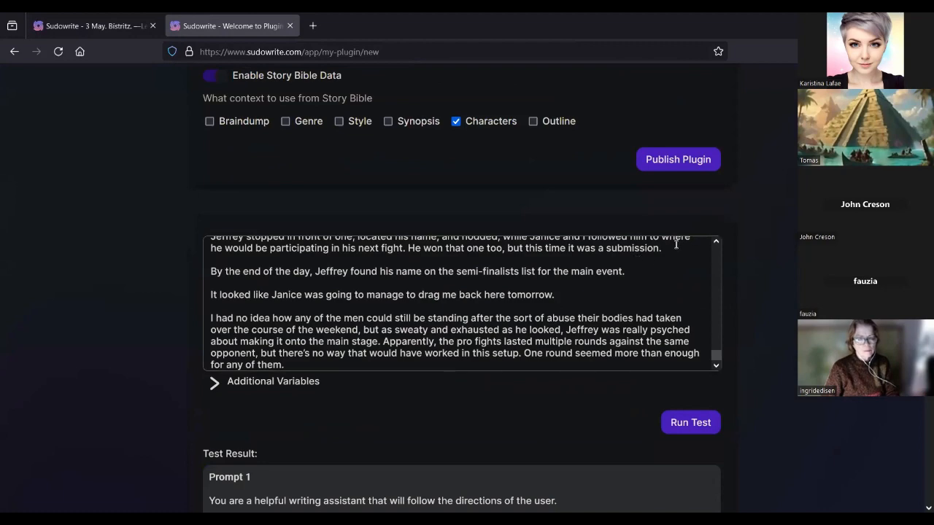
pyautogui.moveTo(677, 245); pyautogui.dragTo(645, 413)
pyautogui.press('BackSpace')
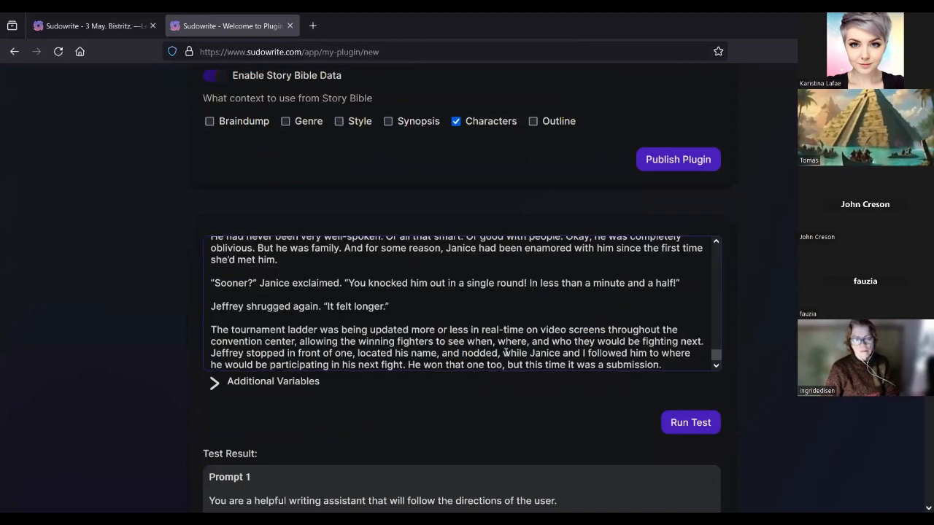
pyautogui.scroll(2, 497, 328)
pyautogui.scroll(-2, 496, 328)
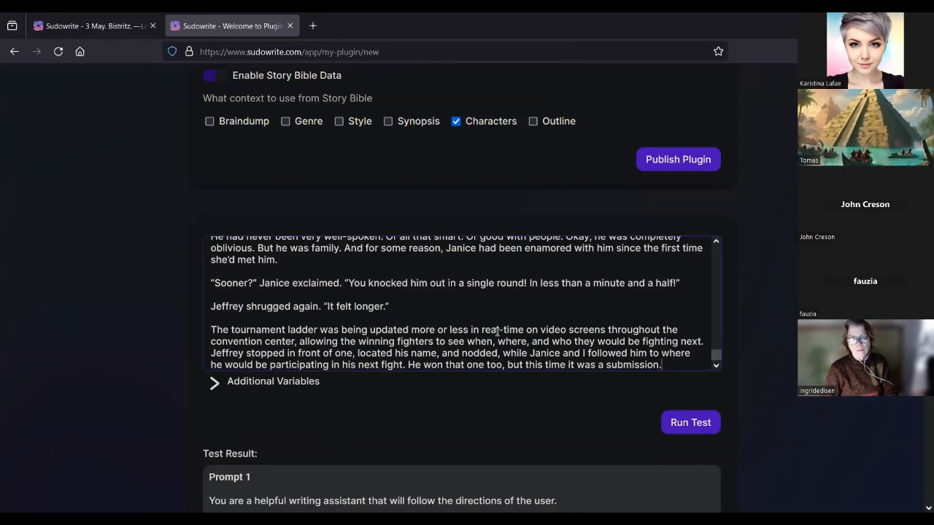
# Step: Review the plugin form from its name to the start of the test passage and expand Additional Variables
pyautogui.scroll(15, 497, 332)
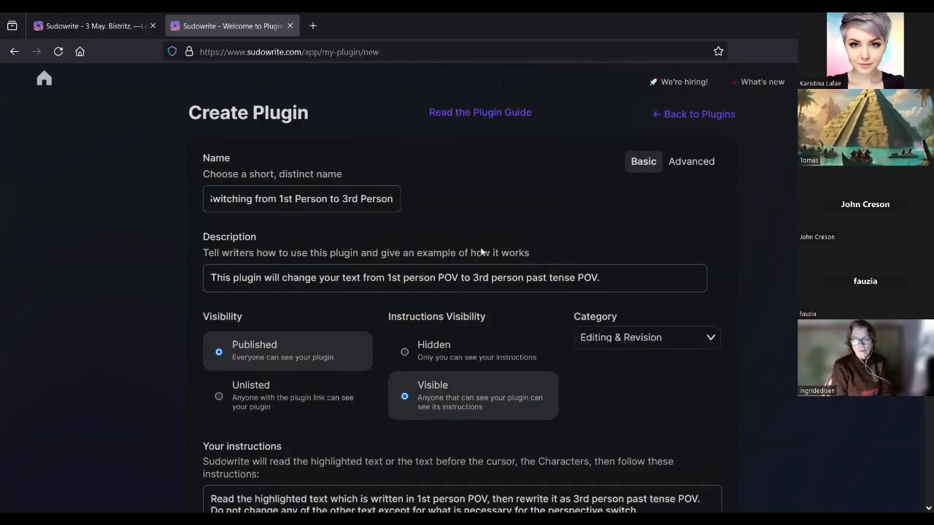
pyautogui.scroll(-1, 481, 256)
pyautogui.scroll(-6, 478, 261)
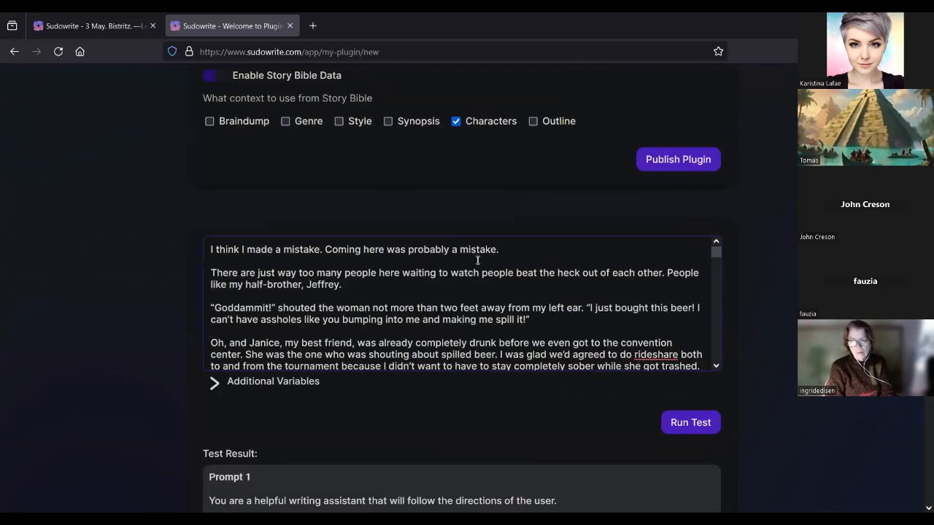
pyautogui.scroll(-1, 162, 336)
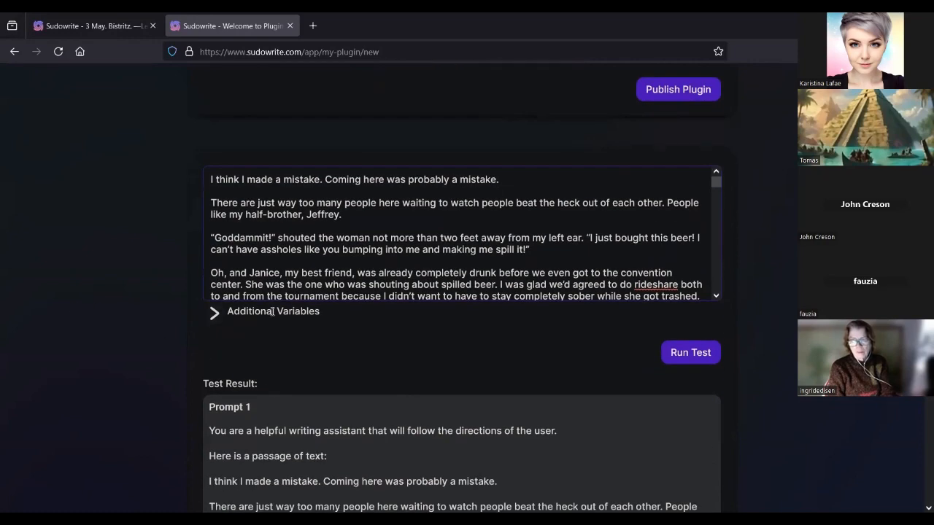
pyautogui.click(213, 313)
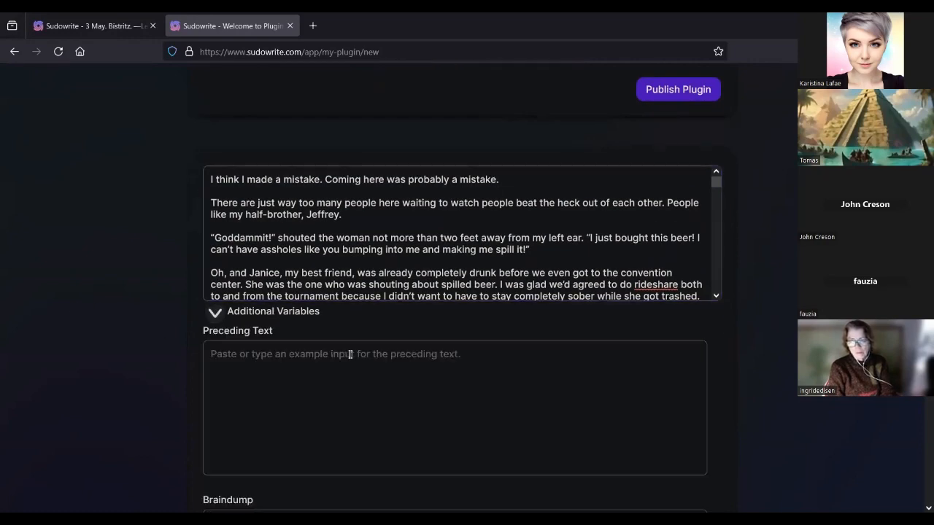
pyautogui.scroll(-3, 352, 354)
pyautogui.scroll(5, 352, 354)
# Step: Open the "Everyone Has Their Dem..." project's Story Bible and select the first four character descriptions under Characters
pyautogui.click(110, 24)
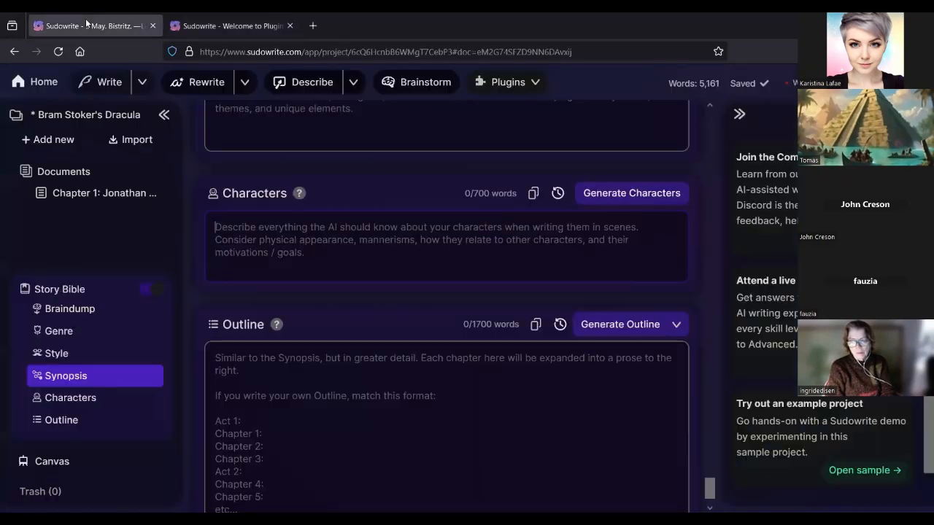
pyautogui.click(34, 82)
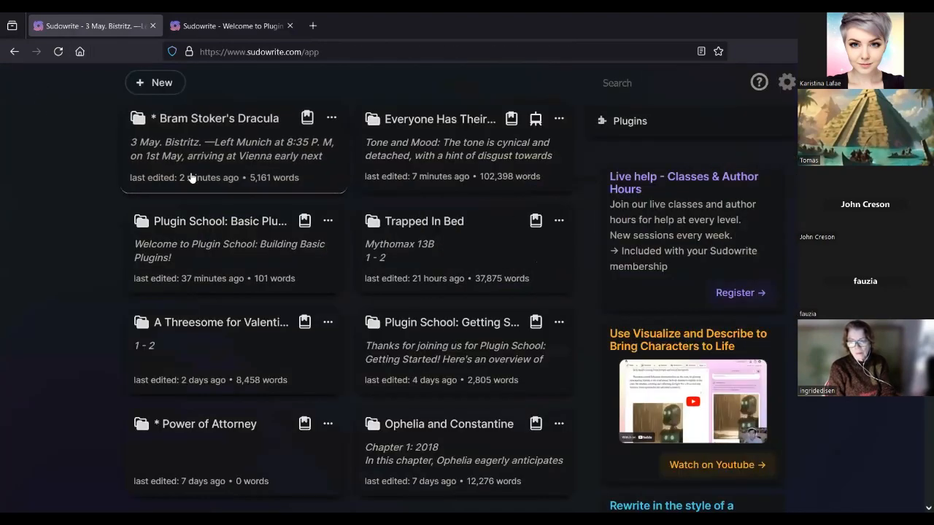
pyautogui.click(407, 144)
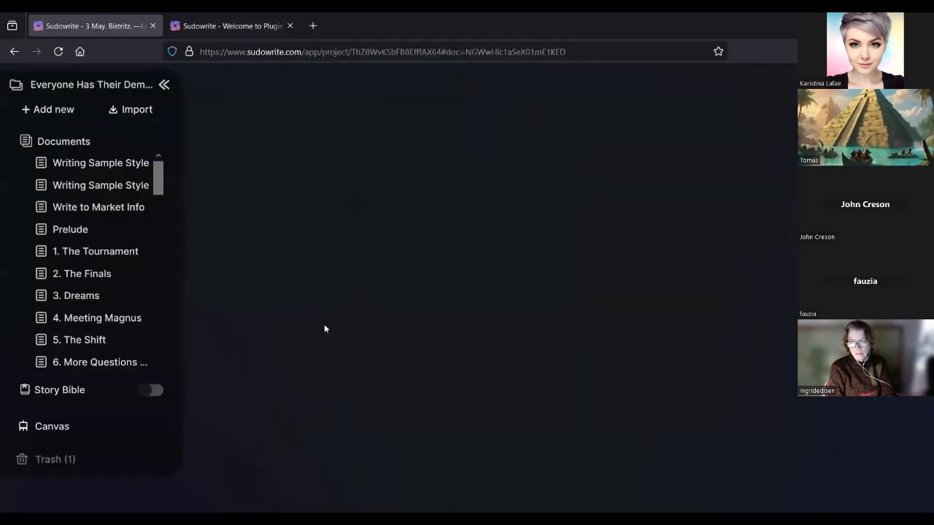
pyautogui.scroll(-3, 81, 372)
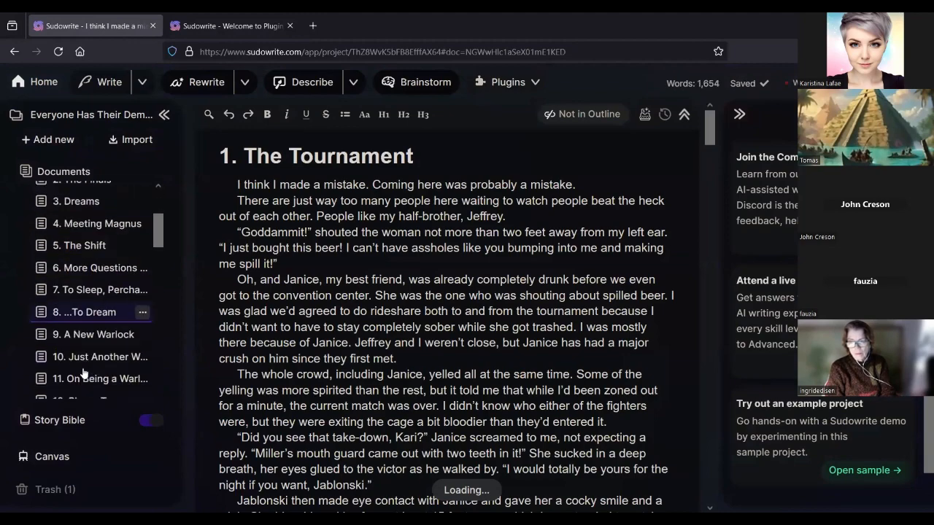
pyautogui.click(60, 420)
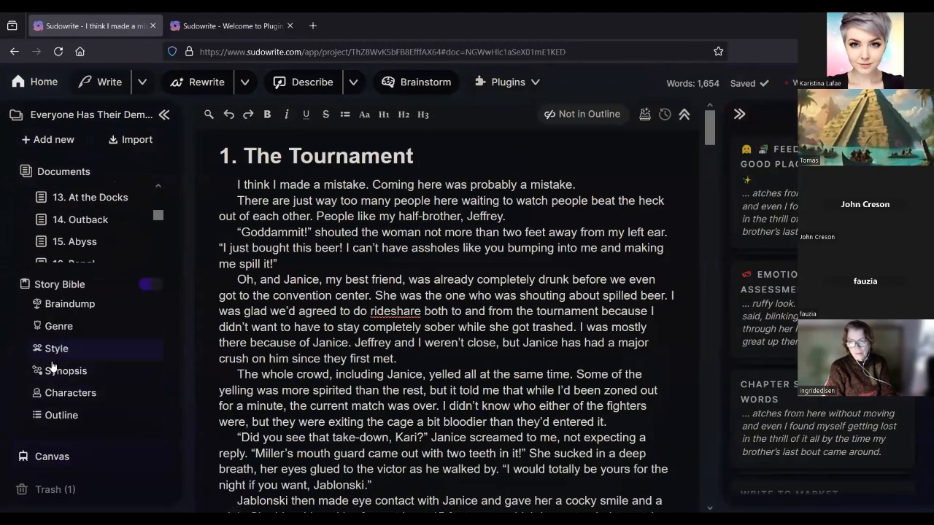
pyautogui.click(62, 394)
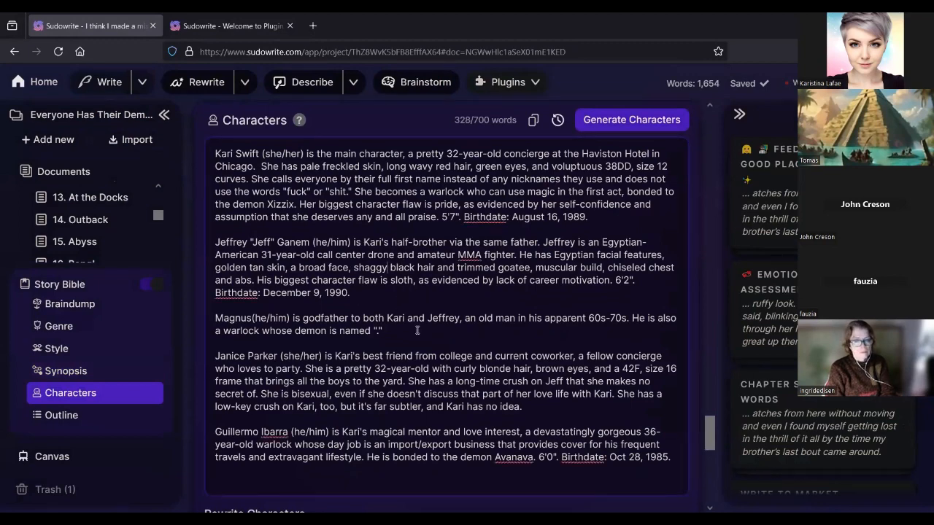
pyautogui.moveTo(543, 406); pyautogui.dragTo(190, 157)
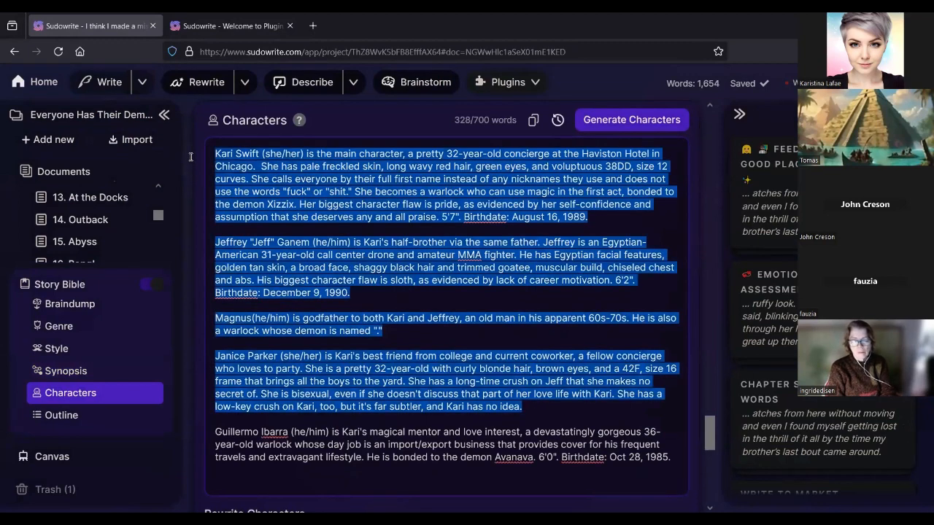
# Step: Return to the plugin form, check the Preceding Text and Braindump fields, and collapse Additional Variables
pyautogui.click(217, 26)
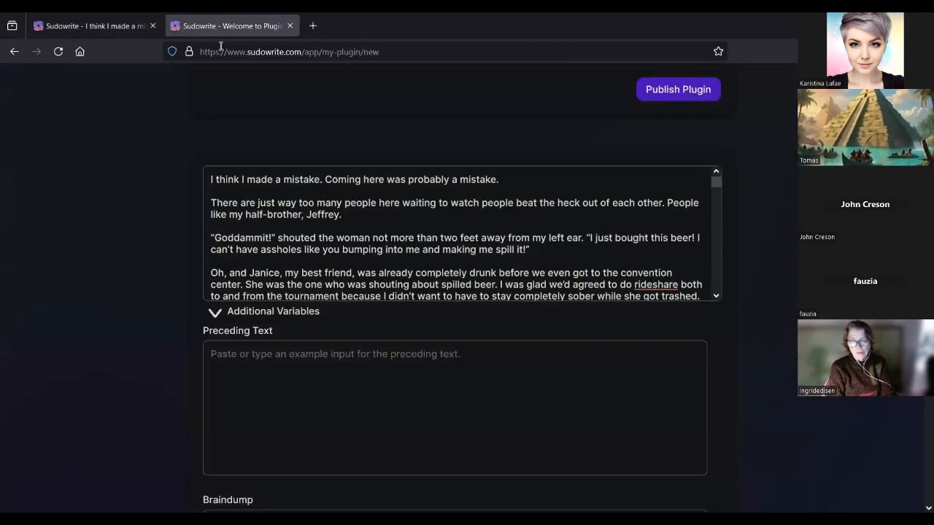
pyautogui.scroll(-2, 267, 355)
pyautogui.click(219, 207)
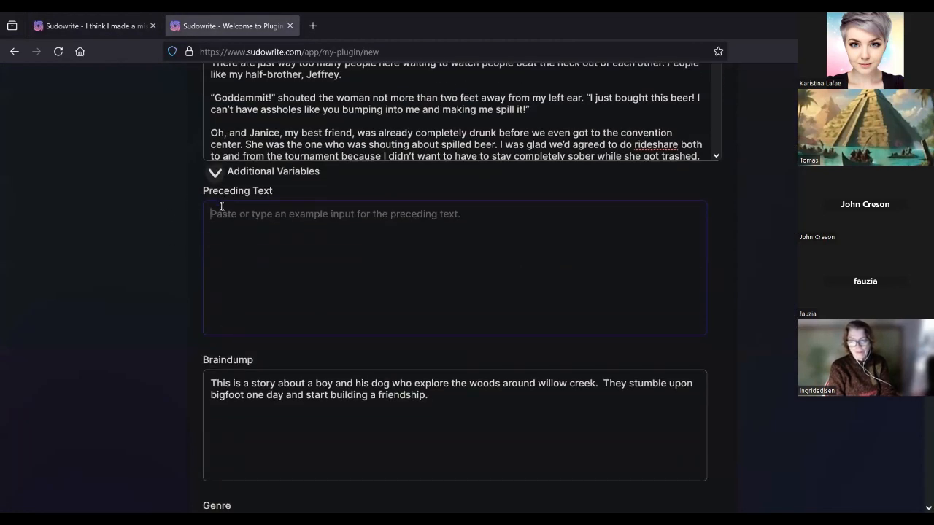
pyautogui.scroll(2, 207, 204)
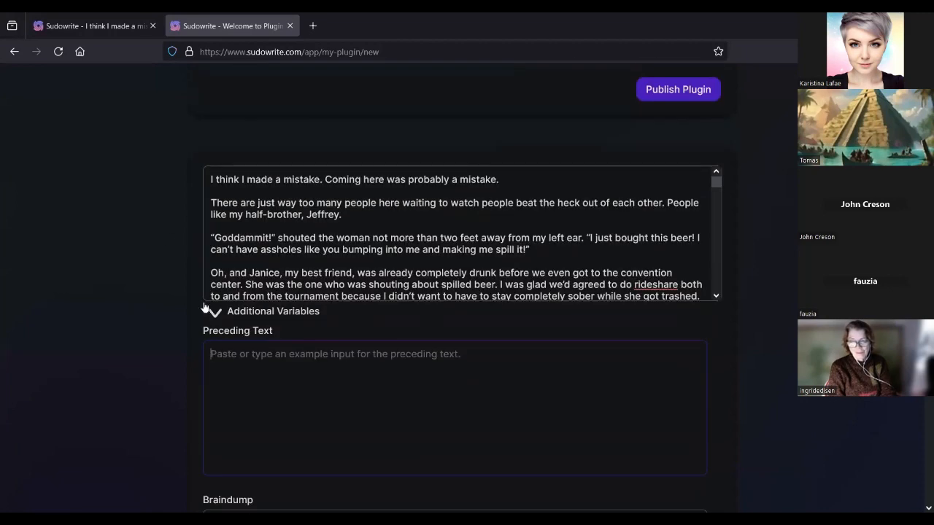
pyautogui.click(219, 312)
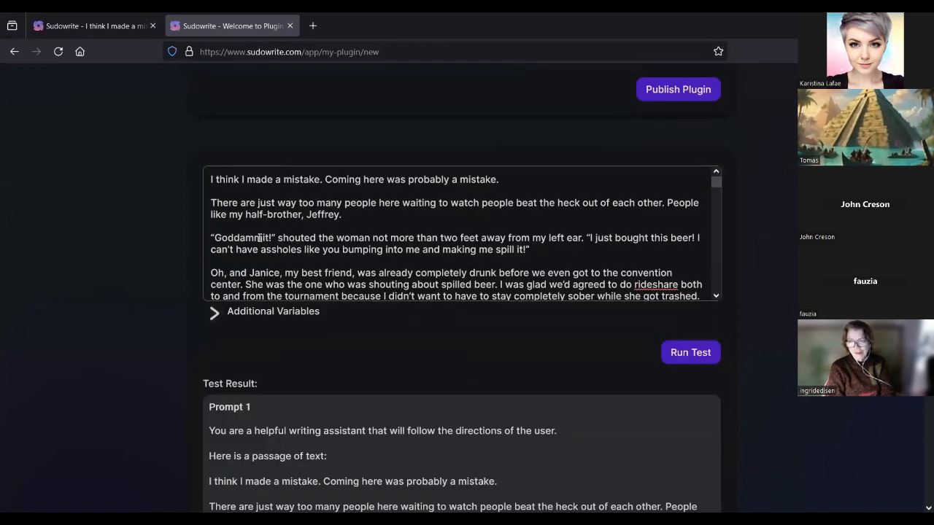
# Step: Expand Additional Variables and replace the sample Characters text with the four character descriptions copied from the Story Bible
pyautogui.click(214, 312)
pyautogui.scroll(3, 148, 310)
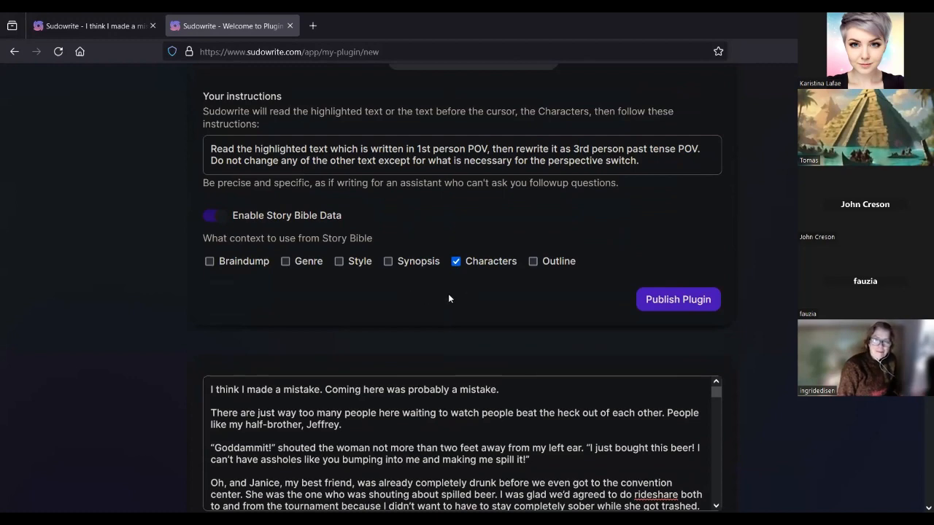
pyautogui.scroll(-7, 448, 293)
pyautogui.scroll(-6, 442, 296)
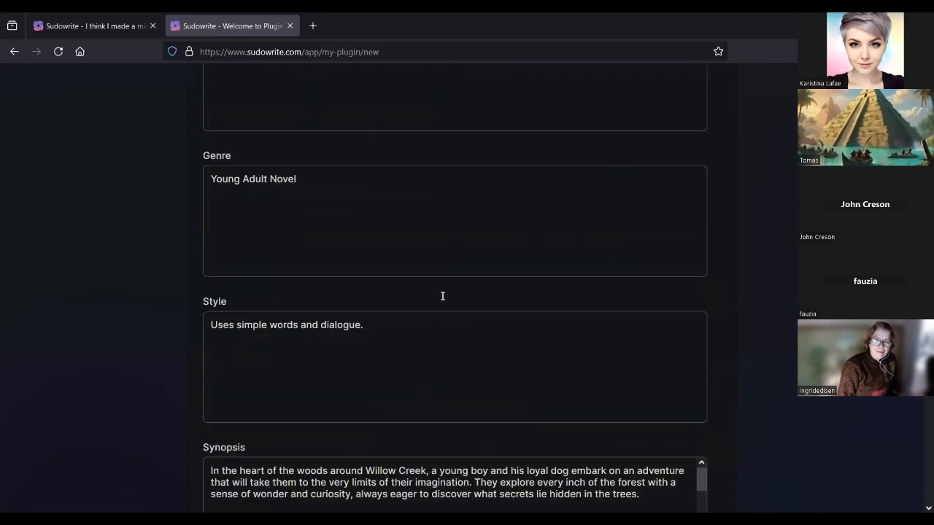
pyautogui.scroll(-2, 430, 293)
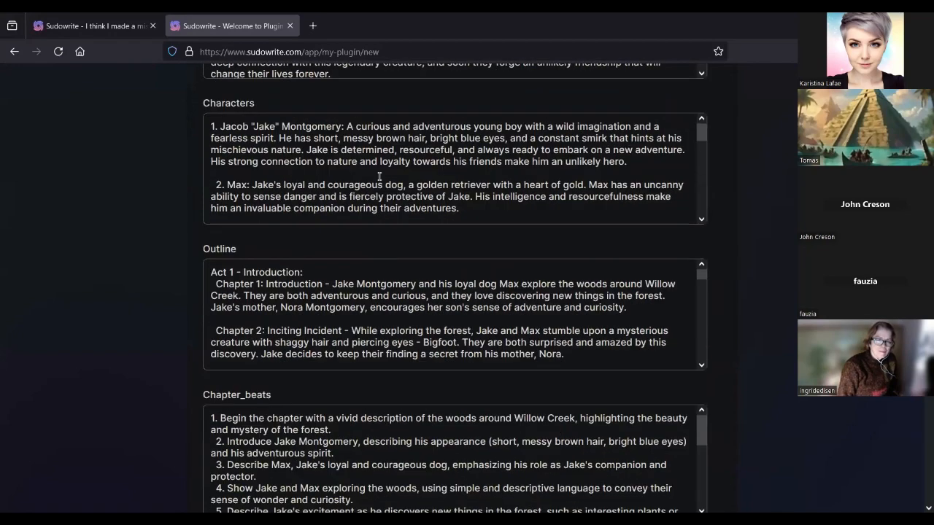
pyautogui.hotkey('ctrl', 'a')
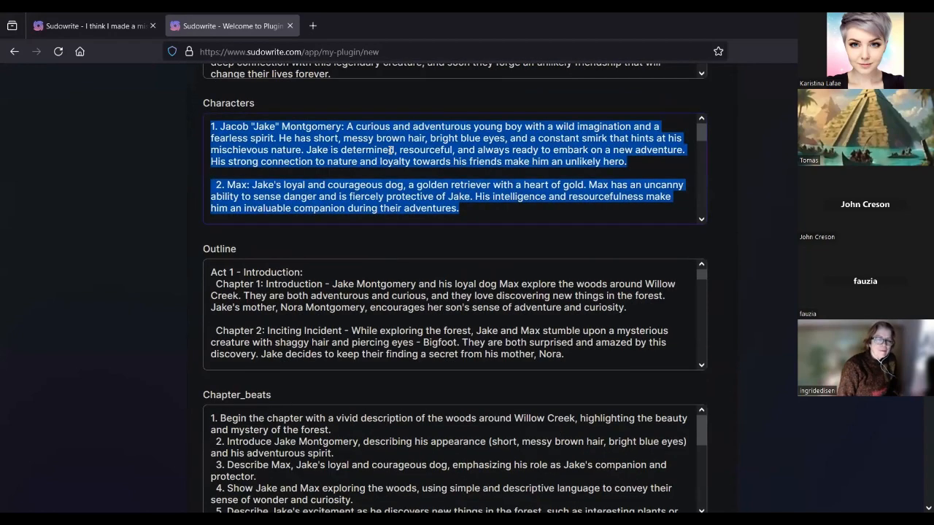
pyautogui.press('Delete')
pyautogui.hotkey('ctrl', 'v')
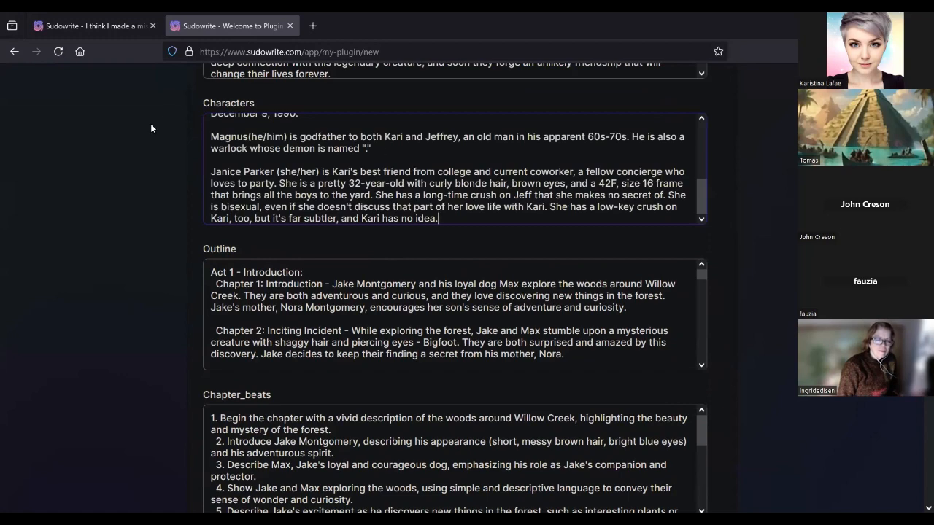
# Step: Delete the godfather's description from the Characters field, leaving a blank line between the half-brother's and best friend's entries
pyautogui.tripleClick(391, 147)
pyautogui.press('Delete')
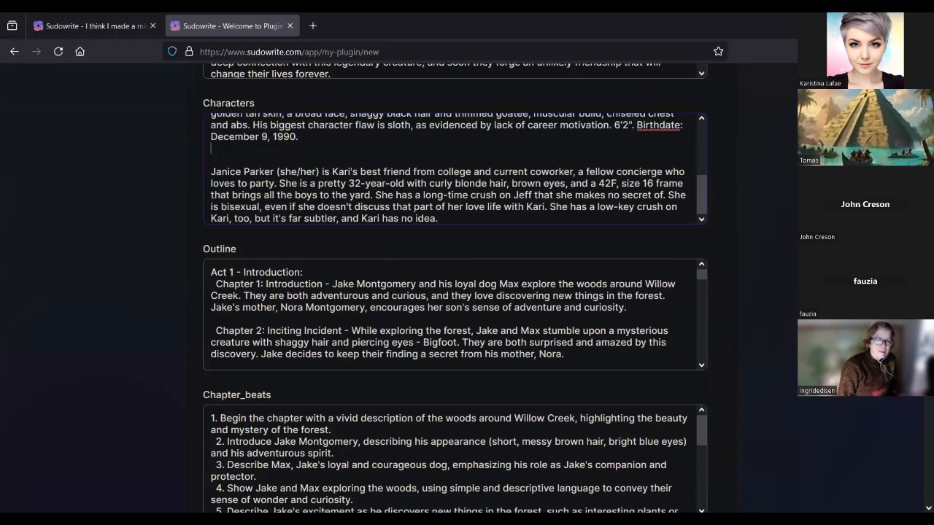
pyautogui.scroll(5, 325, 173)
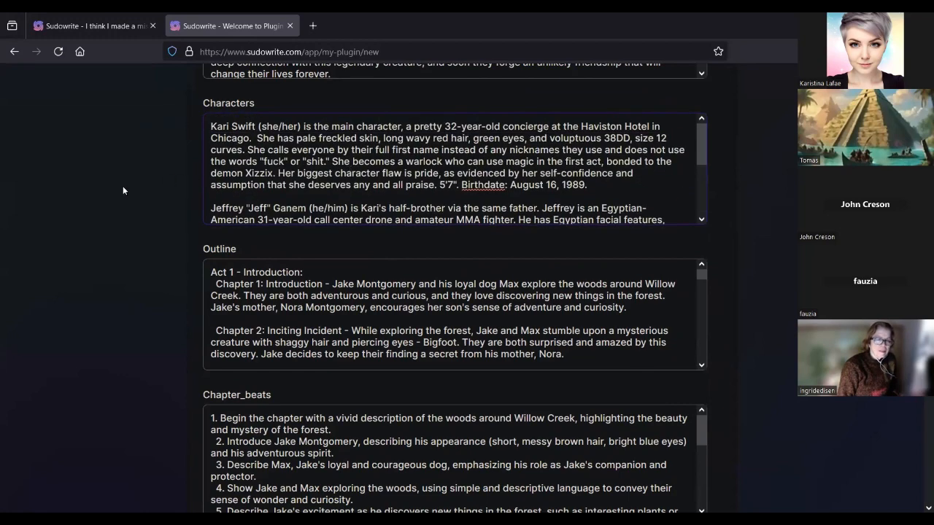
pyautogui.scroll(12, 123, 190)
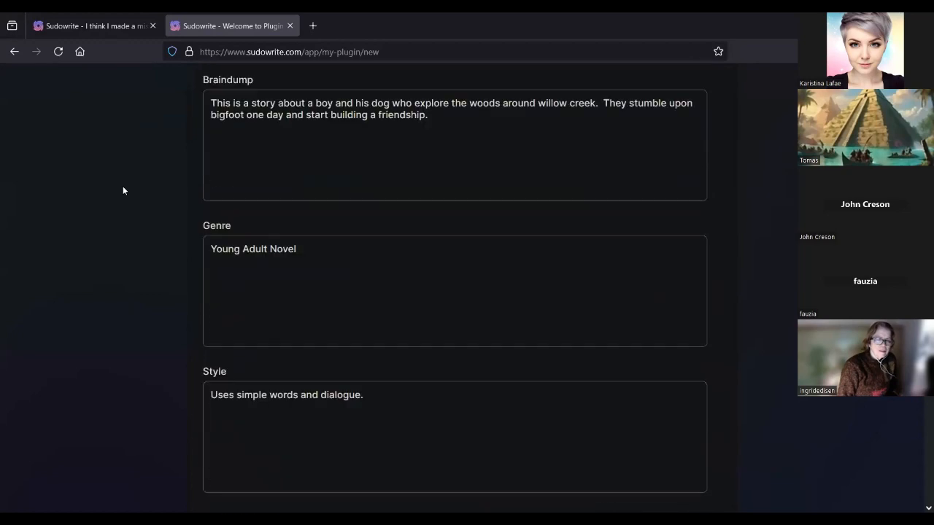
pyautogui.scroll(5, 123, 189)
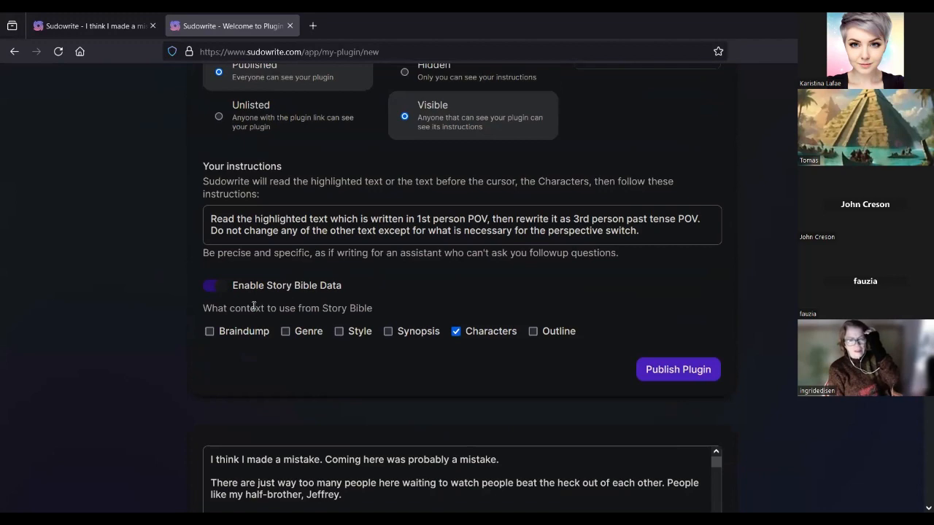
# Step: Switch to the "Everyone Has Their Dem..." project, deselect the character text, and check the Story Bible's Style and Synopsis
pyautogui.click(60, 16)
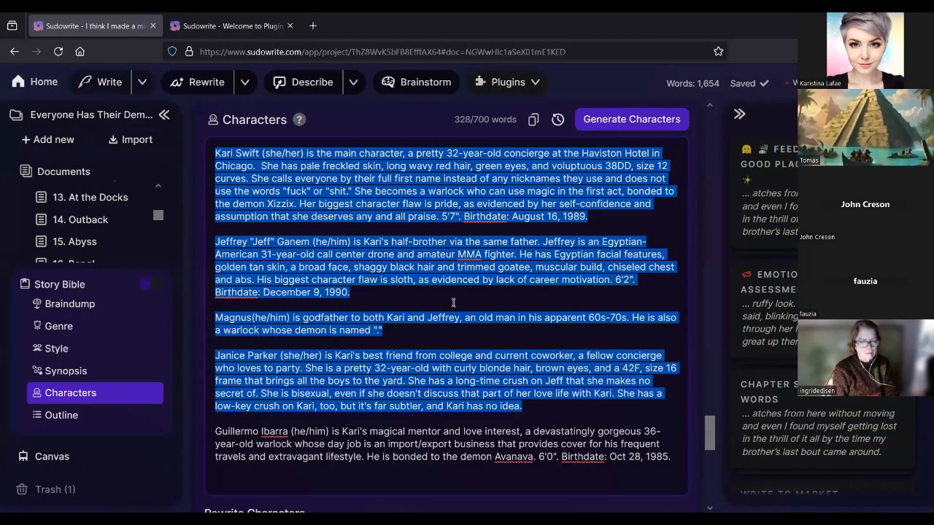
pyautogui.click(336, 212)
pyautogui.scroll(5, 351, 316)
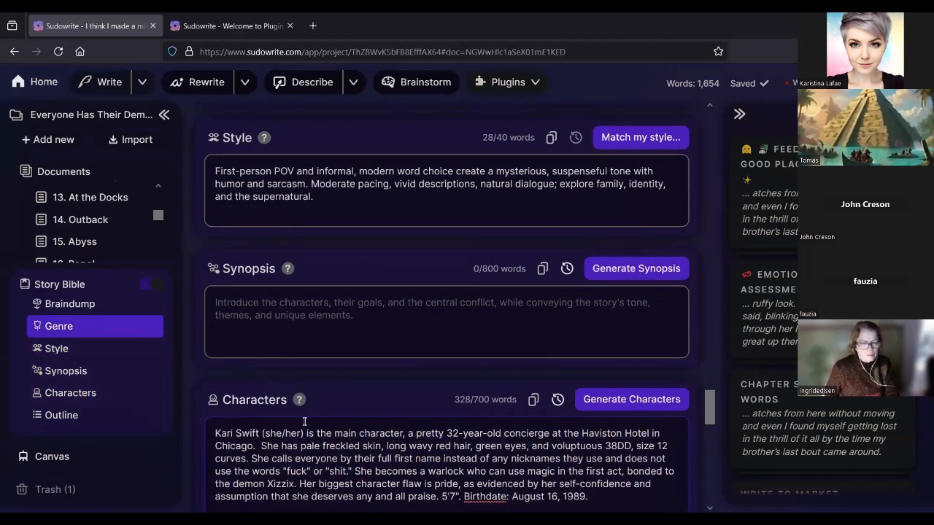
# Step: Return to the plugin form and review the test passage and the Additional Variables from Preceding Text to Outline
pyautogui.click(209, 25)
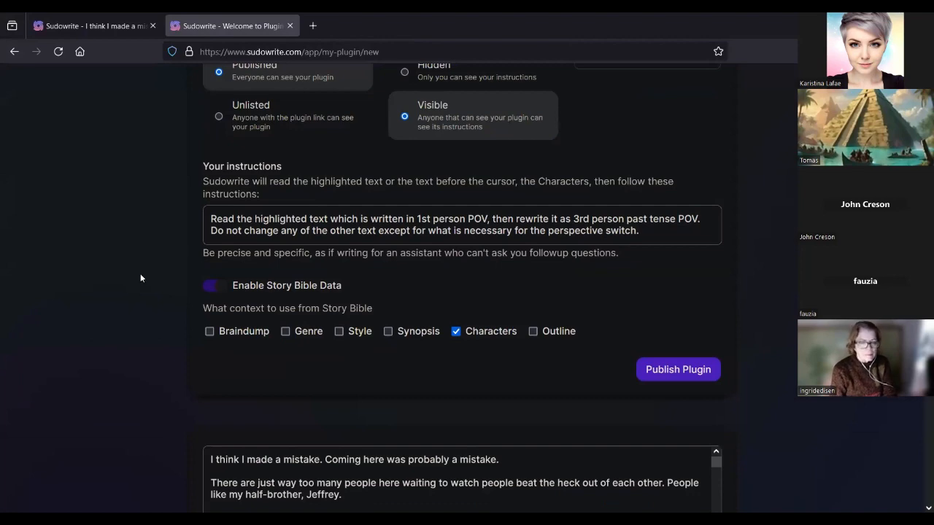
pyautogui.scroll(-3, 129, 336)
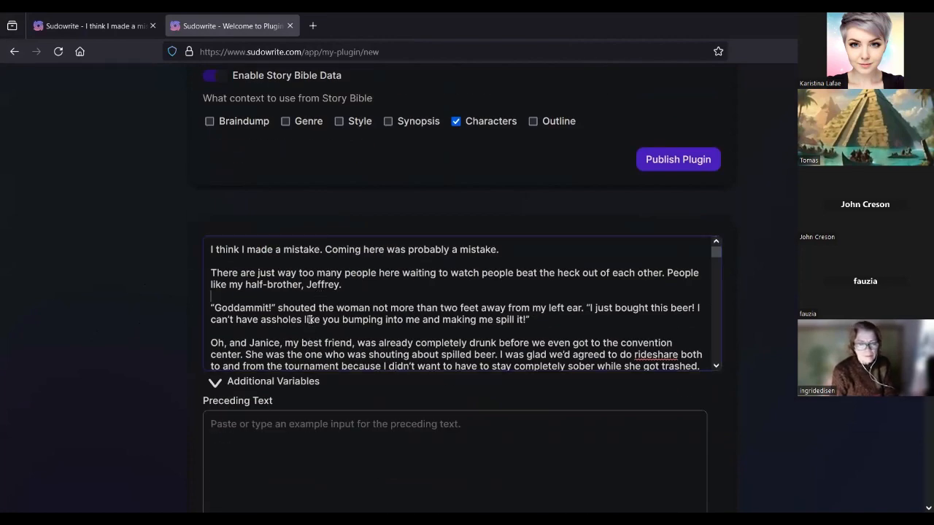
pyautogui.scroll(-2, 173, 302)
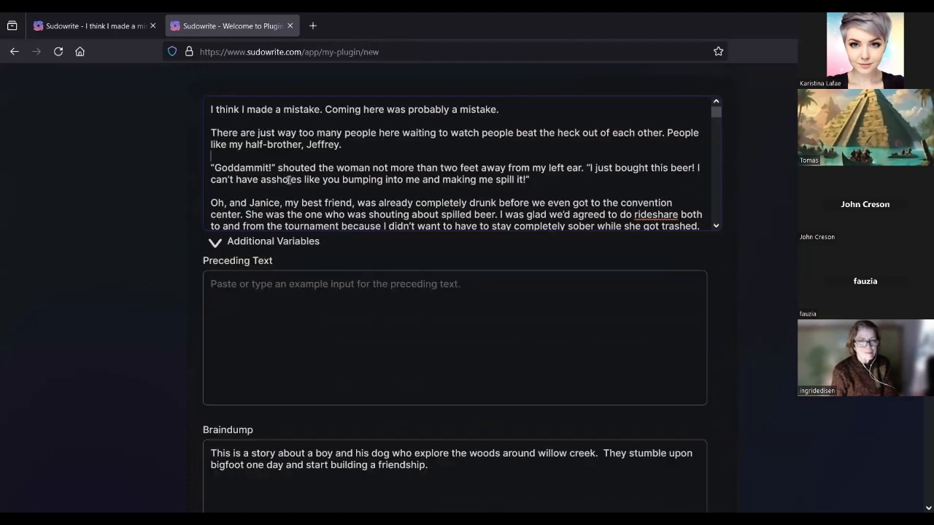
pyautogui.scroll(-2, 260, 340)
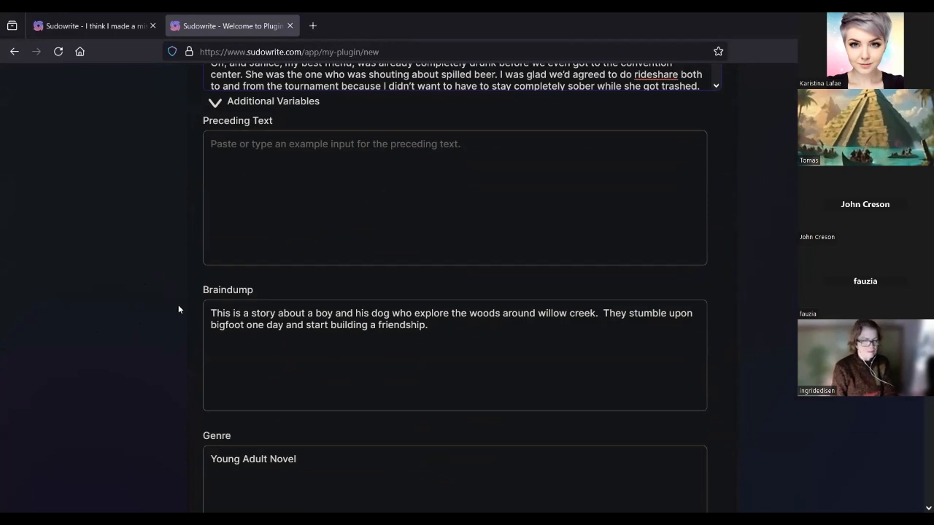
pyautogui.scroll(-2, 178, 304)
pyautogui.scroll(-3, 175, 309)
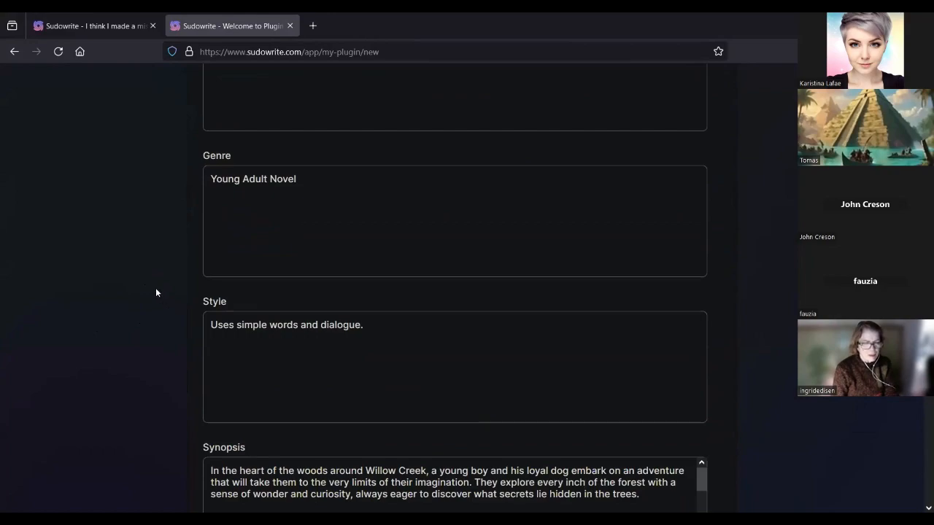
pyautogui.scroll(-3, 285, 301)
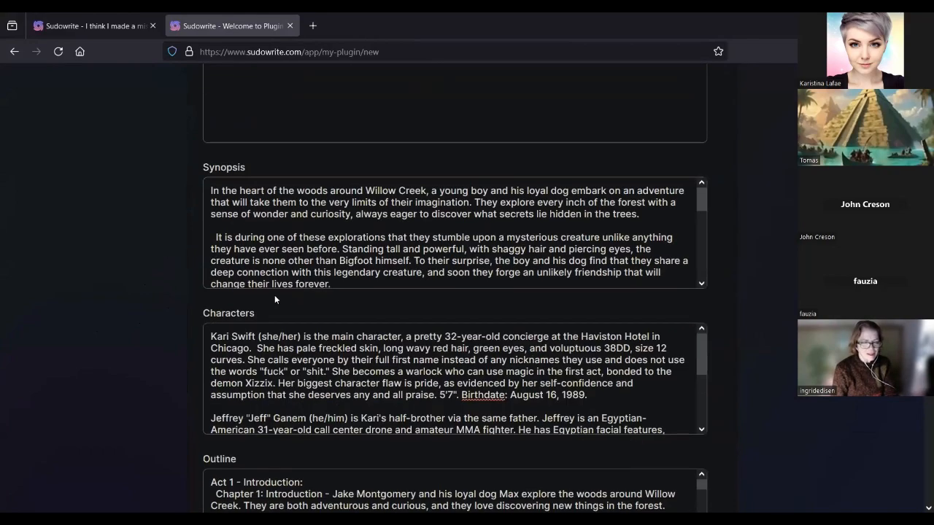
pyautogui.scroll(-4, 103, 242)
pyautogui.scroll(3, 104, 240)
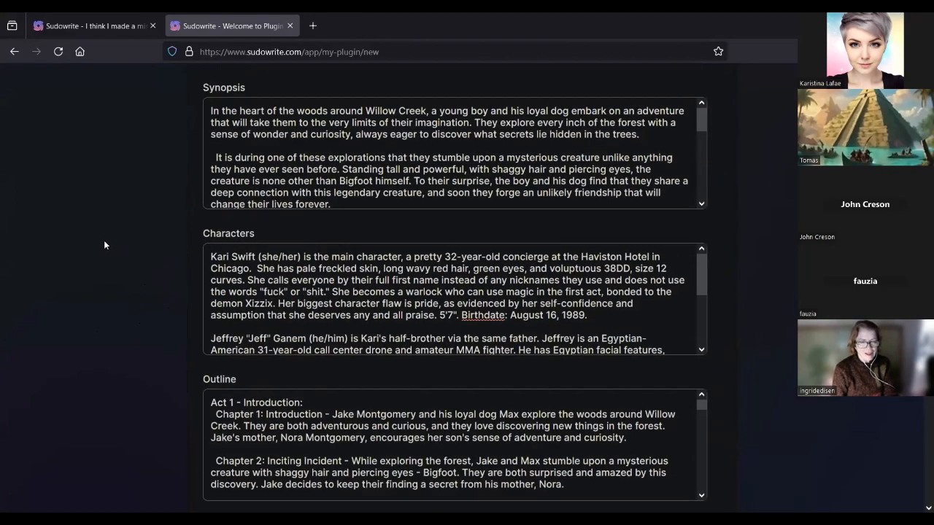
pyautogui.click(277, 278)
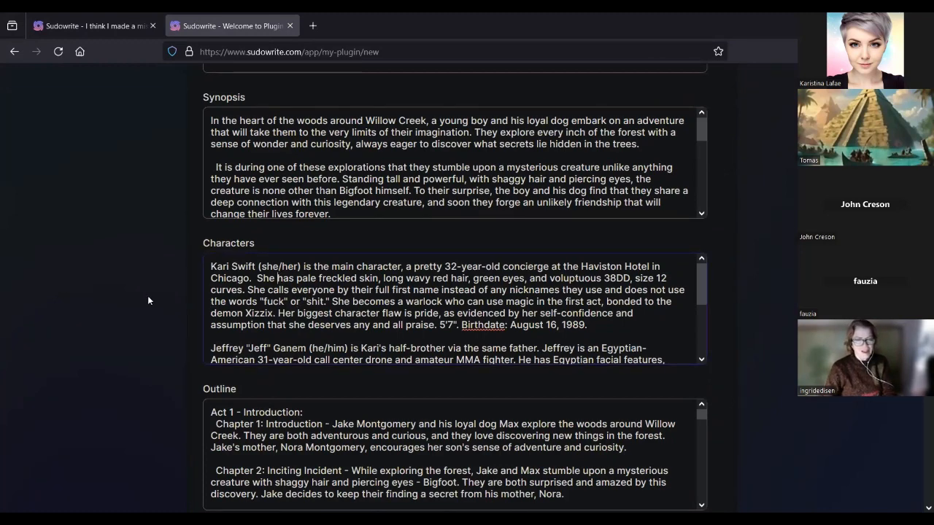
# Step: Append "Please refer to the Characters list to know who the main character is." to the plugin instructions
pyautogui.scroll(7, 147, 294)
pyautogui.scroll(10, 147, 295)
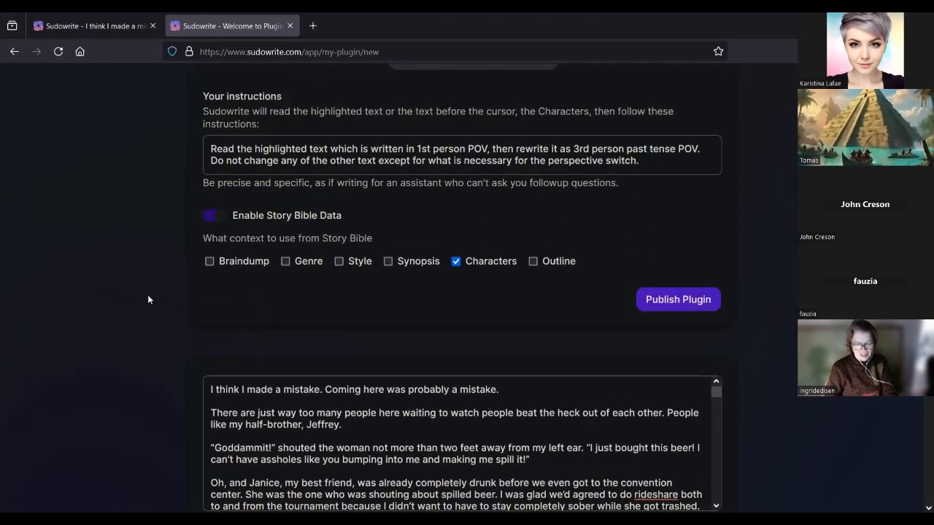
pyautogui.click(653, 300)
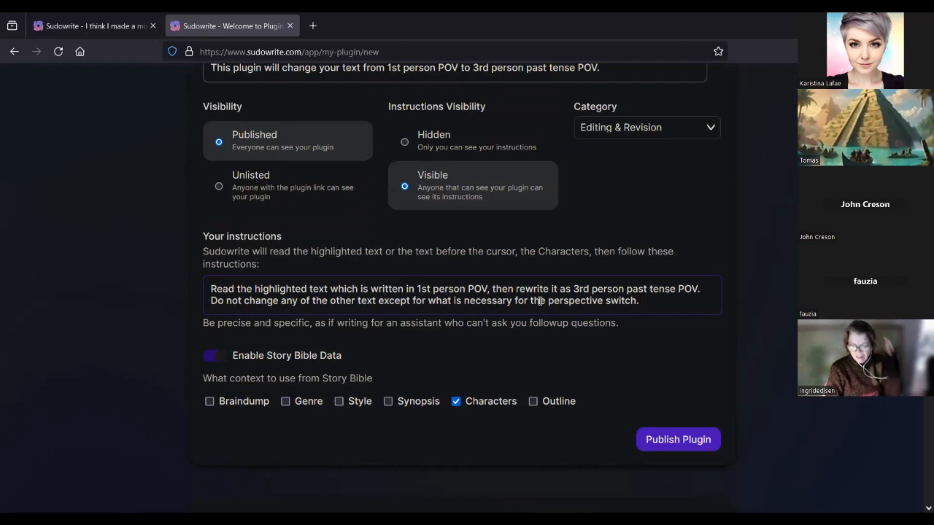
pyautogui.write('P')
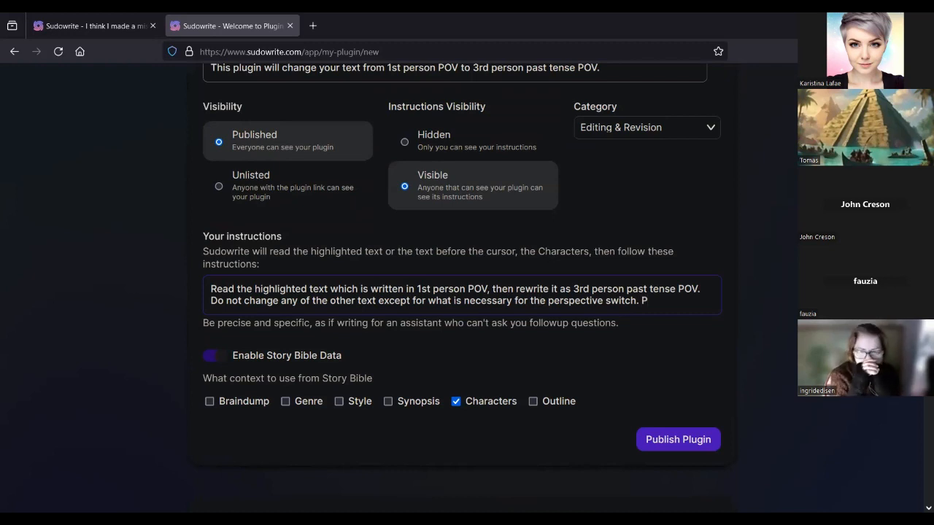
pyautogui.write('lease')
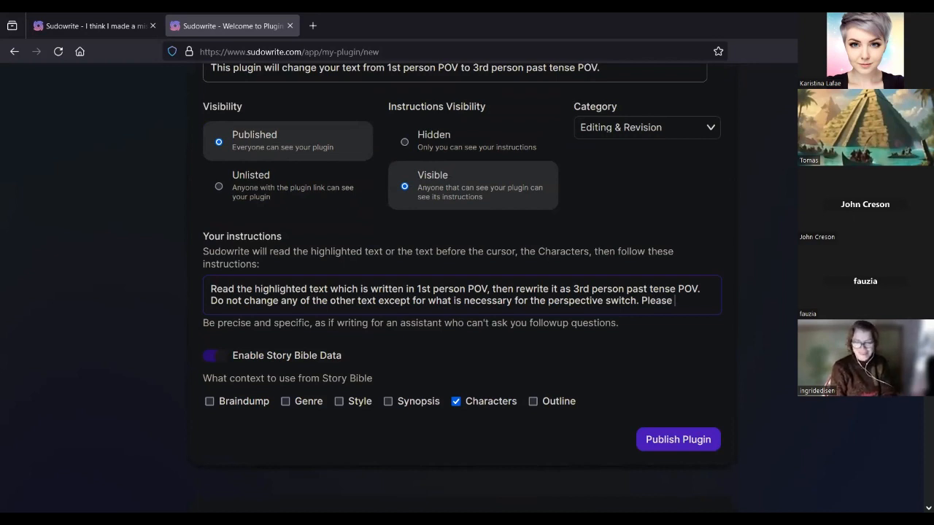
pyautogui.write('re')
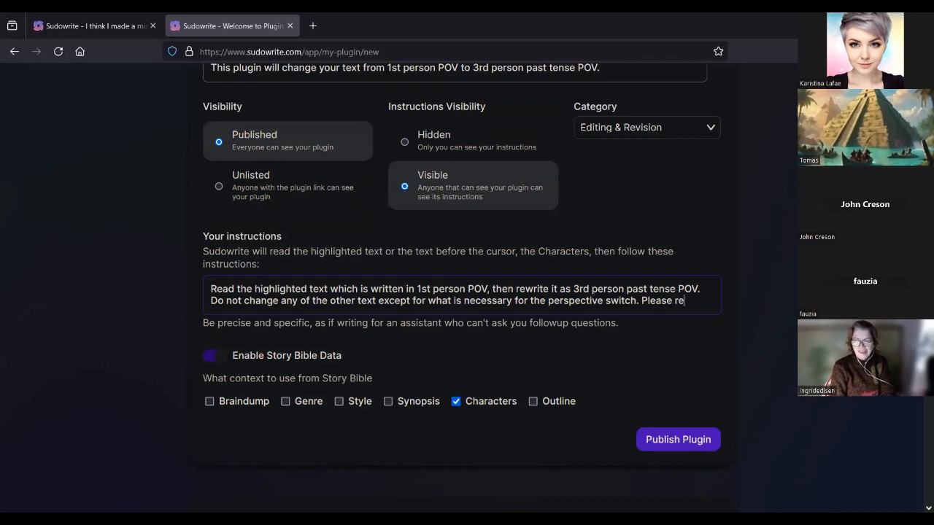
pyautogui.write('fer to te')
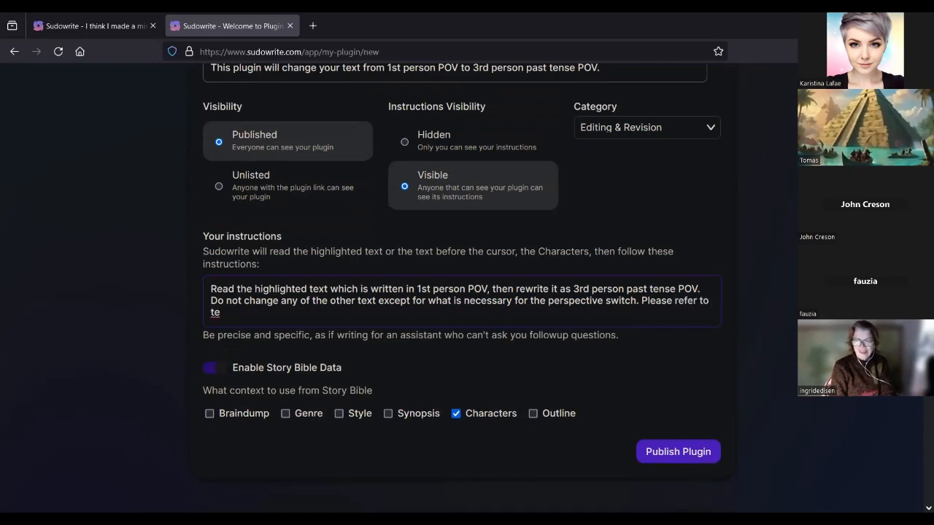
pyautogui.press('BackSpace')
pyautogui.write('he C')
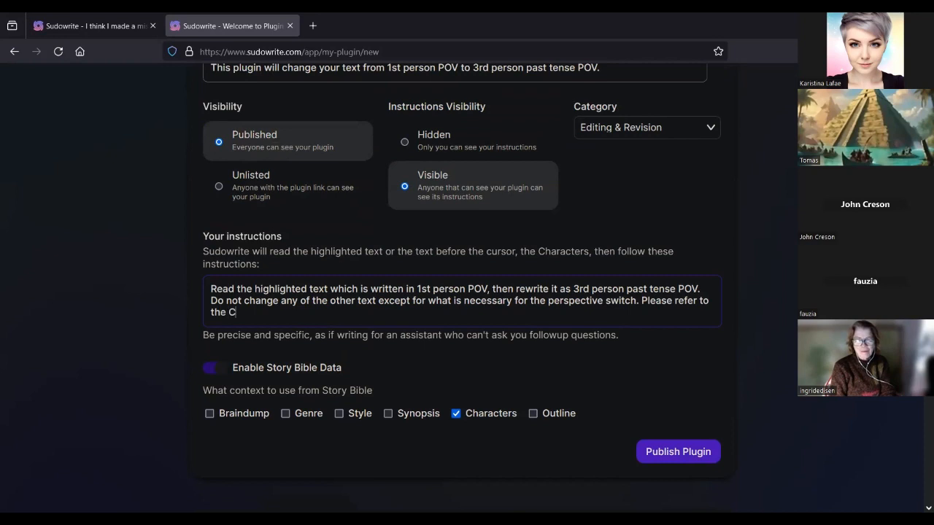
pyautogui.write('haracters box')
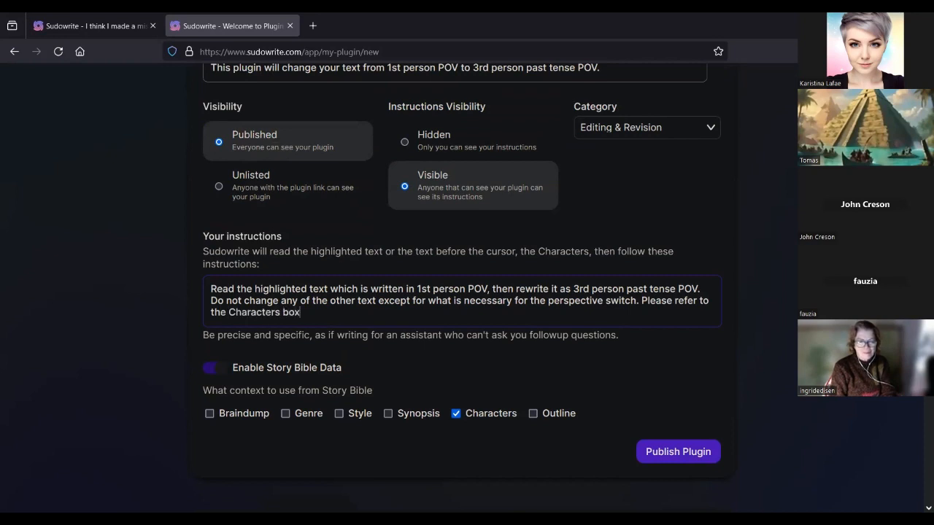
pyautogui.press('BackSpace')
pyautogui.press('BackSpace')
pyautogui.press('BackSpace')
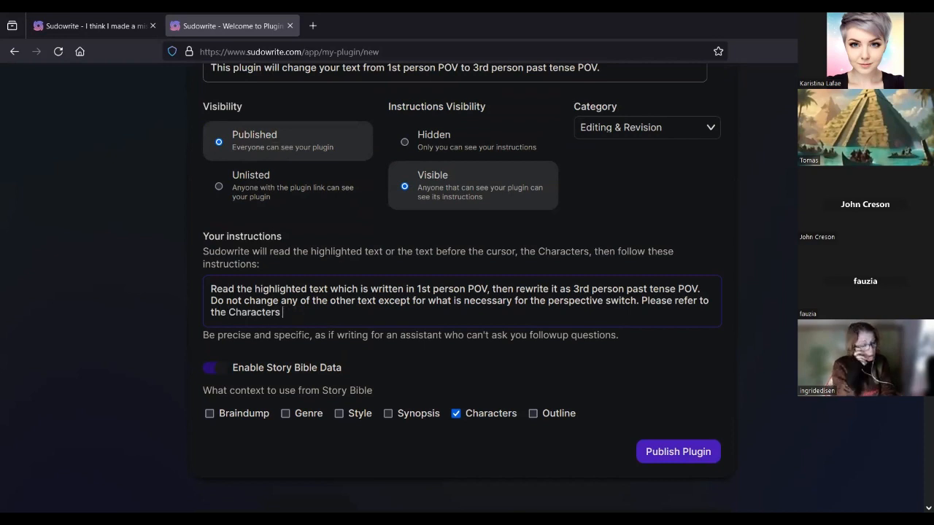
pyautogui.write('list')
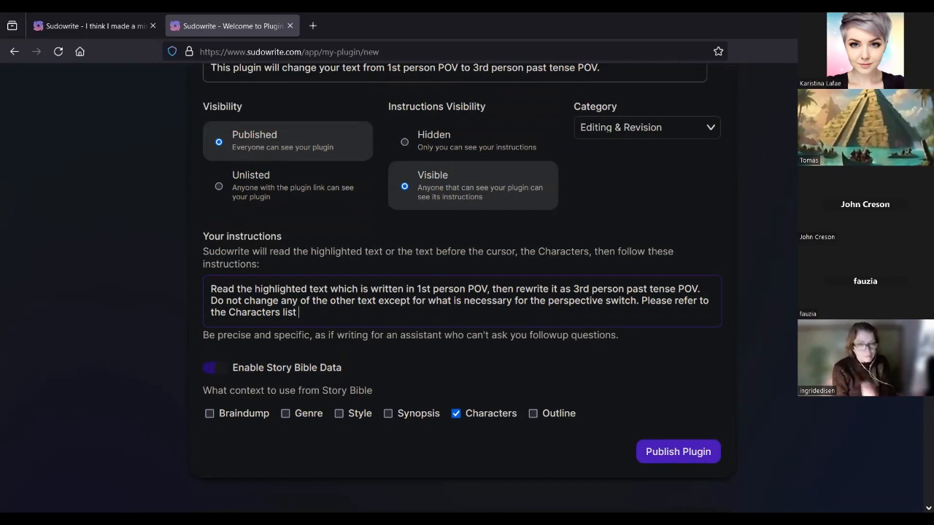
pyautogui.write(' to know')
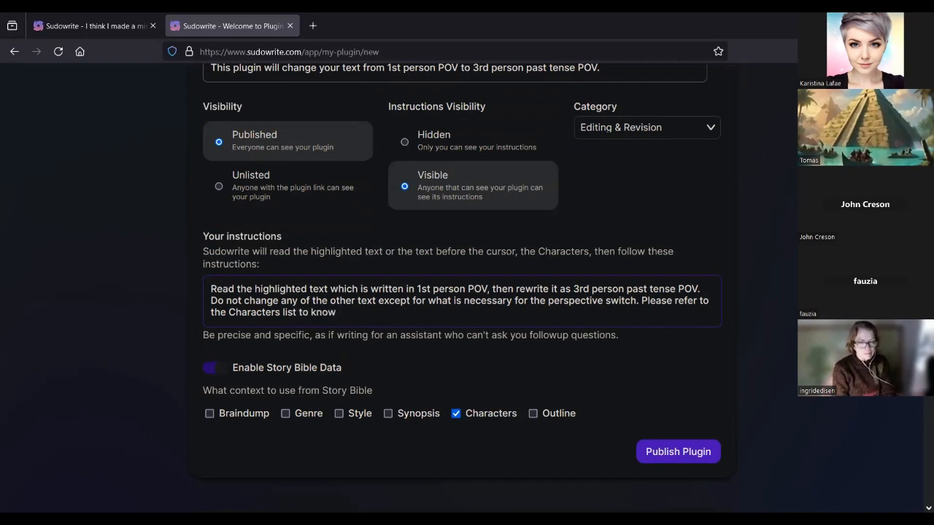
pyautogui.write(' who the')
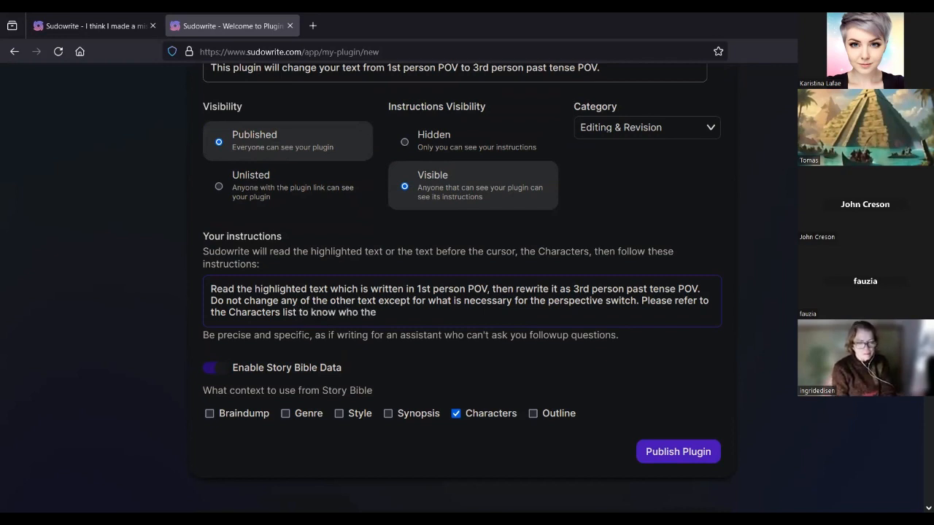
pyautogui.write(' main character')
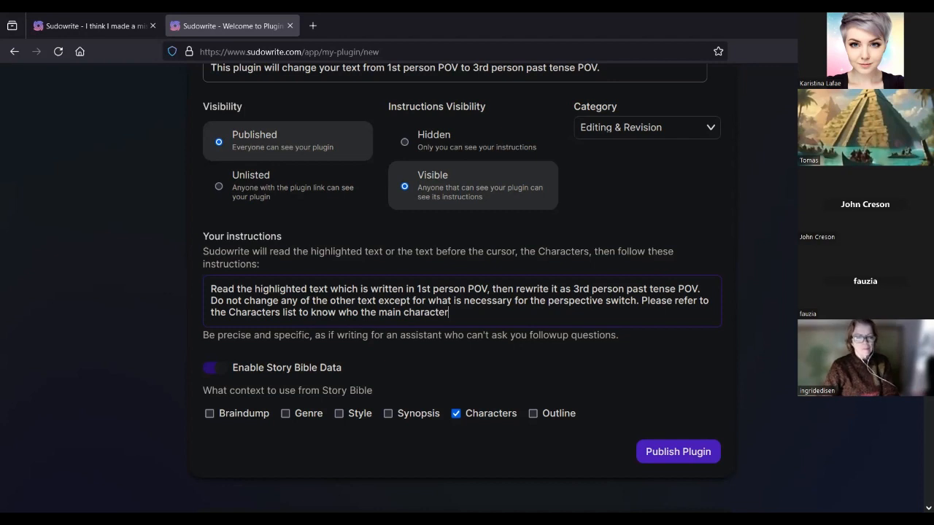
pyautogui.write('is.')
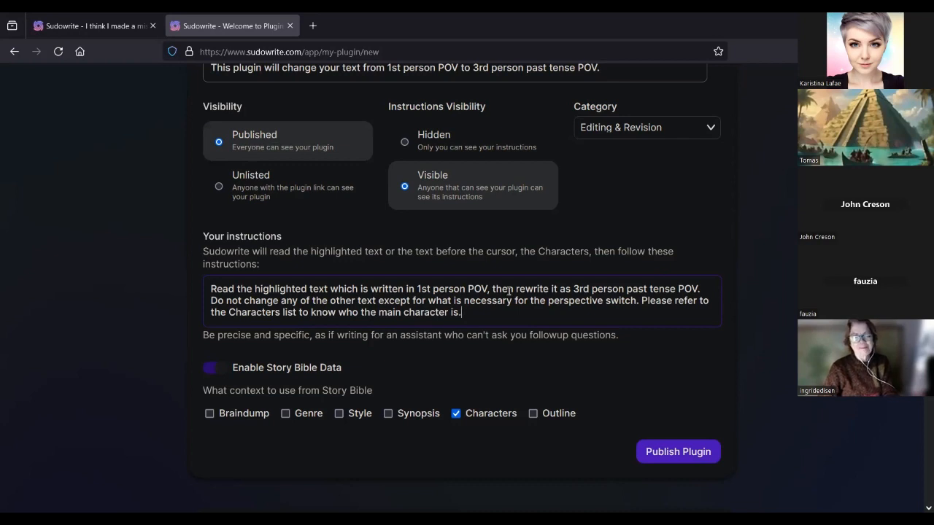
# Step: Run the plugin test on the sample passage with the updated instructions and Characters context
pyautogui.scroll(-1, 526, 316)
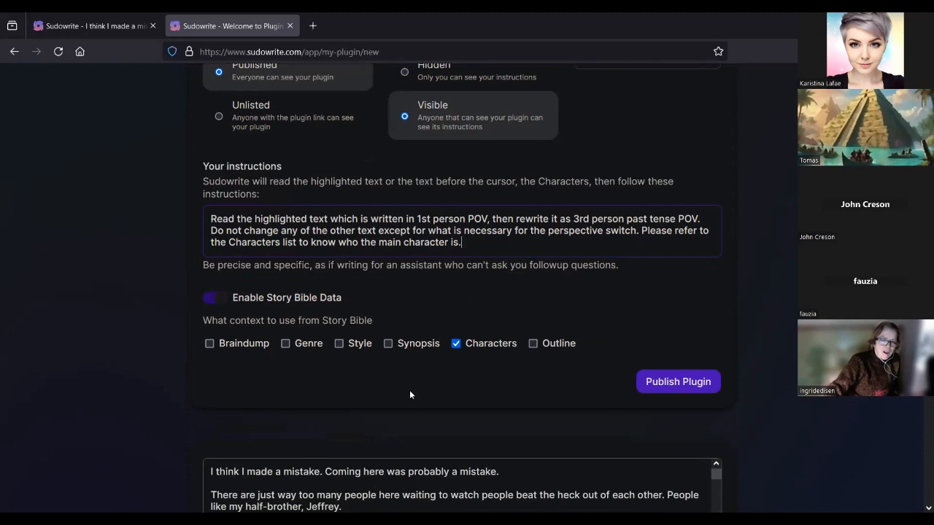
pyautogui.scroll(-5, 151, 357)
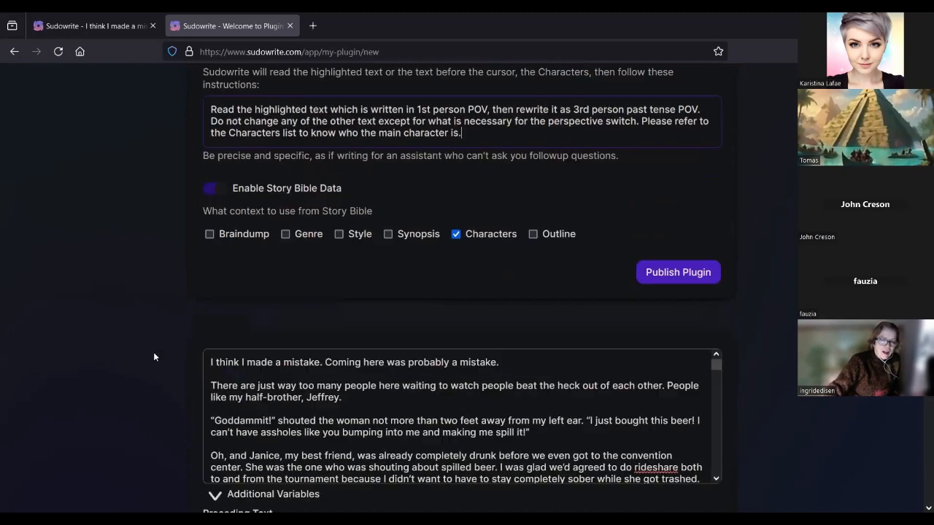
pyautogui.scroll(3, 145, 355)
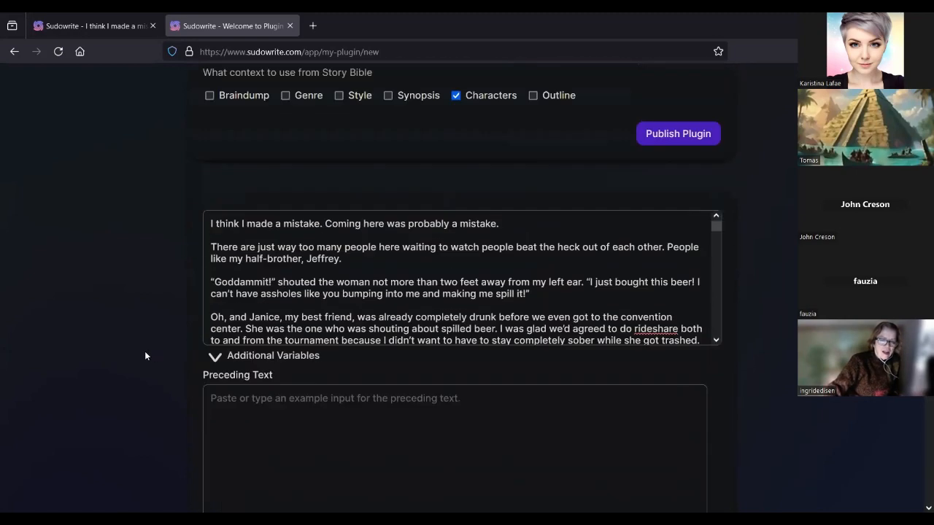
pyautogui.scroll(-4, 146, 356)
pyautogui.scroll(-15, 144, 356)
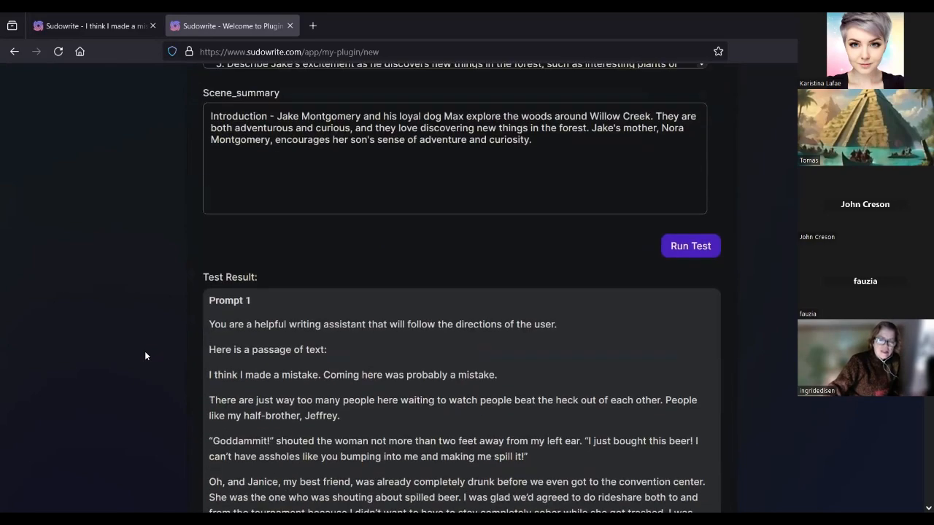
pyautogui.scroll(2, 144, 353)
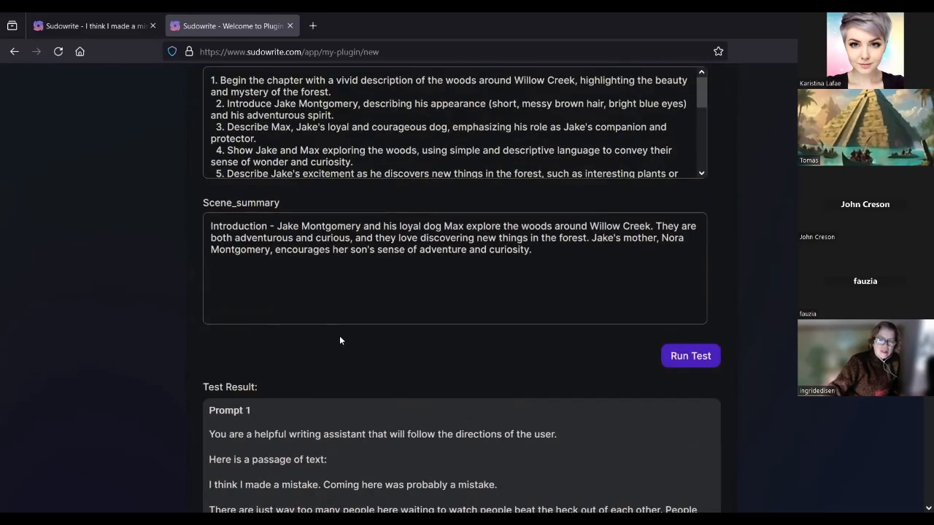
pyautogui.click(690, 356)
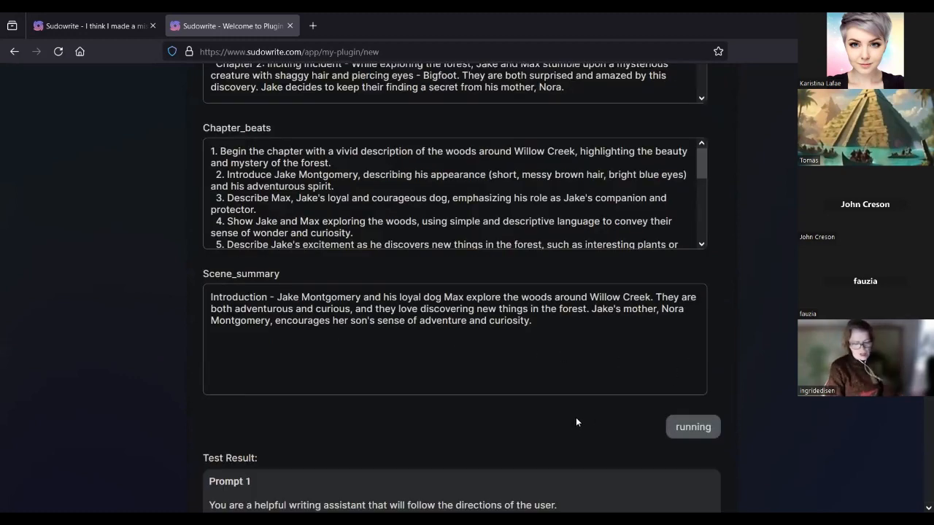
# Step: Review Prompt 1 in the test result, highlighting the line "Here are the characters of the story:" and checking the character descriptions and instructions beneath it
pyautogui.scroll(-3, 577, 418)
pyautogui.scroll(-3, 575, 418)
pyautogui.scroll(1, 576, 415)
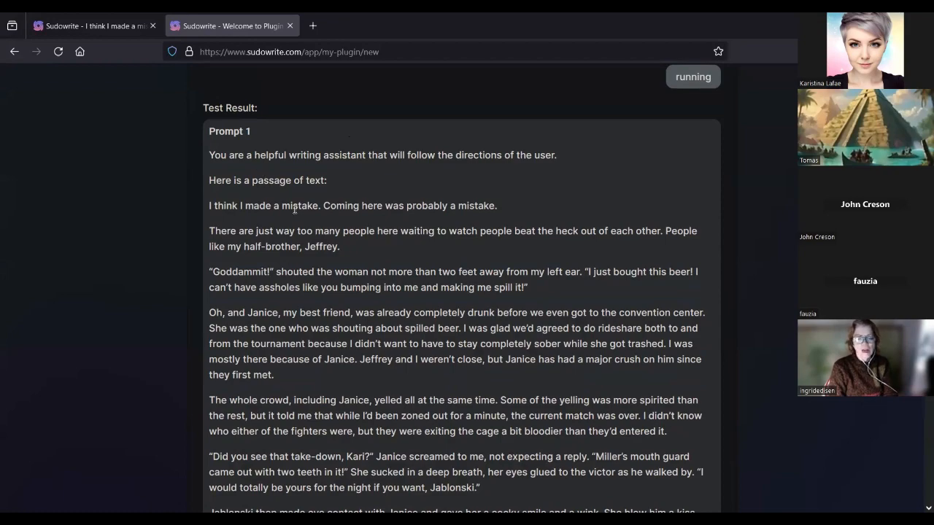
pyautogui.scroll(-12, 329, 308)
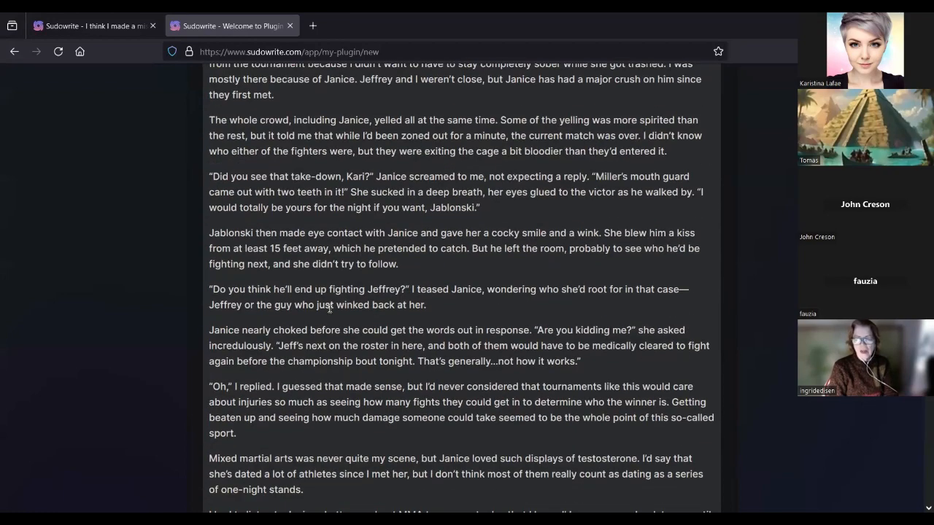
pyautogui.scroll(-10, 328, 308)
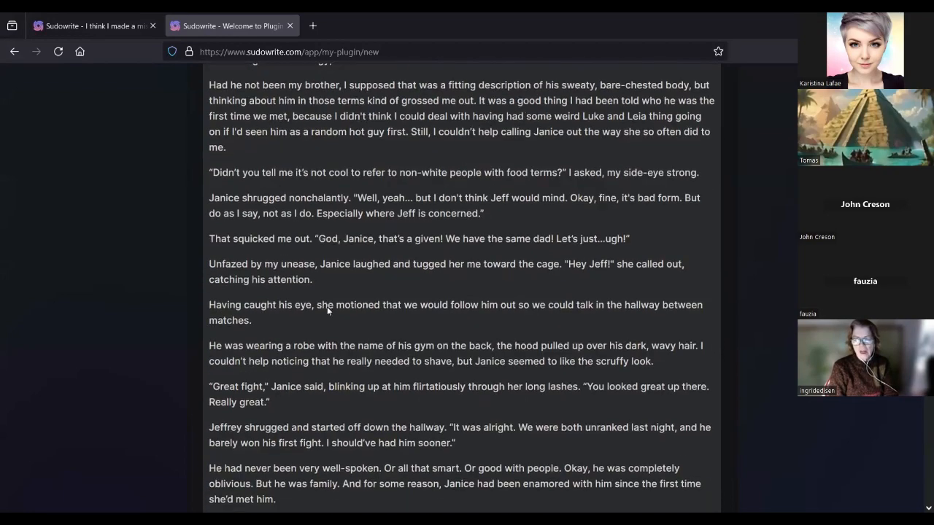
pyautogui.scroll(3, 328, 308)
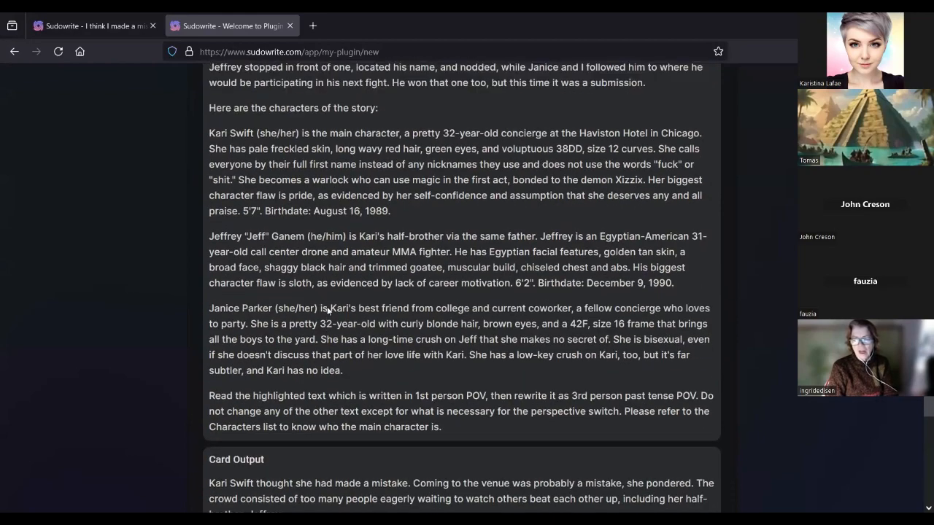
pyautogui.tripleClick(277, 299)
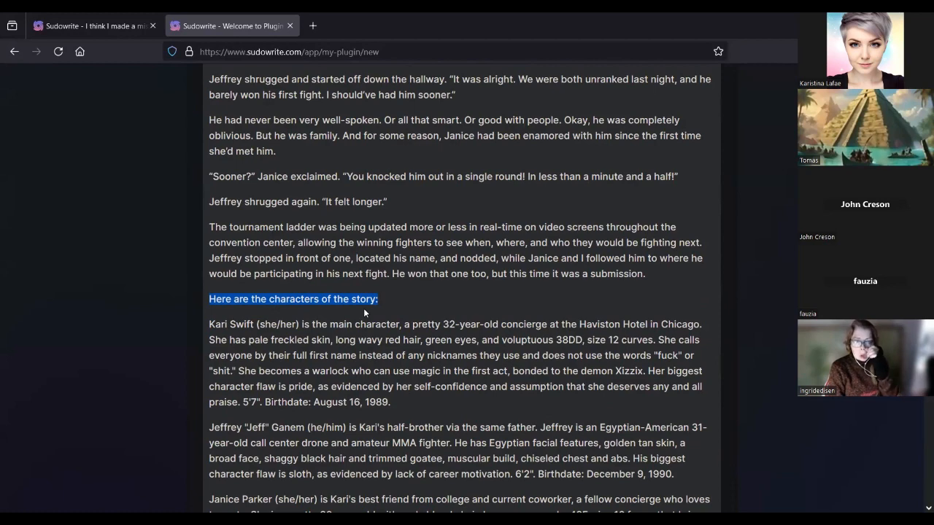
pyautogui.scroll(-5, 363, 313)
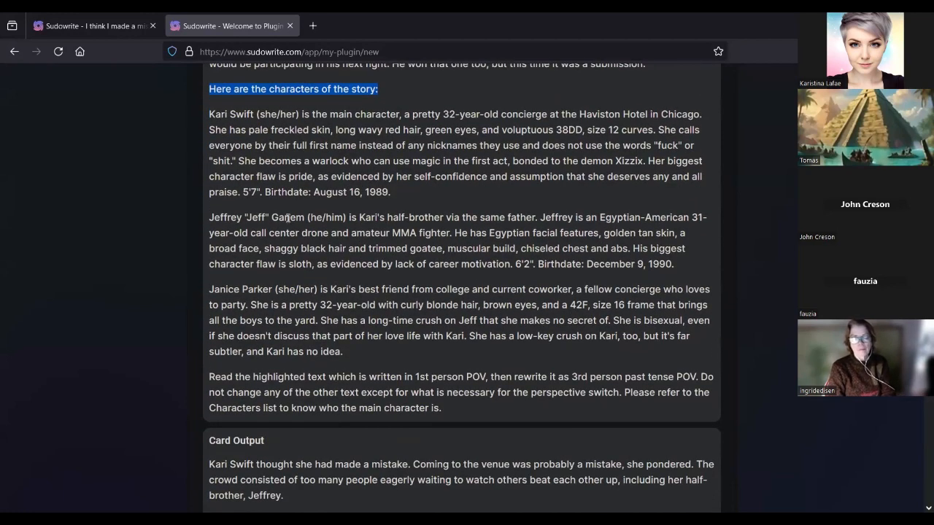
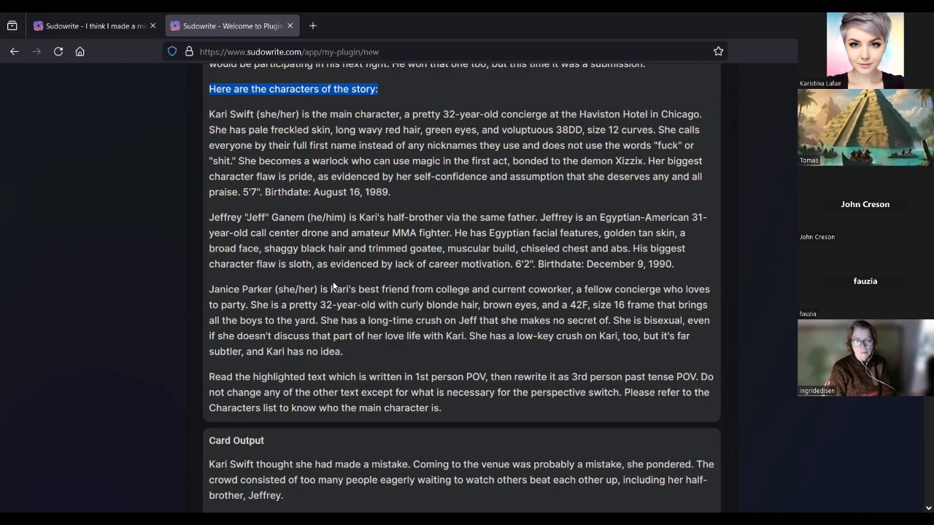
# Step: Read the Card Output through to its end, then return to its opening to check the third-person past tense rewrite against the instructions
pyautogui.scroll(-5, 332, 285)
pyautogui.scroll(1, 332, 281)
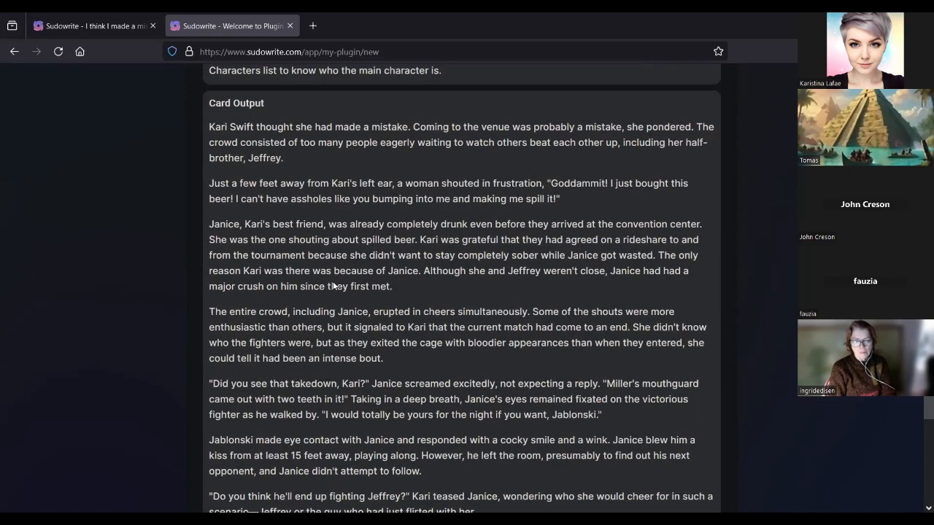
pyautogui.scroll(-1, 333, 281)
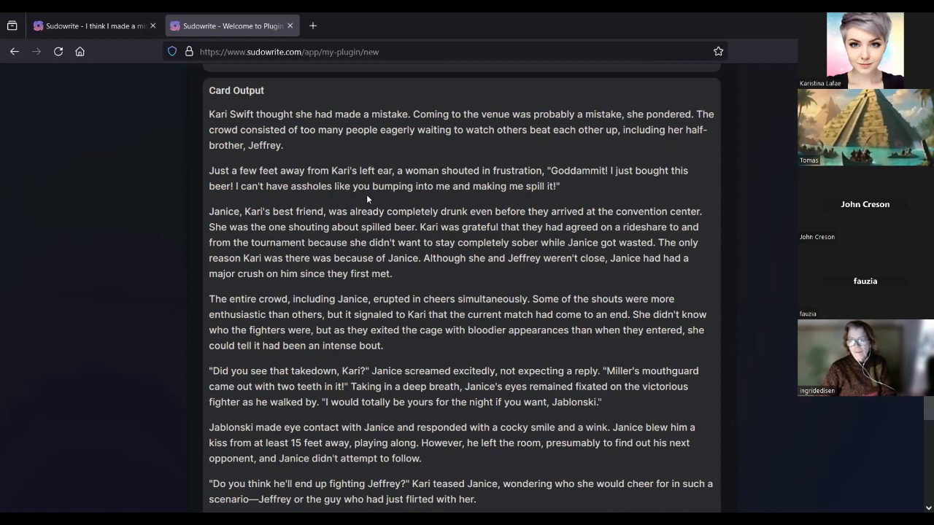
pyautogui.scroll(-5, 369, 191)
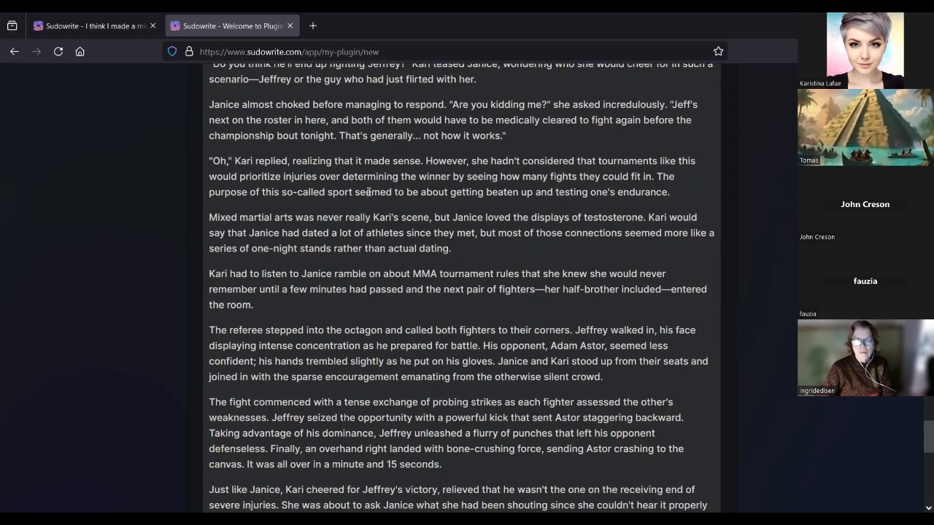
pyautogui.scroll(-2, 369, 191)
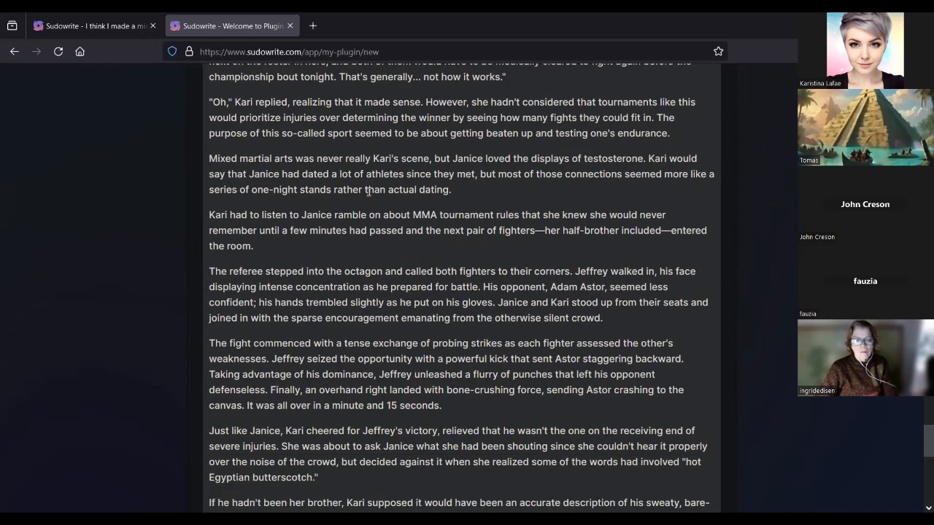
pyautogui.scroll(-3, 369, 191)
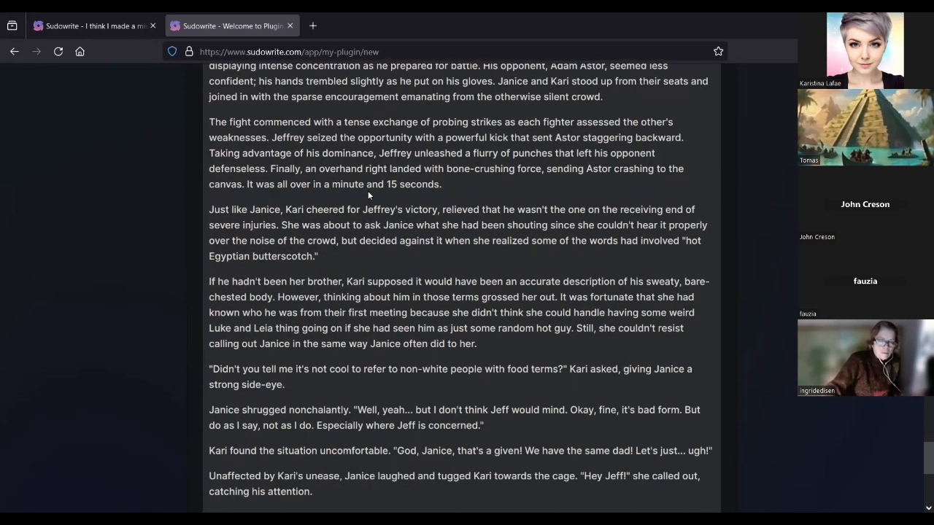
pyautogui.scroll(-1, 368, 192)
pyautogui.scroll(-1, 369, 193)
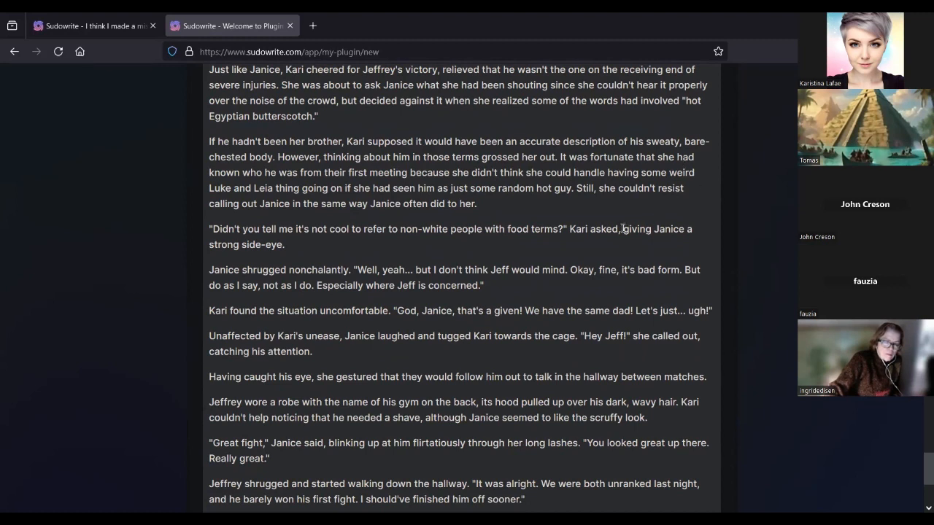
pyautogui.scroll(-5, 622, 228)
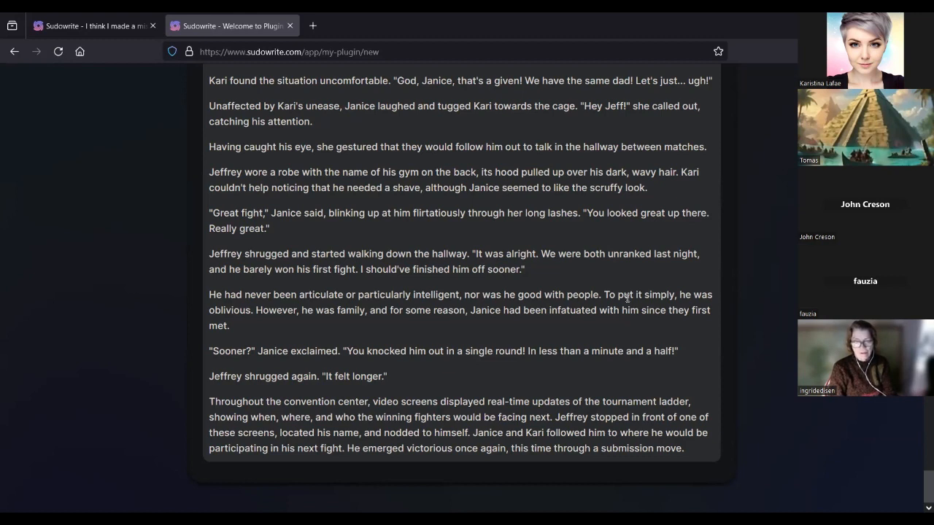
pyautogui.scroll(2, 599, 284)
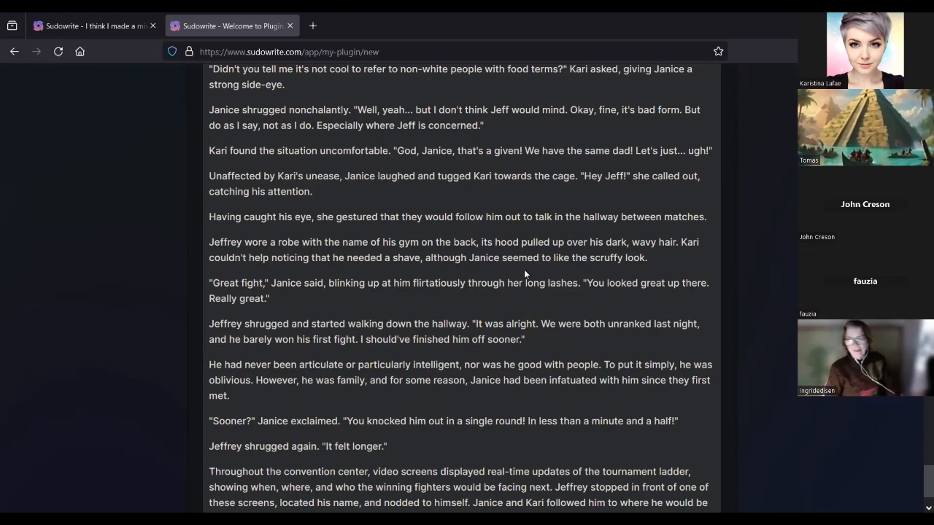
pyautogui.scroll(4, 524, 271)
pyautogui.scroll(8, 524, 273)
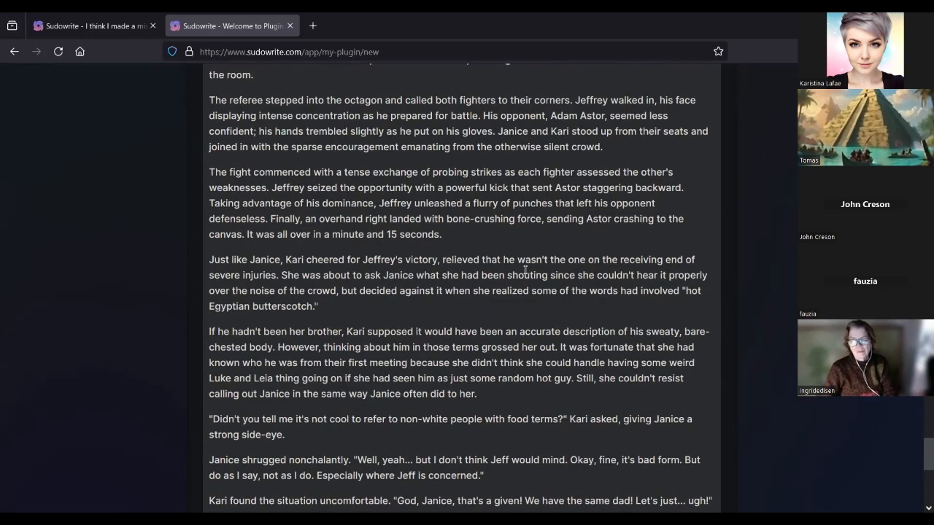
pyautogui.scroll(6, 524, 270)
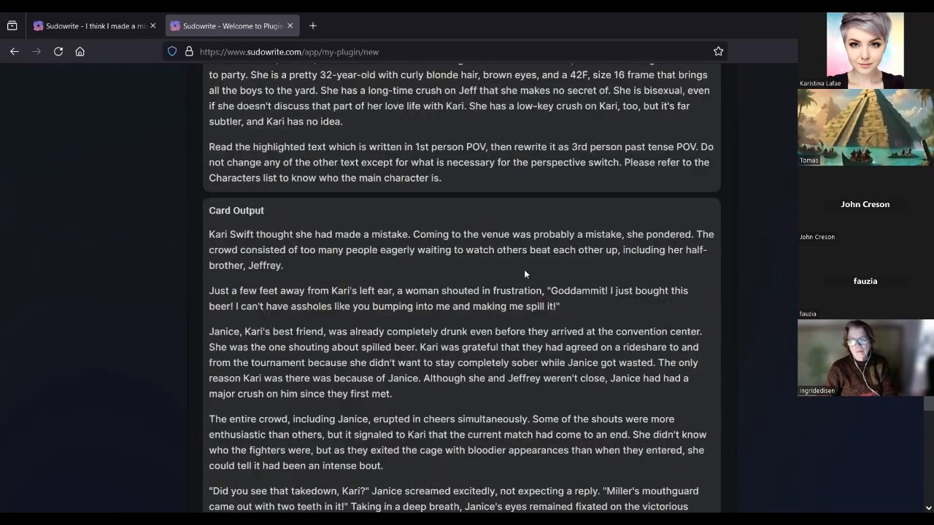
pyautogui.scroll(-1, 525, 273)
pyautogui.scroll(-1, 526, 274)
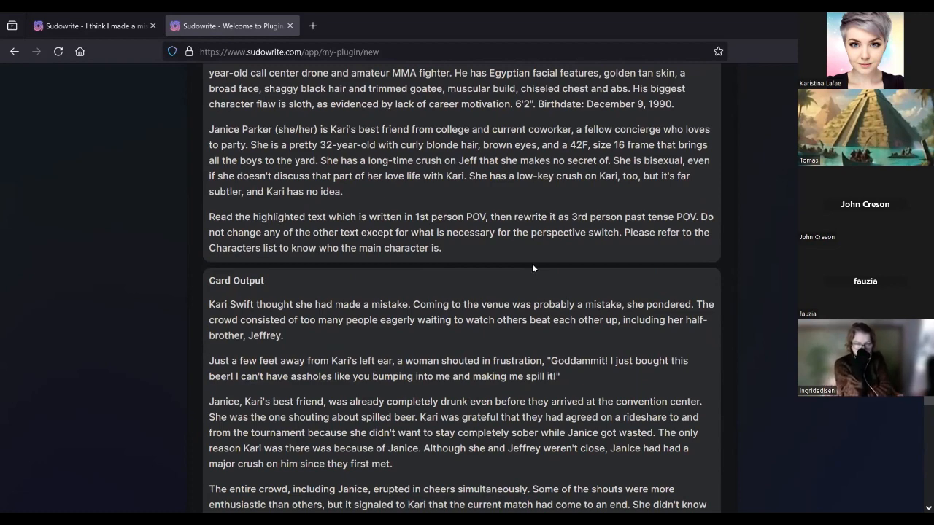
# Step: Return to the Create Plugin form and review the name, description, visibility, category, instructions, Story Bible context and test passage
pyautogui.scroll(12, 532, 268)
pyautogui.scroll(10, 532, 266)
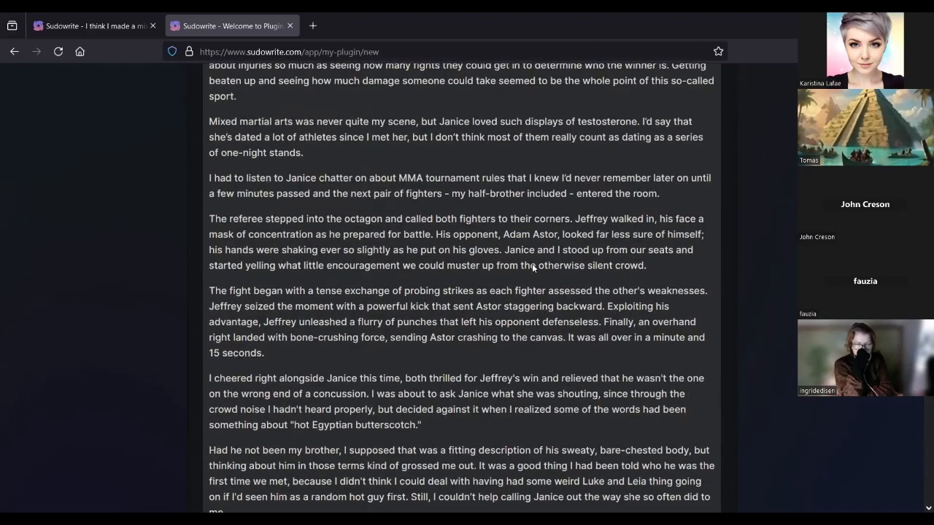
pyautogui.scroll(15, 532, 267)
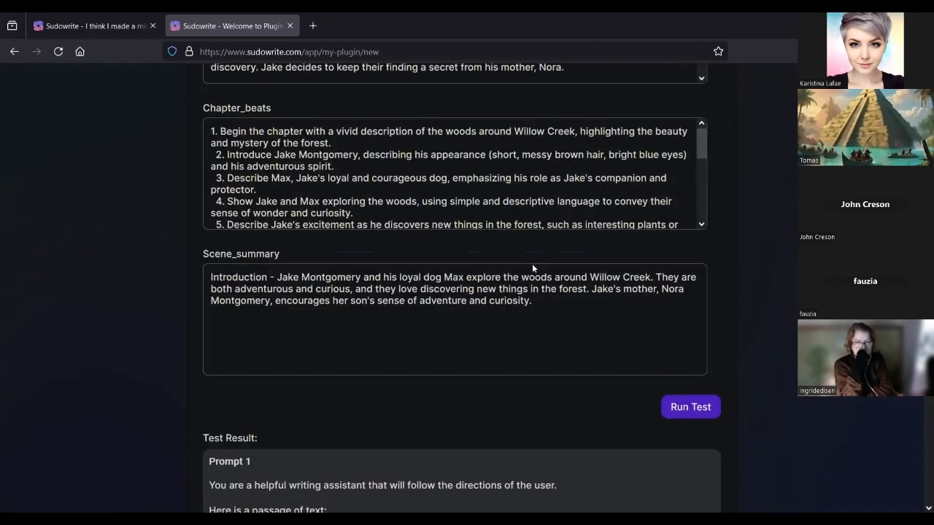
pyautogui.scroll(15, 530, 265)
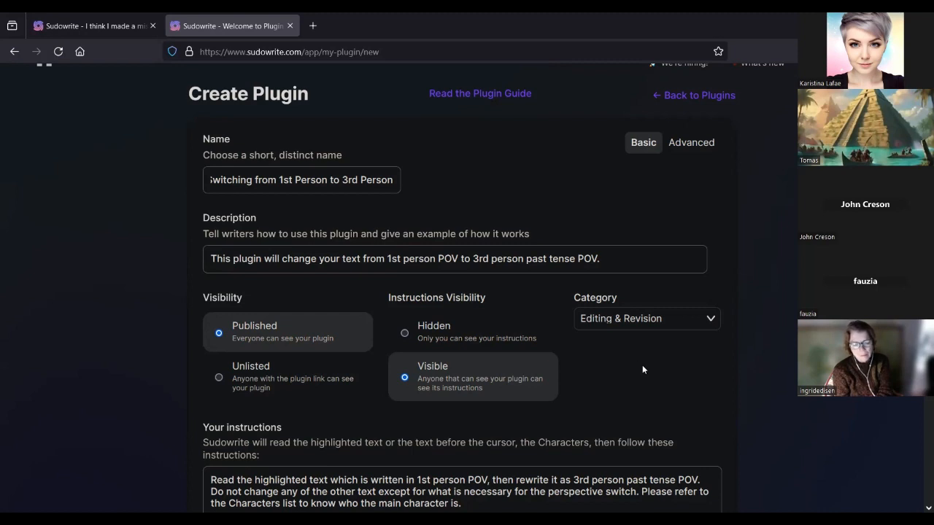
pyautogui.scroll(-1, 643, 365)
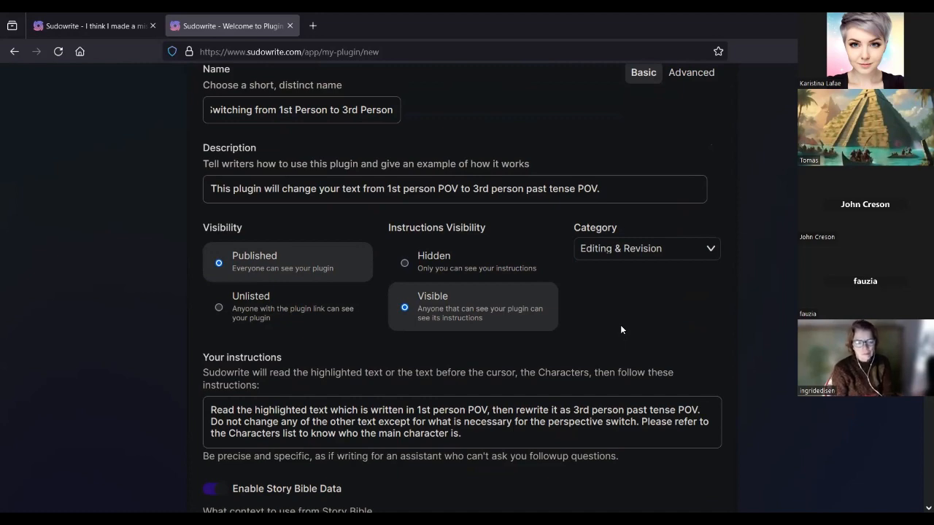
pyautogui.scroll(1, 620, 325)
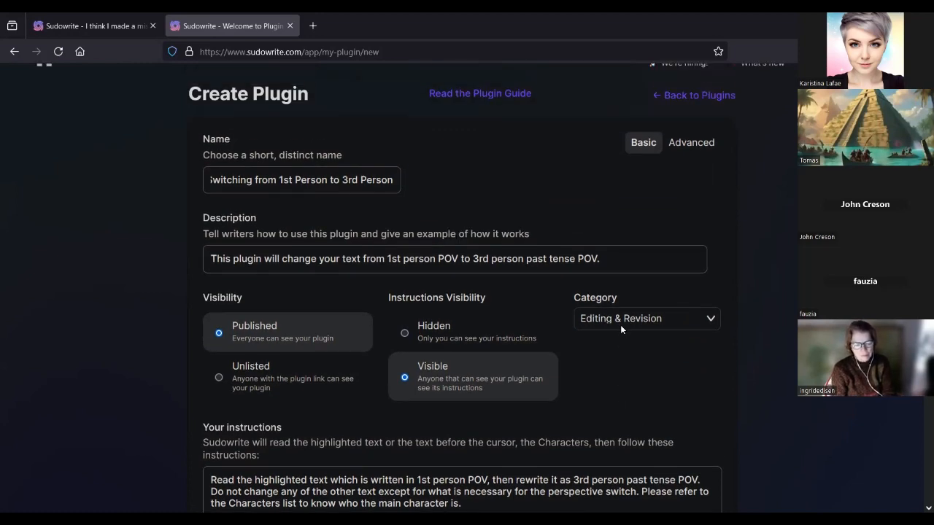
pyautogui.scroll(-1, 496, 375)
pyautogui.scroll(-2, 495, 374)
pyautogui.click(487, 297)
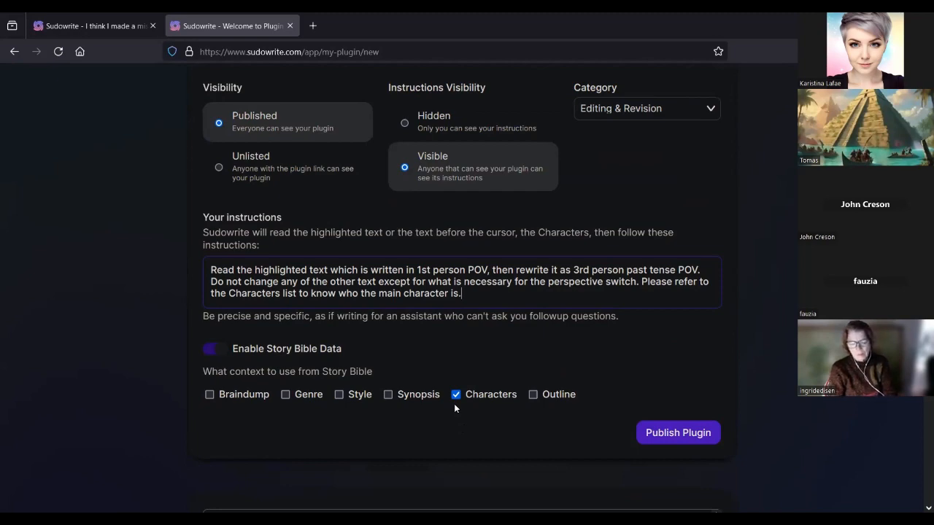
pyautogui.scroll(-3, 504, 343)
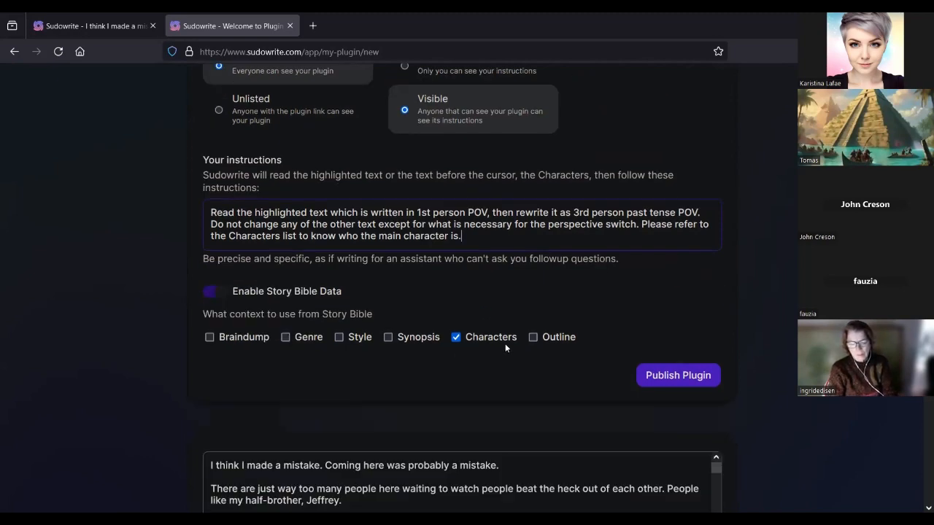
pyautogui.scroll(-3, 505, 351)
pyautogui.scroll(3, 497, 350)
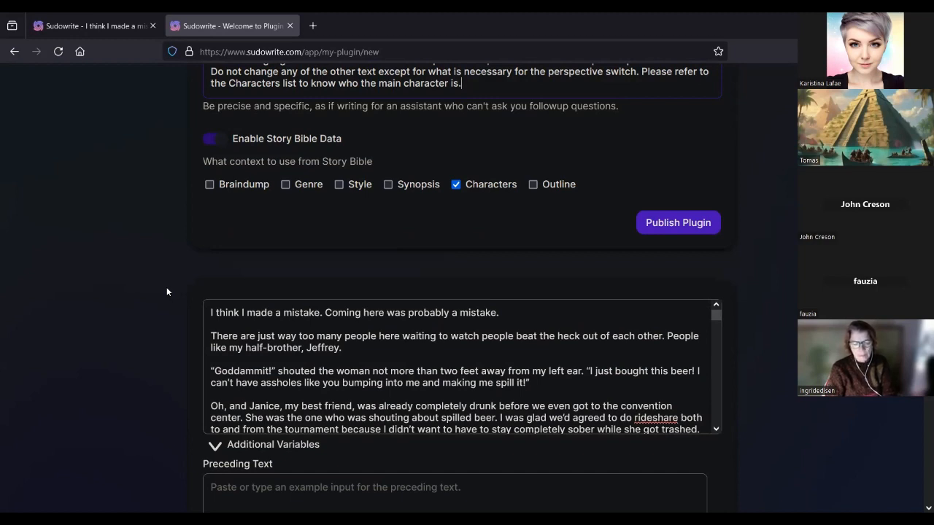
pyautogui.scroll(3, 167, 292)
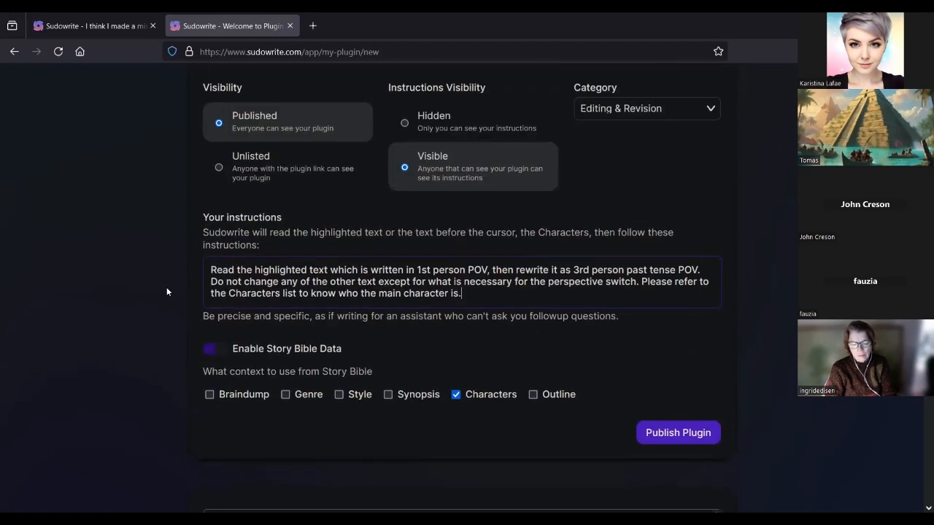
pyautogui.scroll(2, 166, 291)
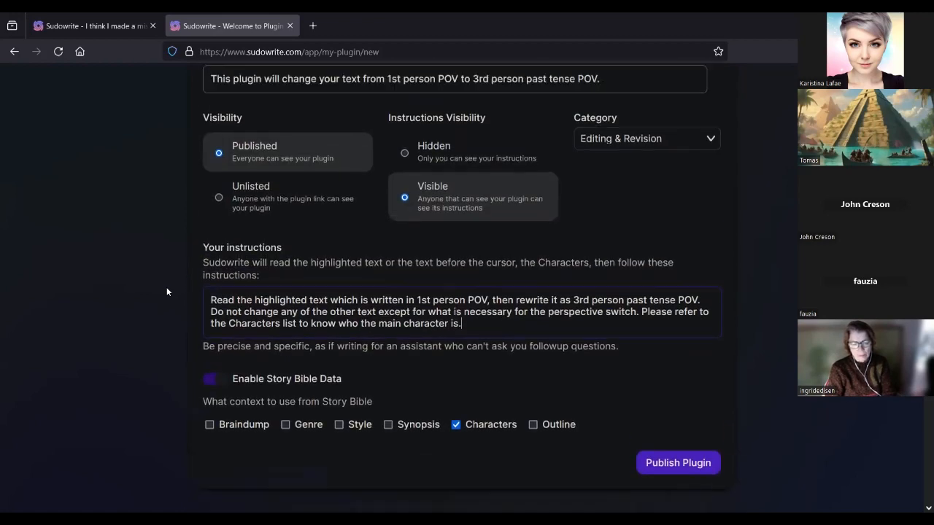
pyautogui.scroll(-3, 167, 291)
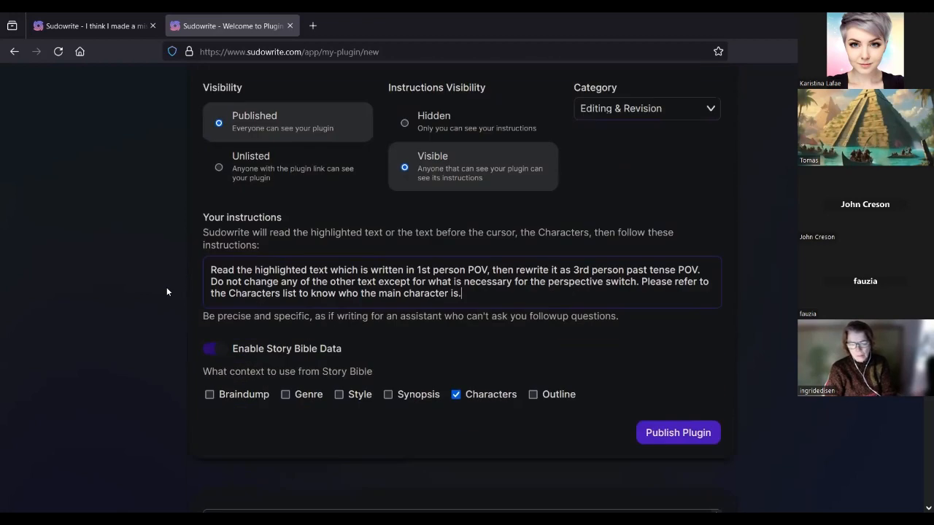
# Step: Check the completed Create Plugin form once more and publish the plugin
pyautogui.scroll(4, 182, 357)
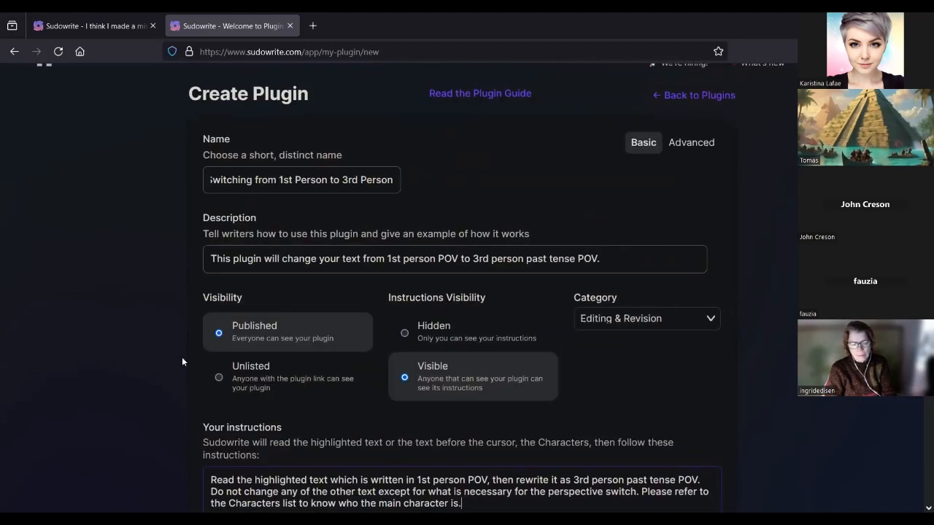
pyautogui.scroll(-3, 182, 357)
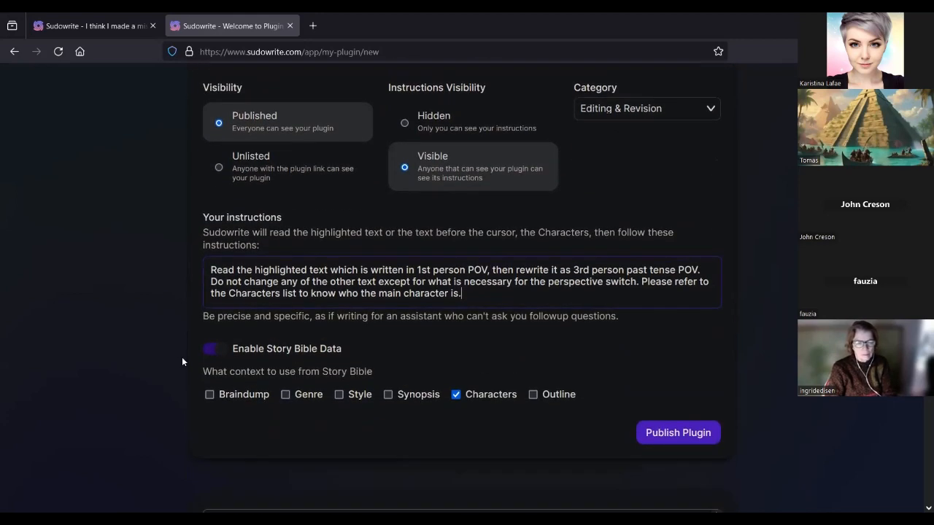
pyautogui.click(678, 434)
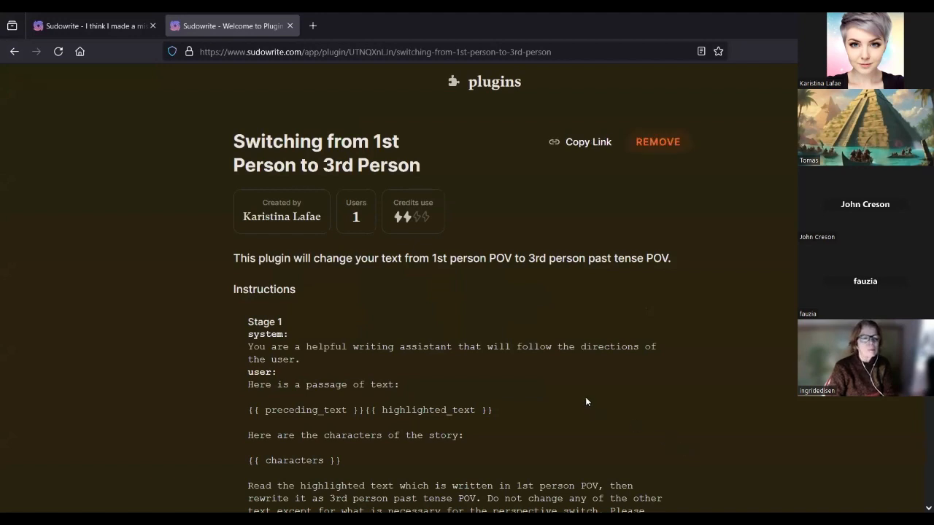
# Step: Review the published plugin's page, checking the credits use and highlighting its description of the 1st to 3rd person change
pyautogui.scroll(-2, 585, 398)
pyautogui.scroll(2, 585, 398)
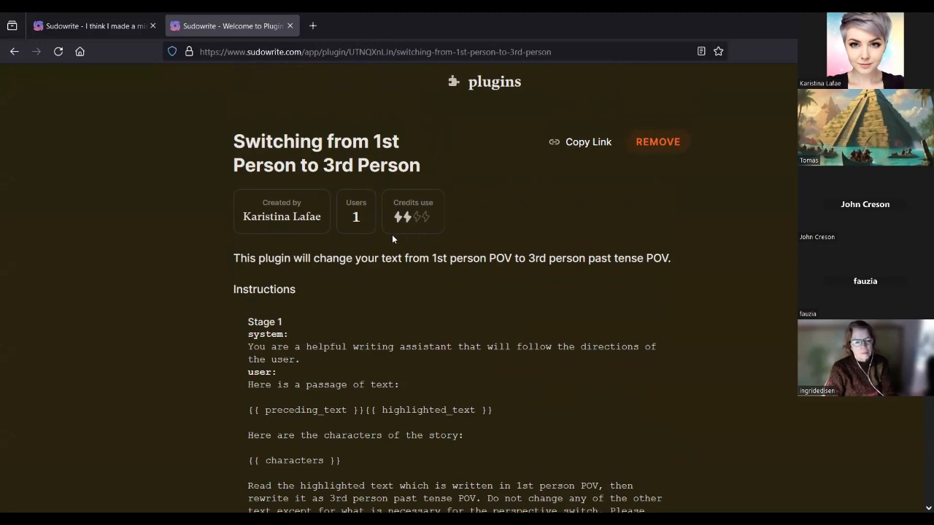
pyautogui.scroll(-2, 401, 260)
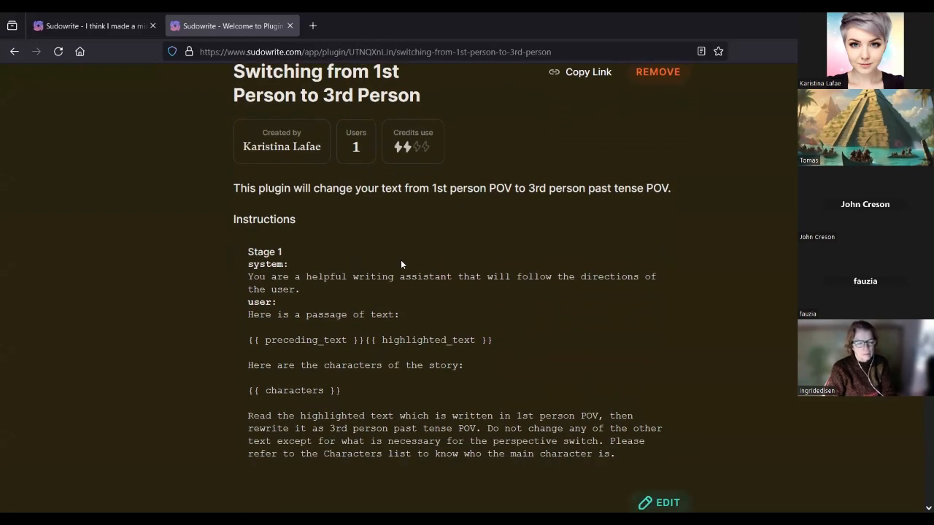
pyautogui.scroll(-2, 400, 264)
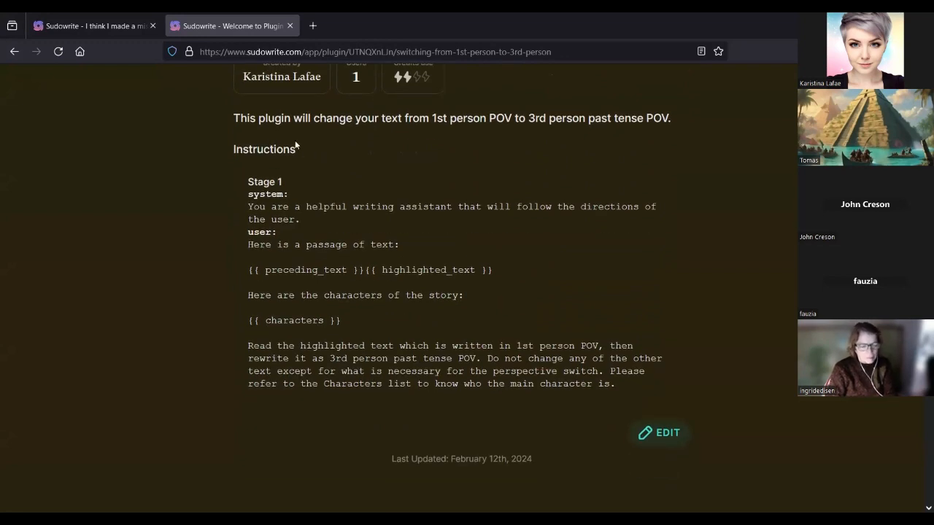
pyautogui.scroll(2, 294, 143)
pyautogui.tripleClick(275, 186)
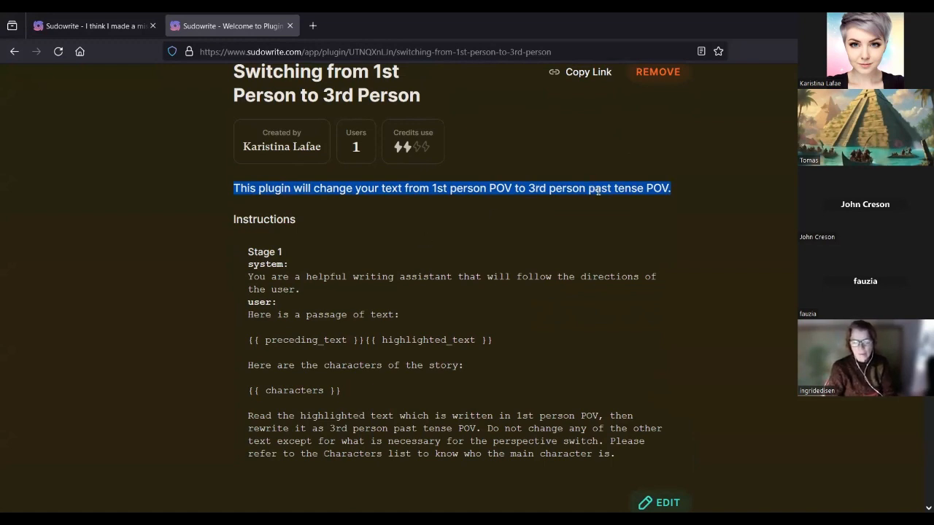
pyautogui.click(547, 217)
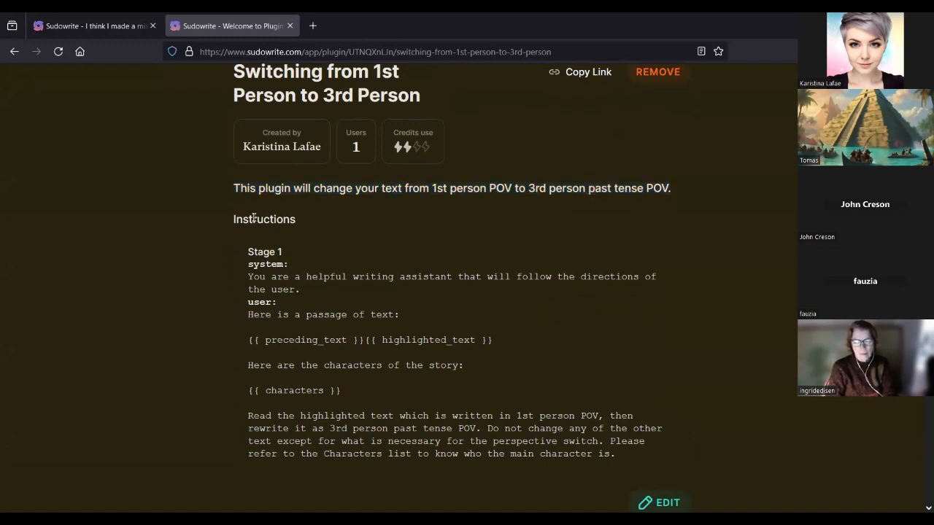
# Step: Examine the Stage 1 prompt on the plugin page, highlighting the passage lines, the characters line and the rewrite instructions in turn
pyautogui.scroll(-2, 255, 202)
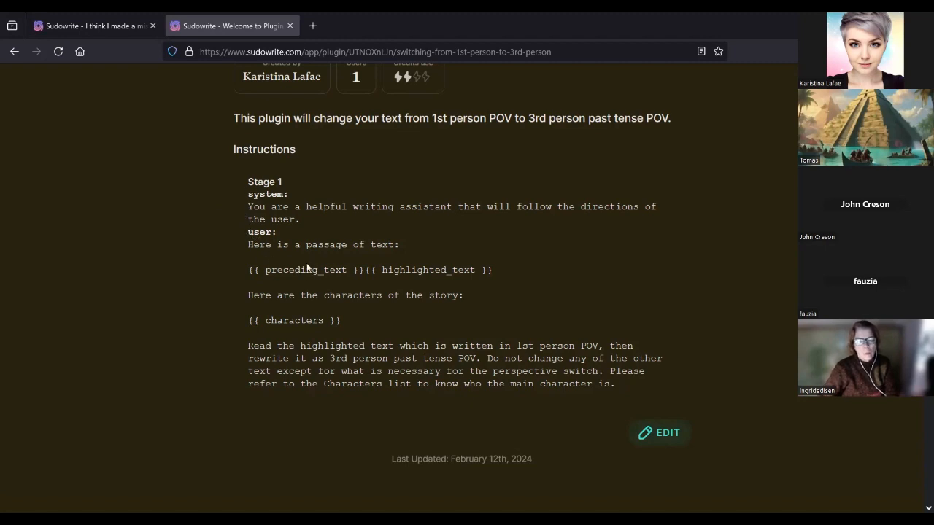
pyautogui.moveTo(247, 246); pyautogui.dragTo(512, 275)
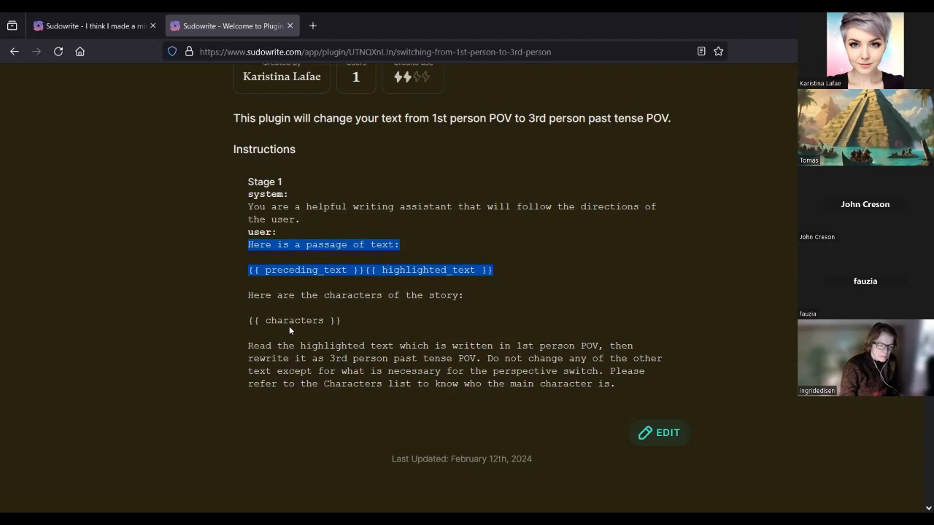
pyautogui.tripleClick(333, 299)
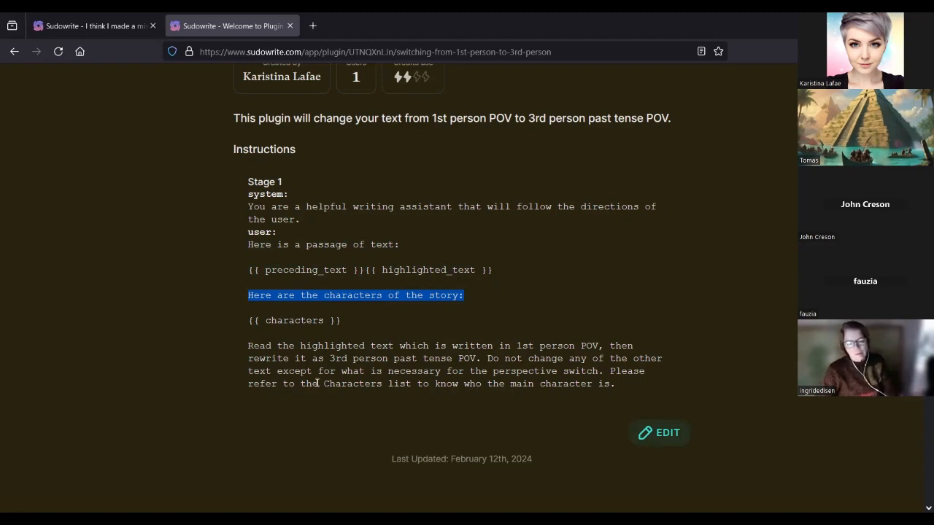
pyautogui.click(295, 321)
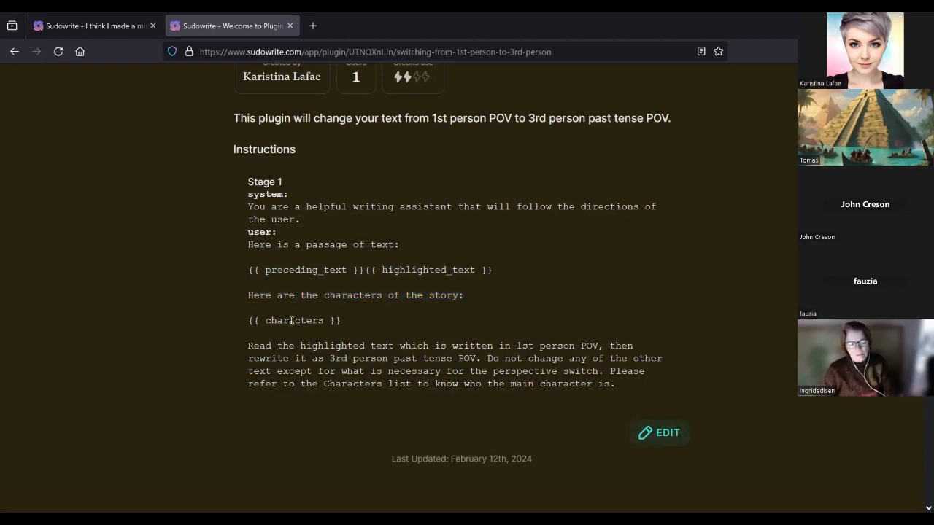
pyautogui.tripleClick(440, 358)
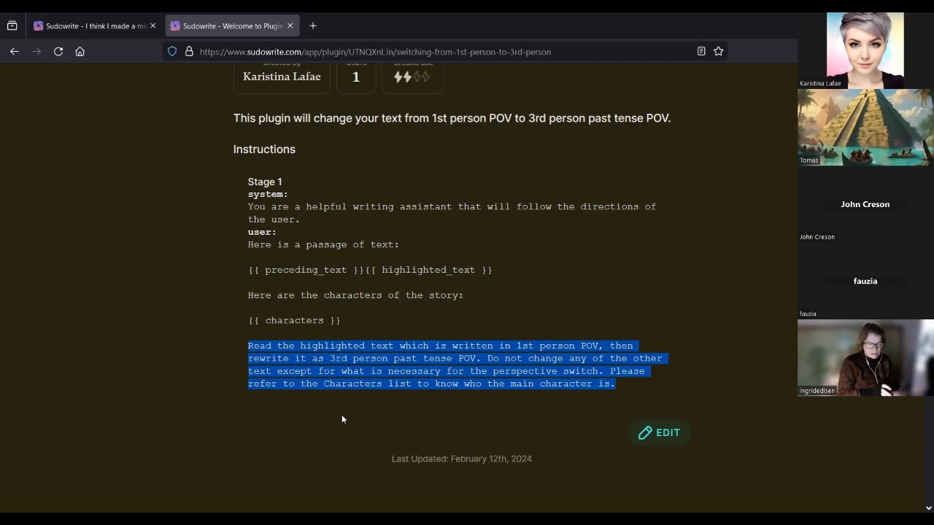
pyautogui.scroll(-2, 342, 418)
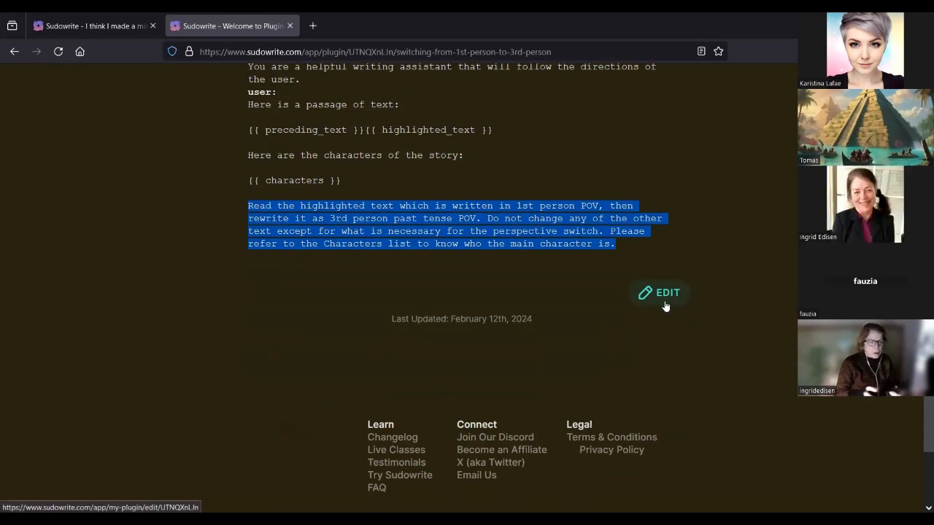
pyautogui.scroll(1, 561, 307)
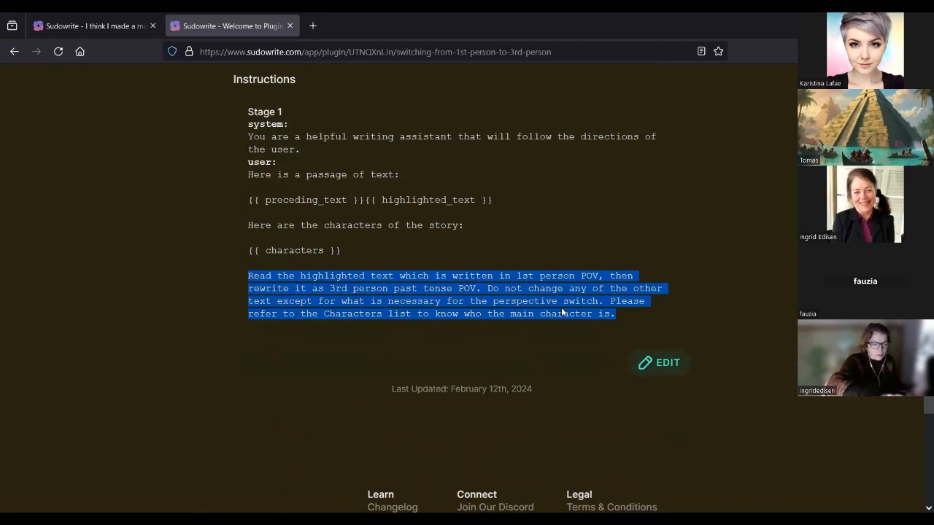
pyautogui.click(439, 235)
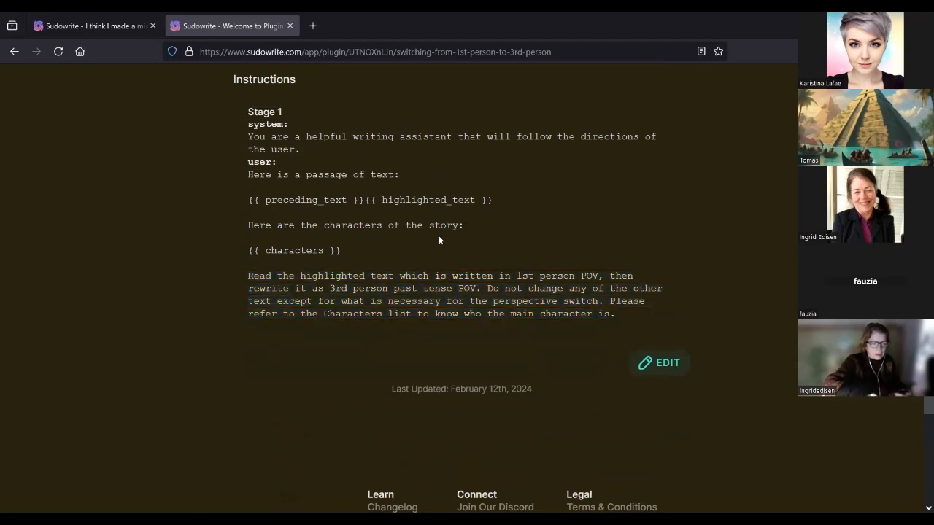
# Step: Re-examine how Stage 1 supplies the passage, highlighting the line with the preceding_text and highlighted_text variables and its introduction
pyautogui.tripleClick(414, 200)
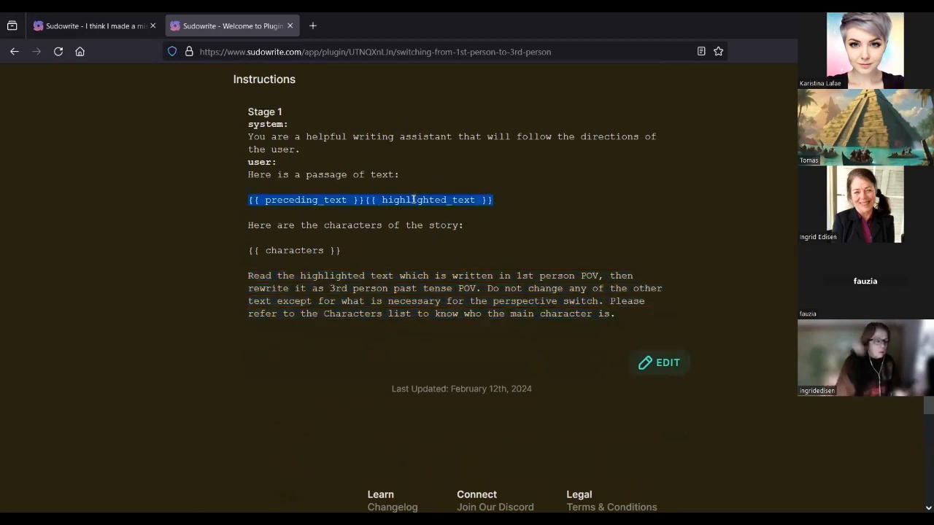
pyautogui.click(532, 231)
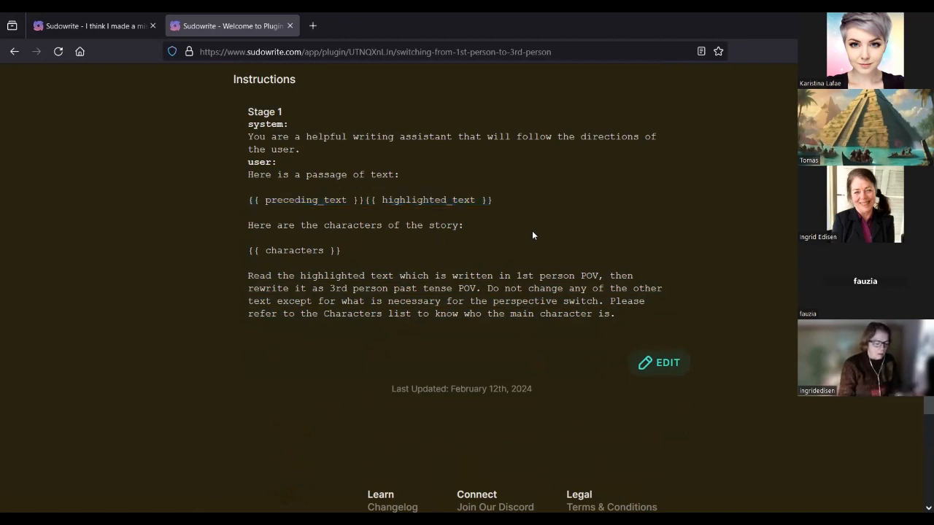
pyautogui.scroll(2, 532, 231)
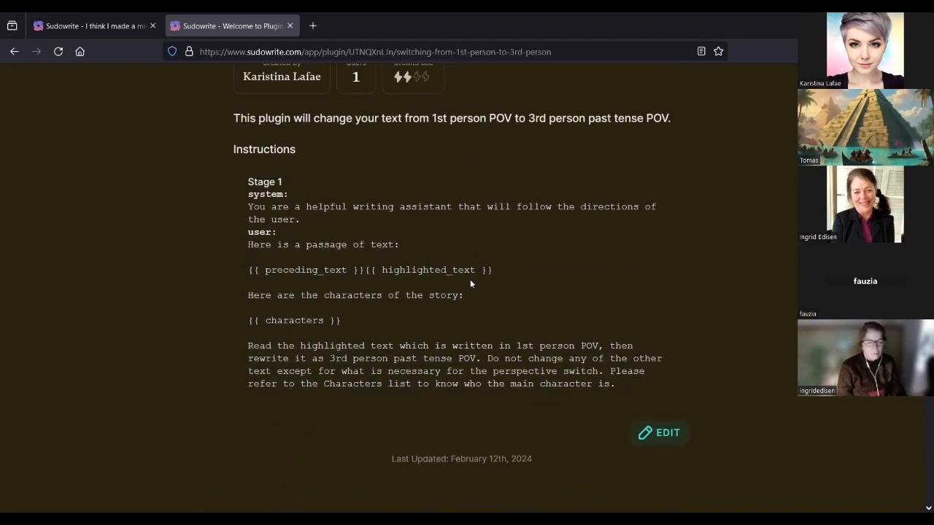
pyautogui.scroll(4, 470, 283)
pyautogui.scroll(-4, 494, 299)
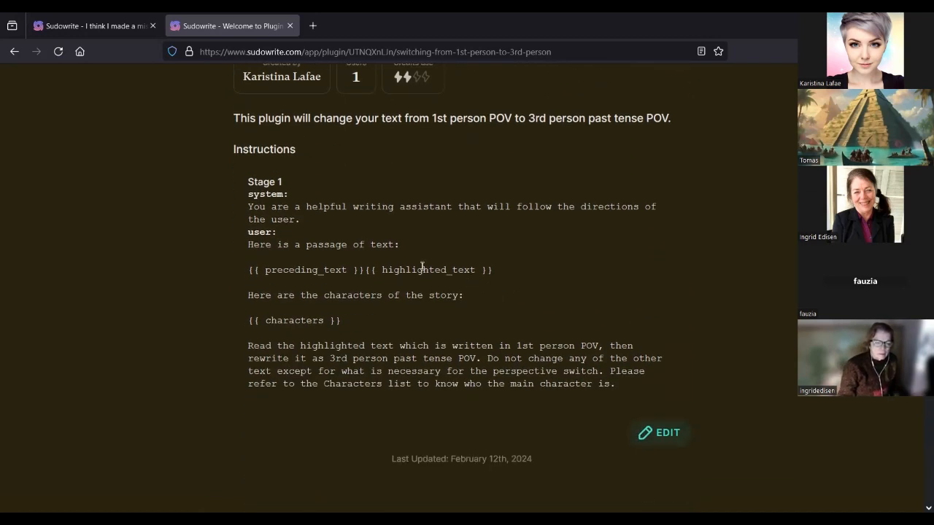
pyautogui.moveTo(494, 270); pyautogui.dragTo(459, 270)
pyautogui.moveTo(325, 261); pyautogui.dragTo(235, 244)
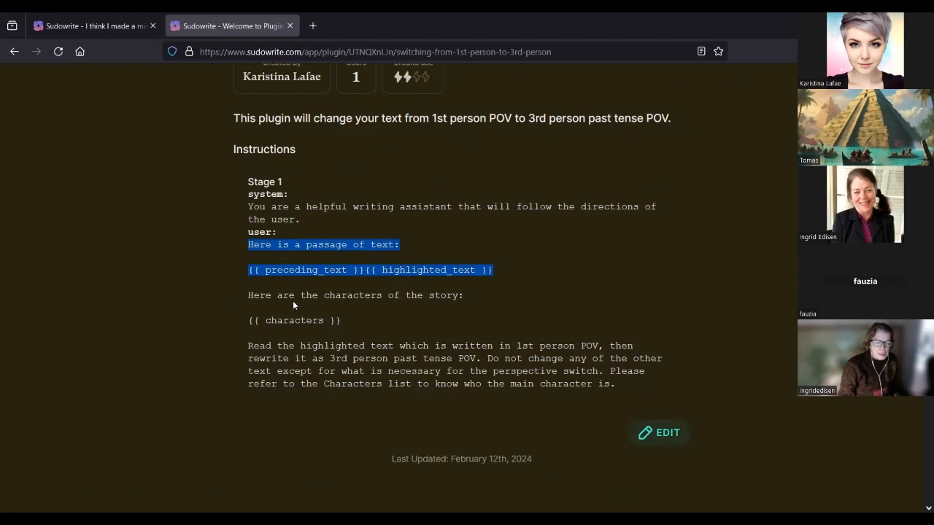
# Step: Open the published plugin for editing and review its settings down to the empty test area
pyautogui.click(669, 436)
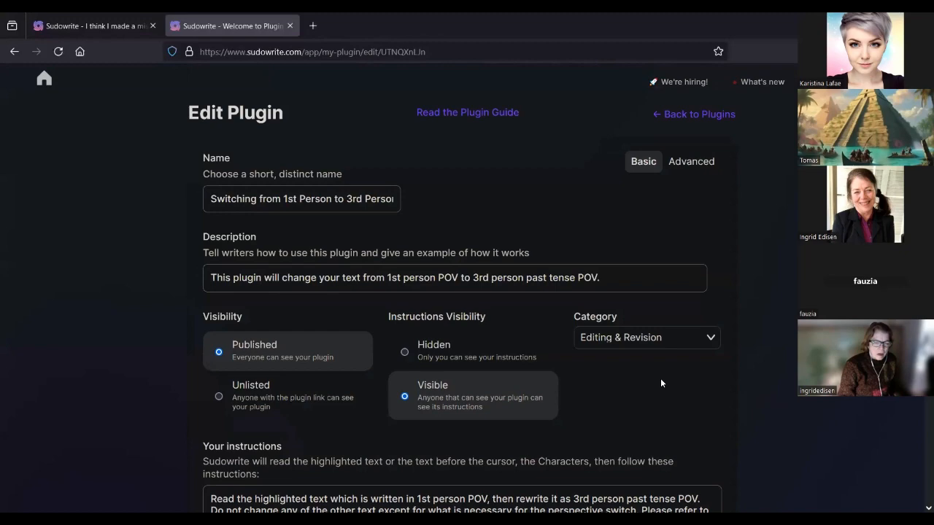
pyautogui.scroll(-5, 660, 378)
pyautogui.scroll(1, 672, 355)
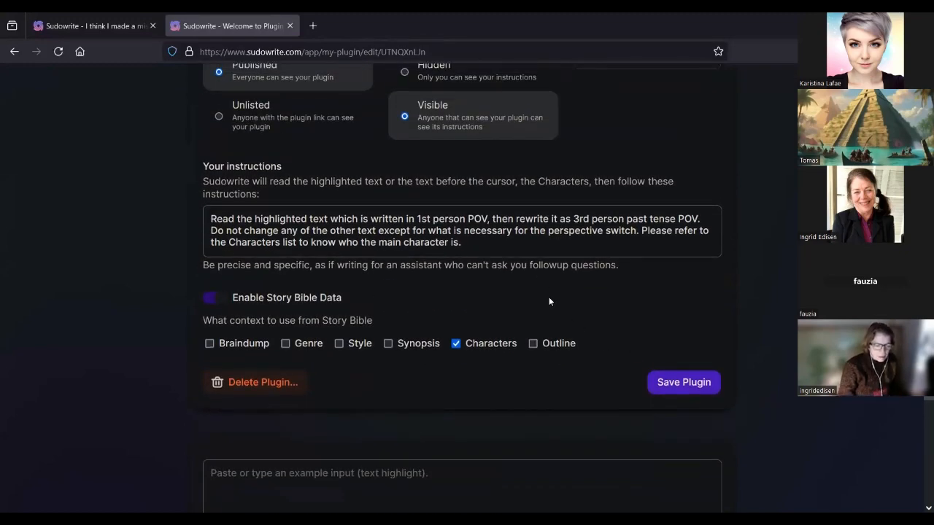
pyautogui.scroll(-3, 553, 263)
pyautogui.scroll(-1, 553, 262)
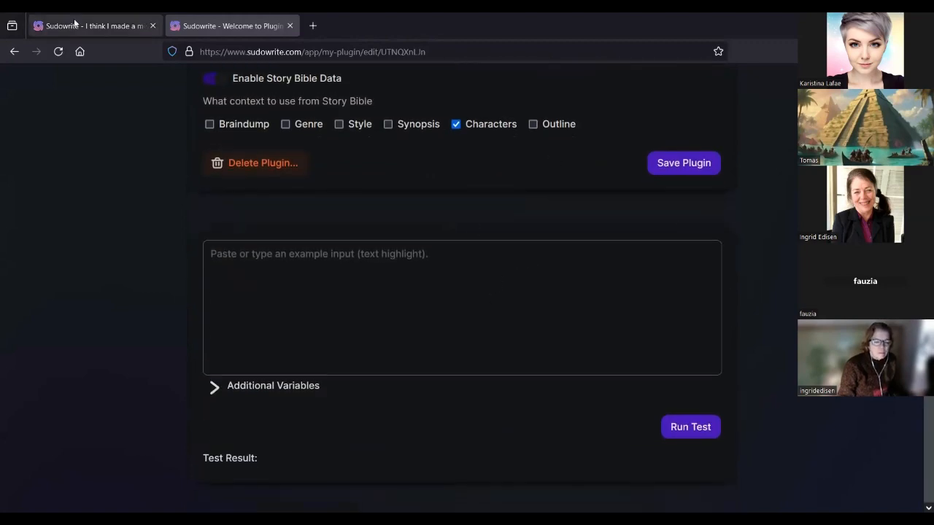
# Step: Leave the current writing project and open the "* Bram Stoker's Dracula" project
pyautogui.click(100, 24)
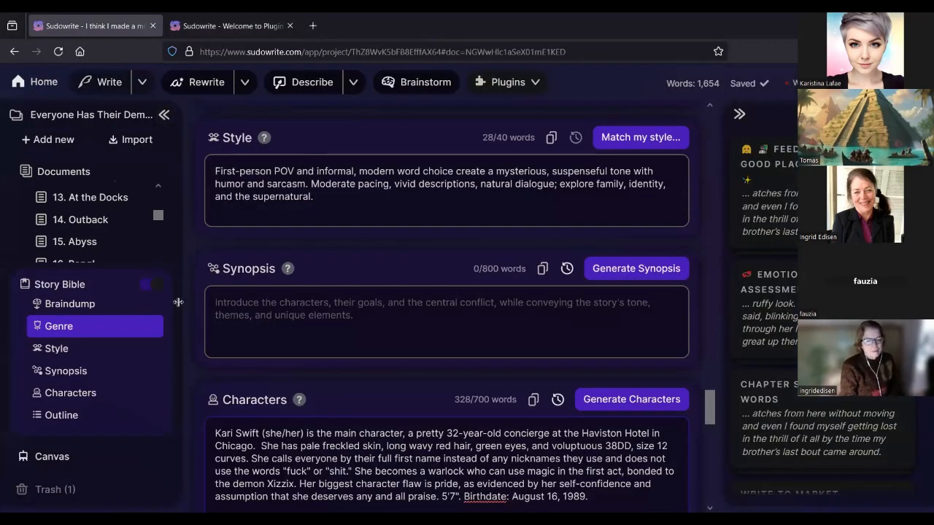
pyautogui.click(219, 25)
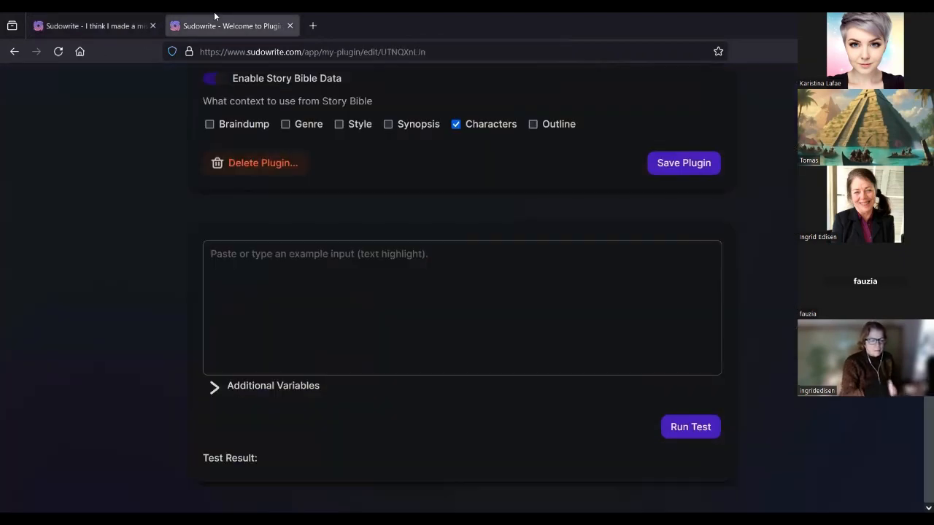
pyautogui.click(100, 26)
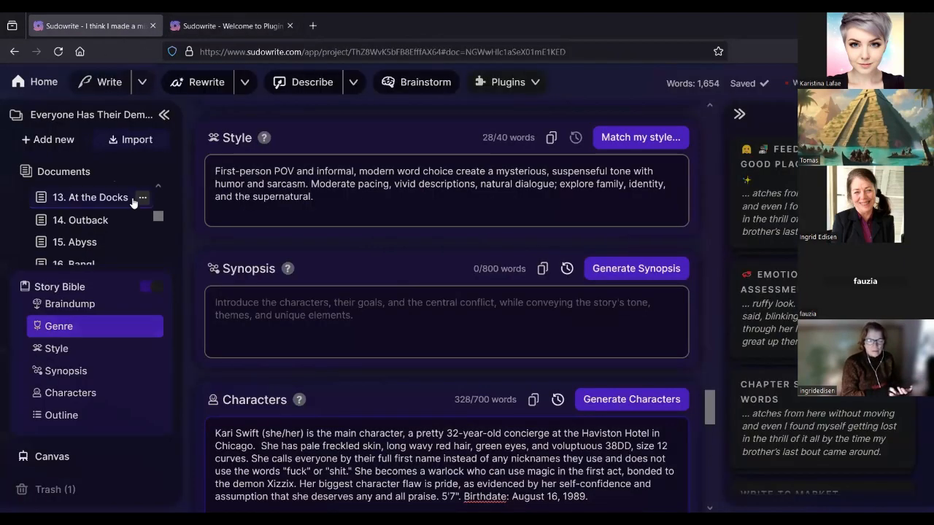
pyautogui.click(30, 85)
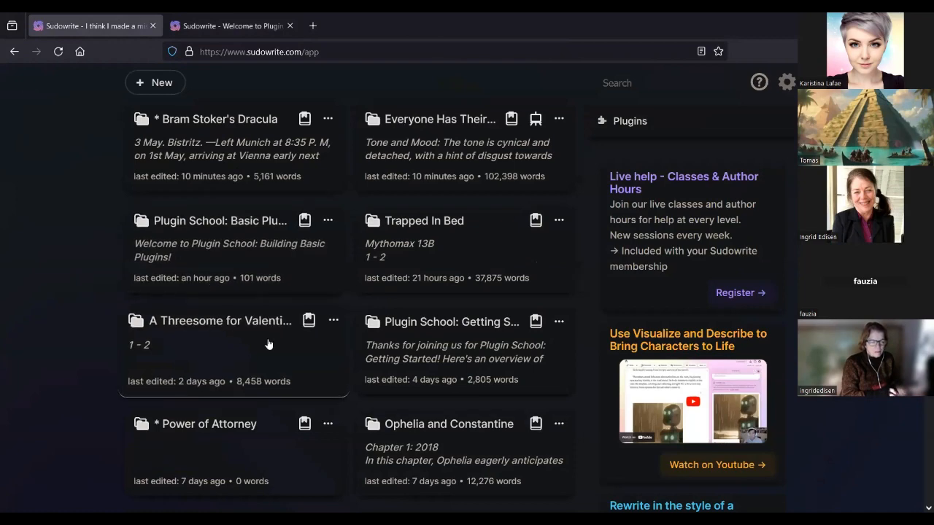
pyautogui.click(204, 146)
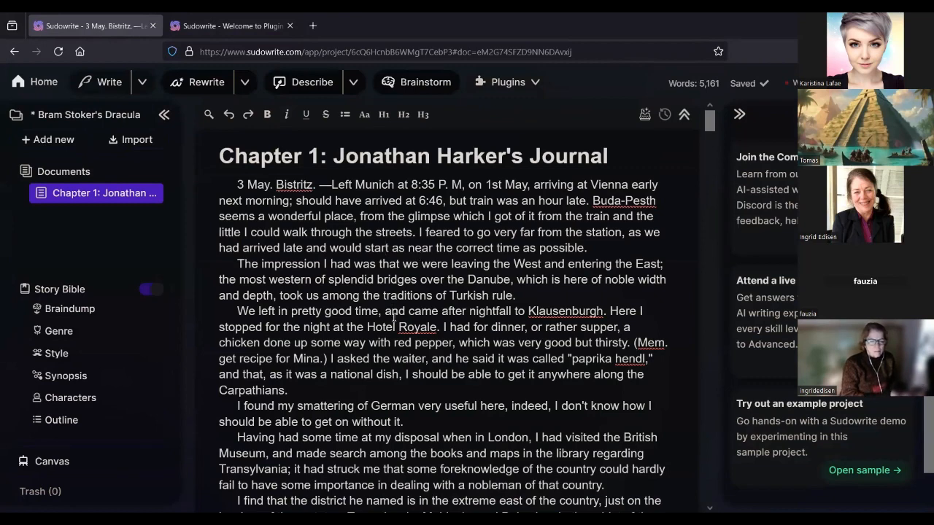
# Step: Look over the opening of "Chapter 1: Jonathan Harker's Journal" and reload the project page
pyautogui.click(392, 316)
pyautogui.scroll(-2, 366, 341)
pyautogui.scroll(2, 366, 341)
pyautogui.scroll(-1, 369, 332)
pyautogui.scroll(1, 368, 332)
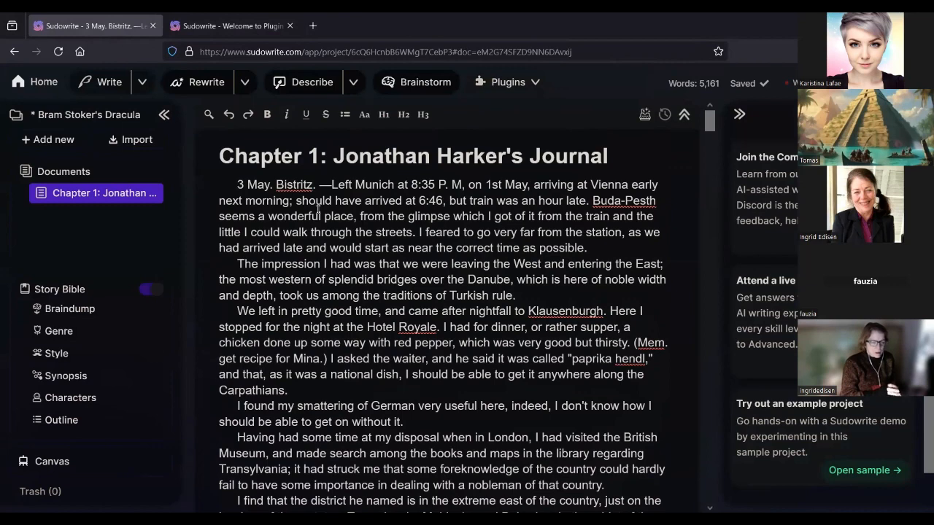
pyautogui.click(58, 51)
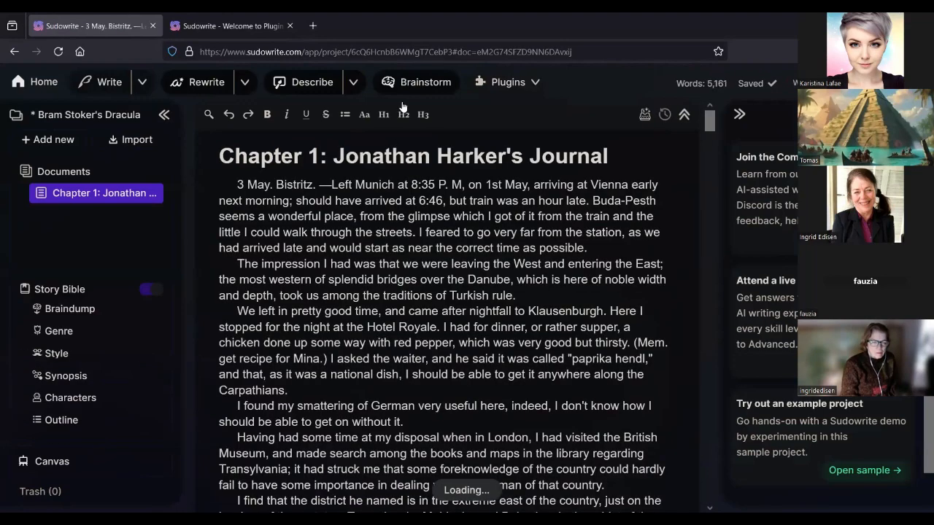
# Step: Glance at the plugin's edit form, then highlight the Chapter 1 text from "3 May. Bistritz." through "the Huns settled in it."
pyautogui.click(195, 16)
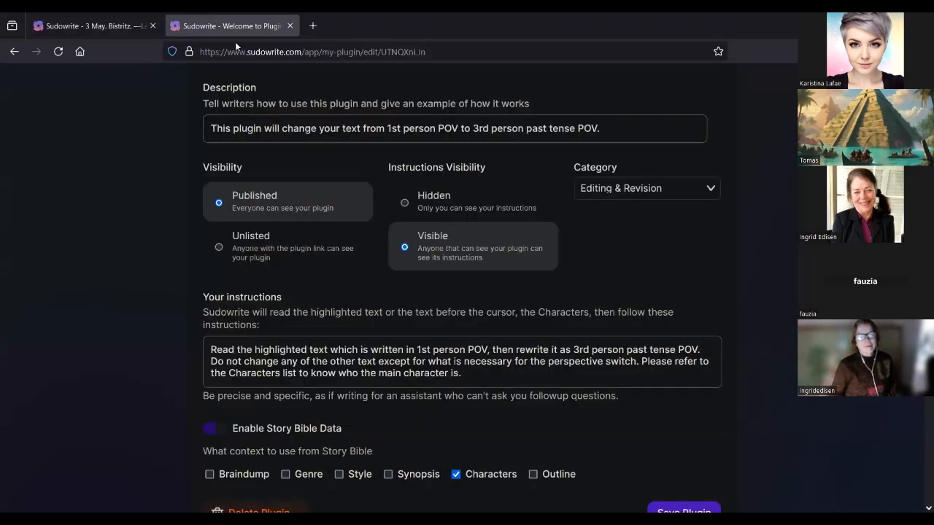
pyautogui.click(147, 17)
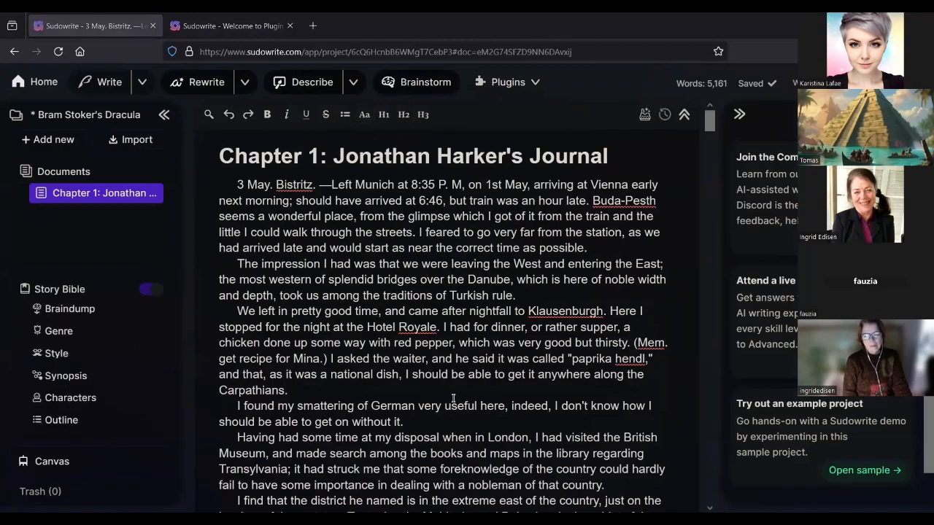
pyautogui.scroll(-4, 450, 391)
pyautogui.scroll(-2, 450, 390)
pyautogui.scroll(6, 450, 391)
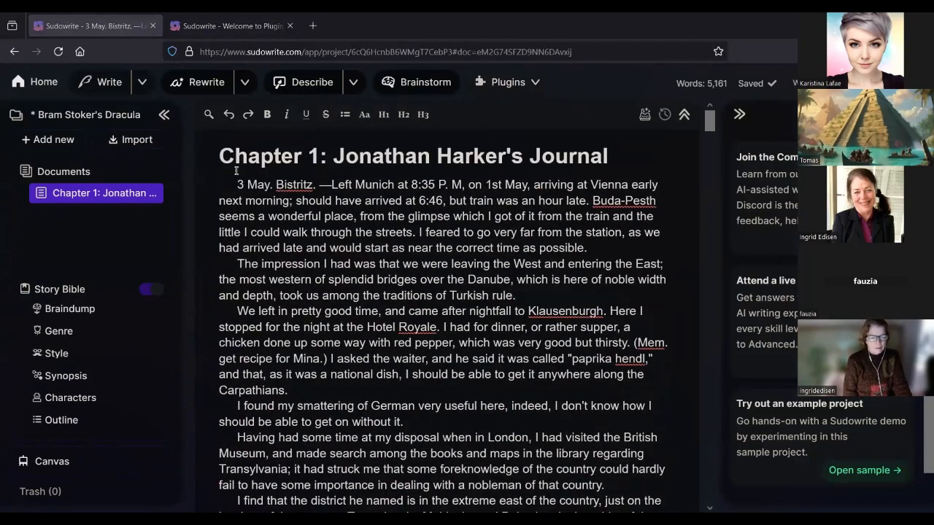
pyautogui.moveTo(237, 184); pyautogui.dragTo(332, 411)
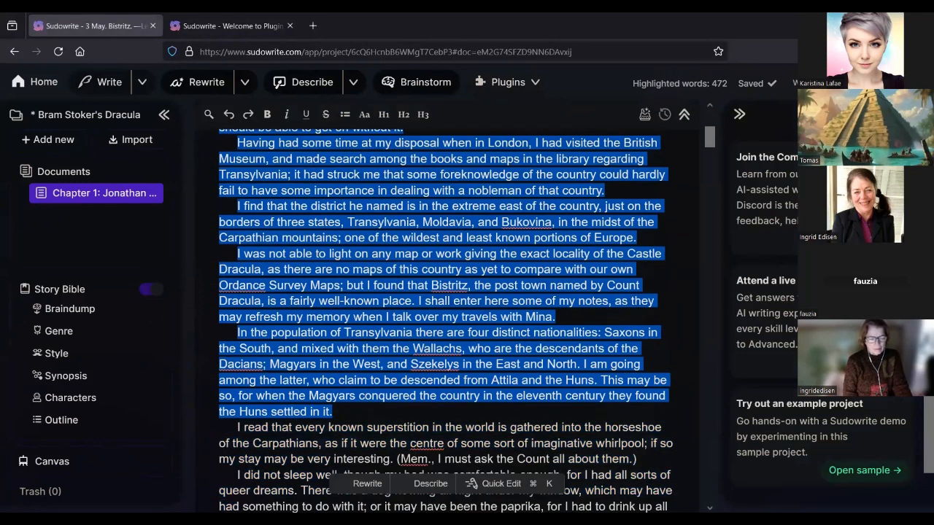
# Step: Run the "Switching from 1st Person to 3rd Person" plugin on the highlighted opening of Chapter 1
pyautogui.scroll(5, 241, 310)
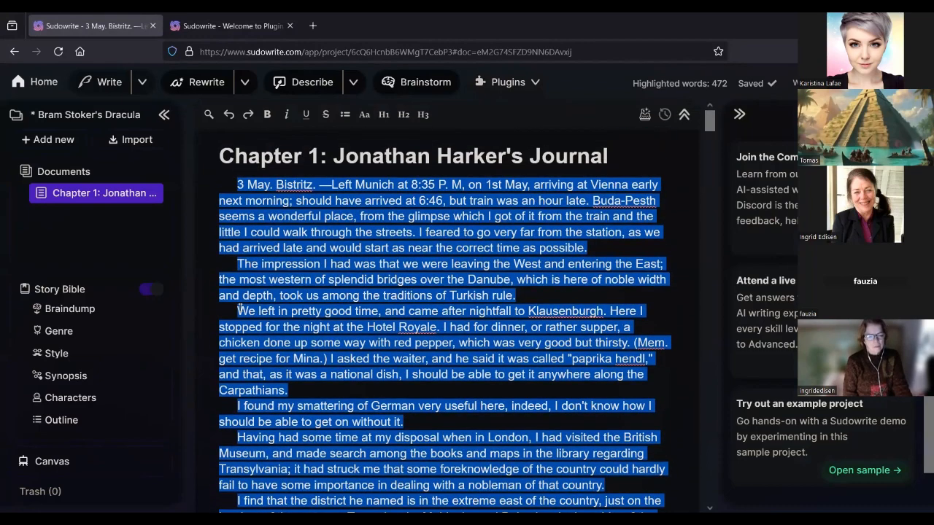
pyautogui.click(505, 83)
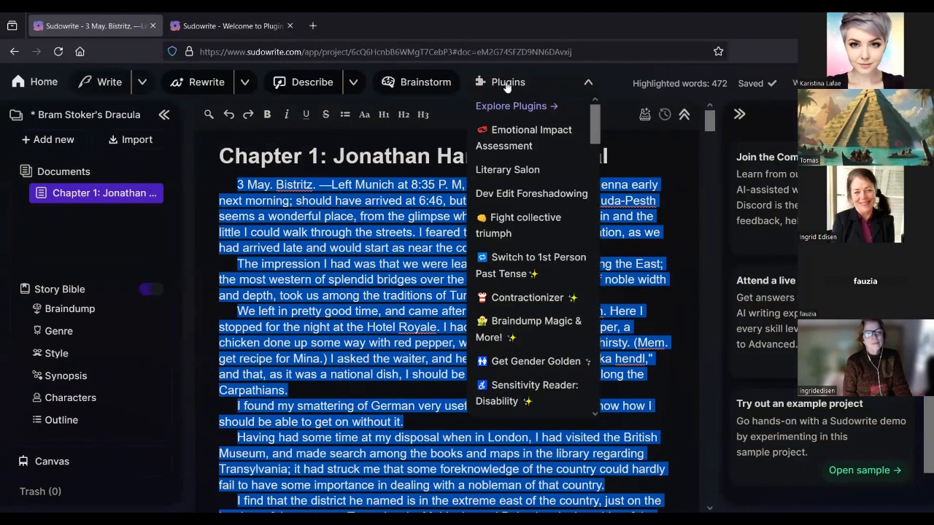
pyautogui.scroll(-4, 530, 146)
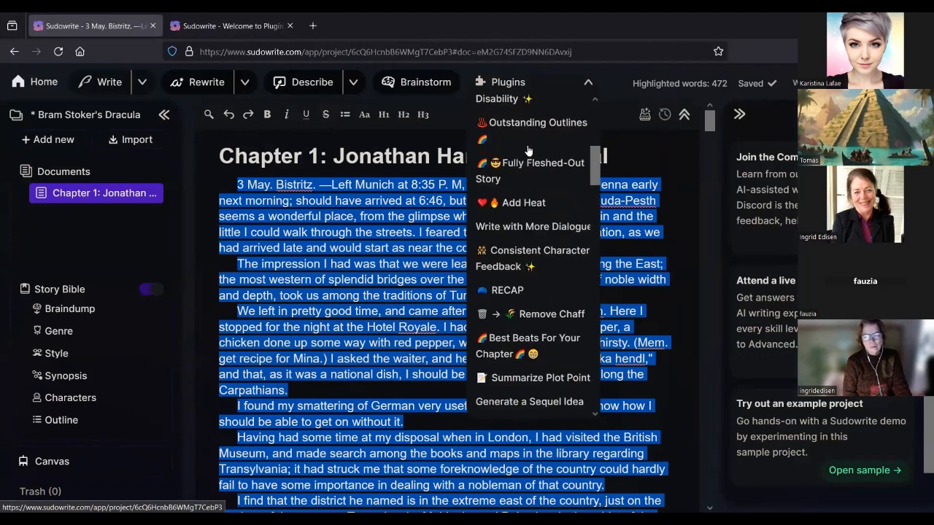
pyautogui.scroll(-10, 529, 150)
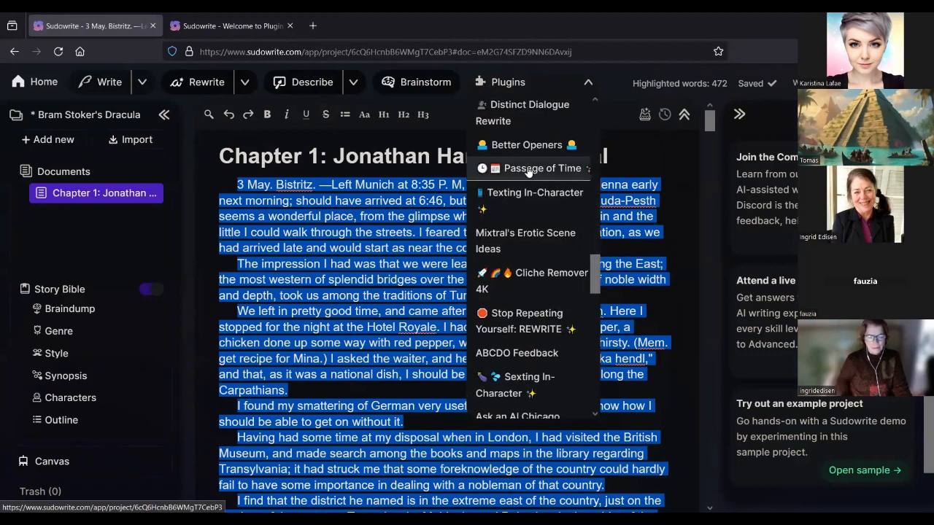
pyautogui.scroll(-10, 530, 171)
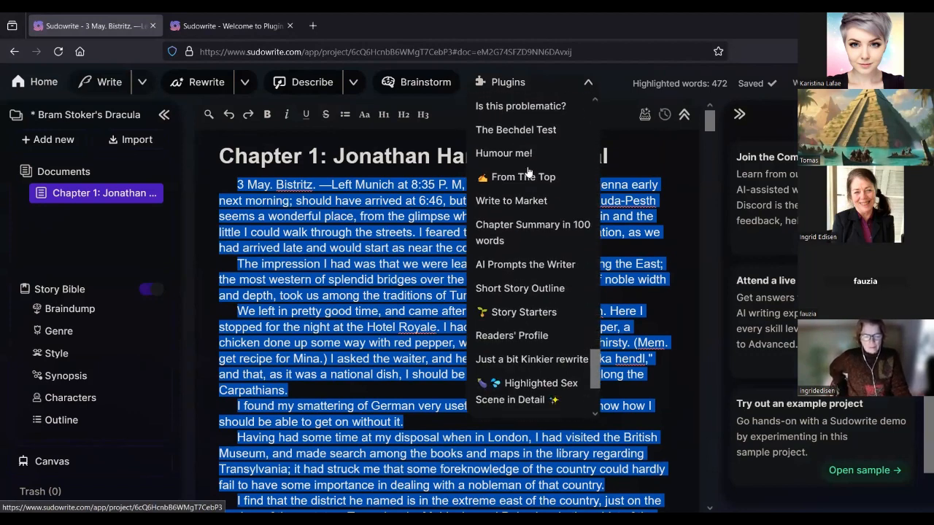
pyautogui.scroll(-5, 528, 175)
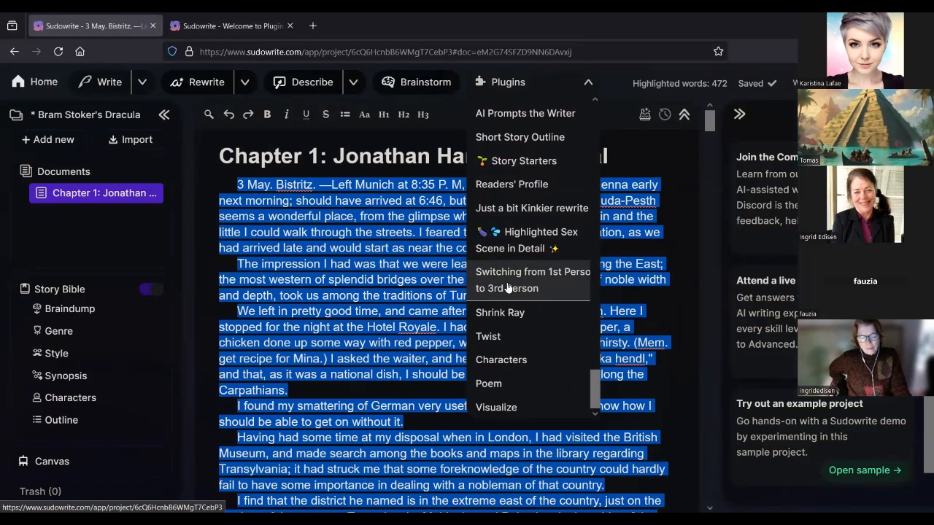
pyautogui.click(508, 288)
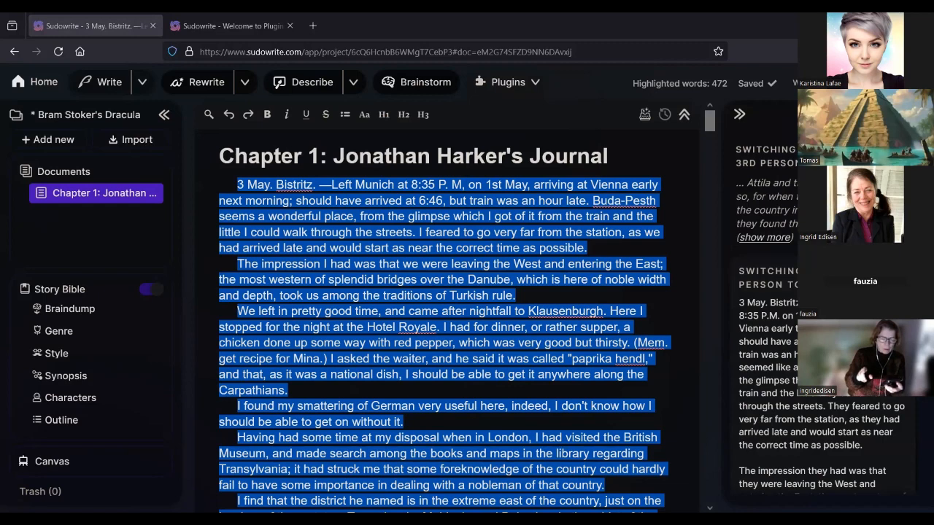
# Step: Copy the plugin's rewritten passage and review it through to its last paragraph
pyautogui.scroll(-2, 817, 329)
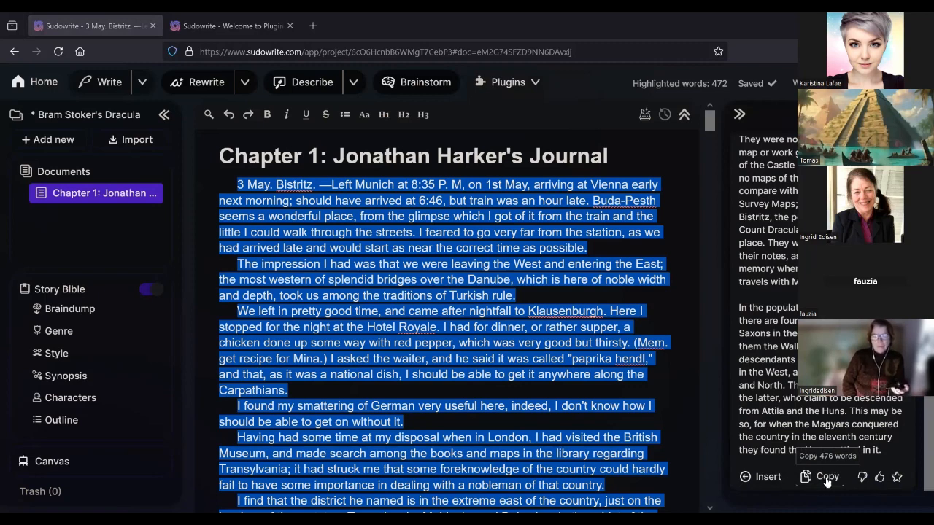
pyautogui.click(832, 478)
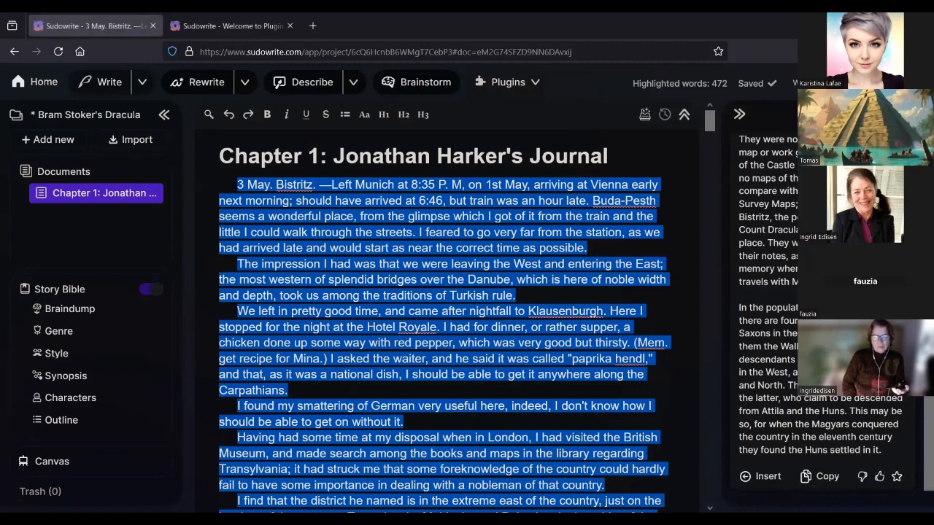
pyautogui.scroll(5, 832, 400)
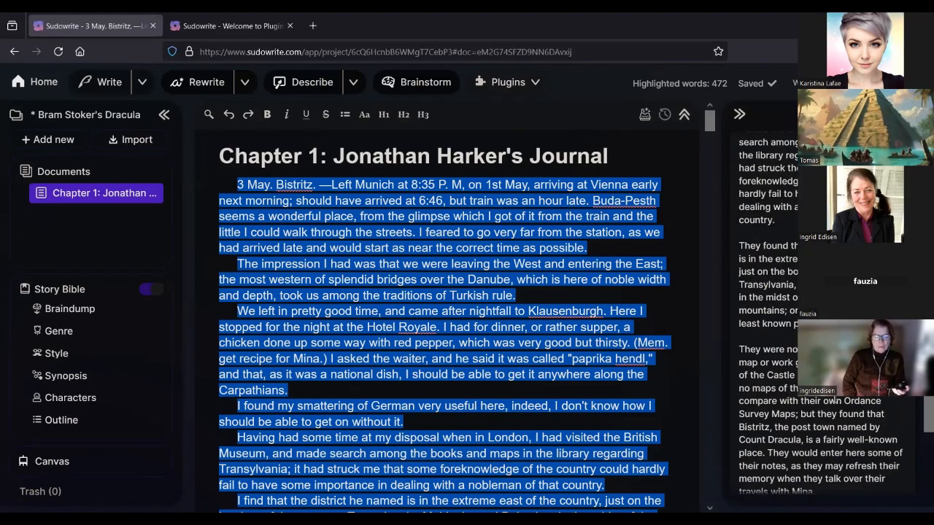
pyautogui.scroll(5, 834, 399)
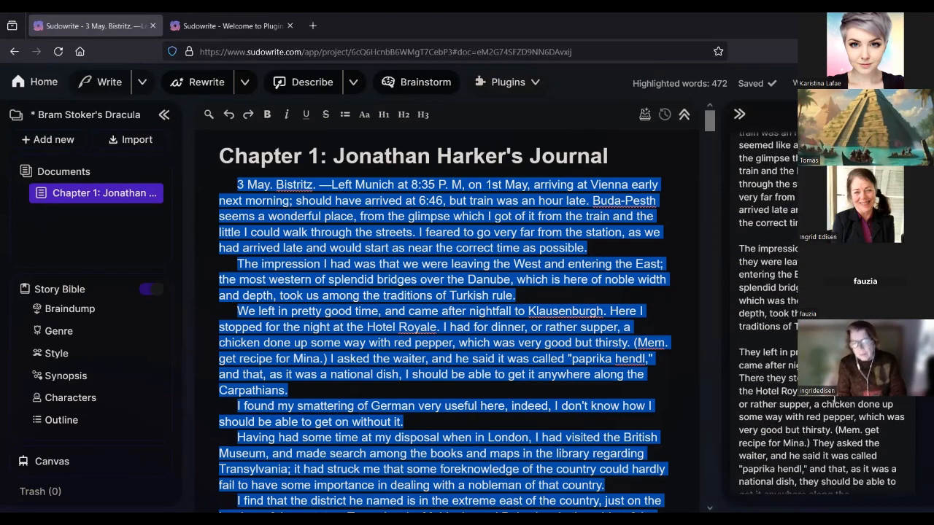
pyautogui.scroll(-10, 834, 402)
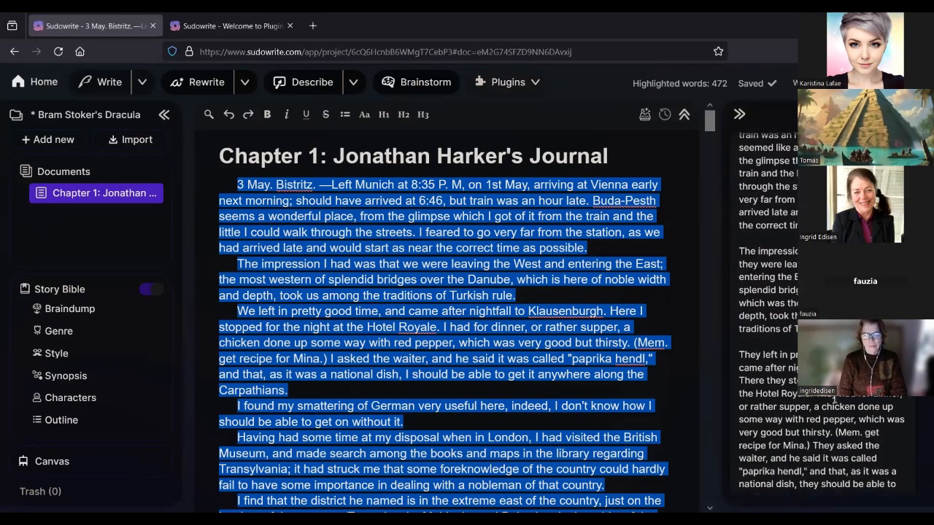
pyautogui.scroll(-3, 833, 399)
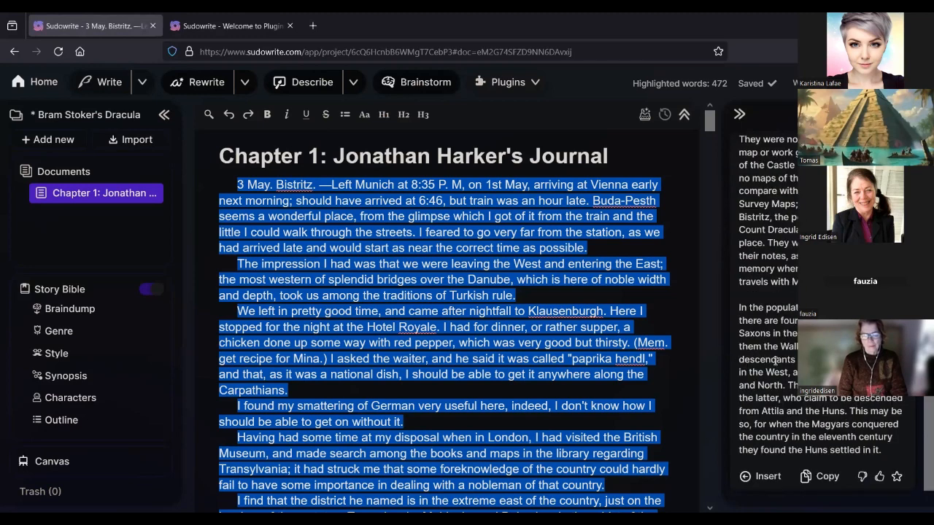
# Step: Try inserting the plugin's rewrite over the highlighted Chapter 1 passage, then undo the insertion and clear the selection
pyautogui.click(764, 477)
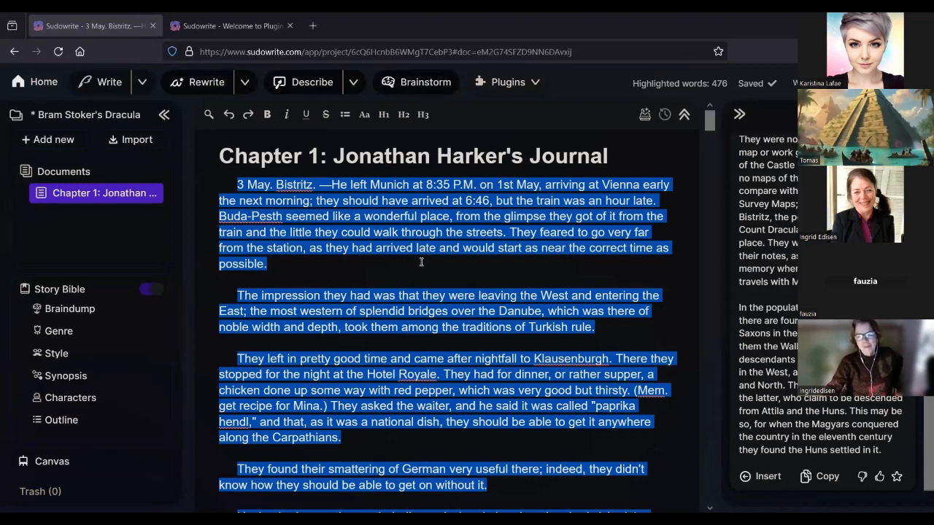
pyautogui.click(489, 281)
pyautogui.hotkey('ctrl', 'a')
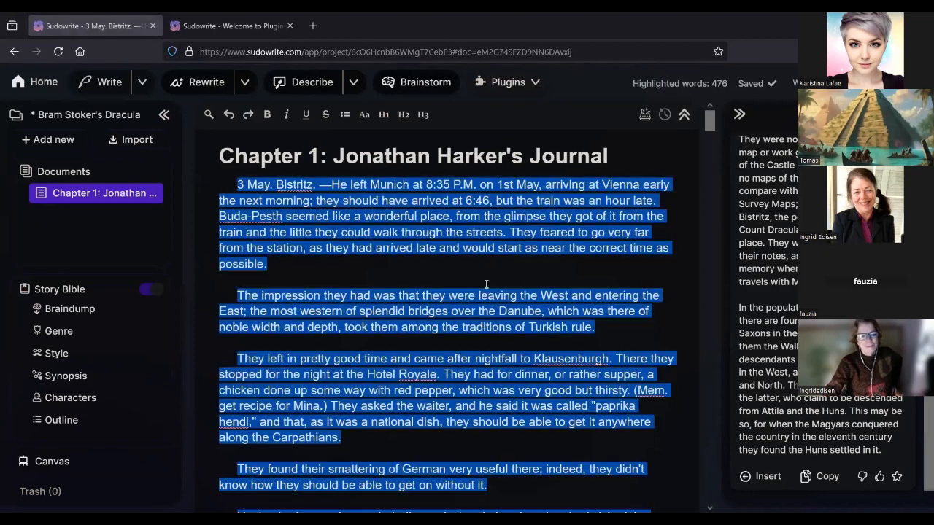
pyautogui.hotkey('ctrl', 'z')
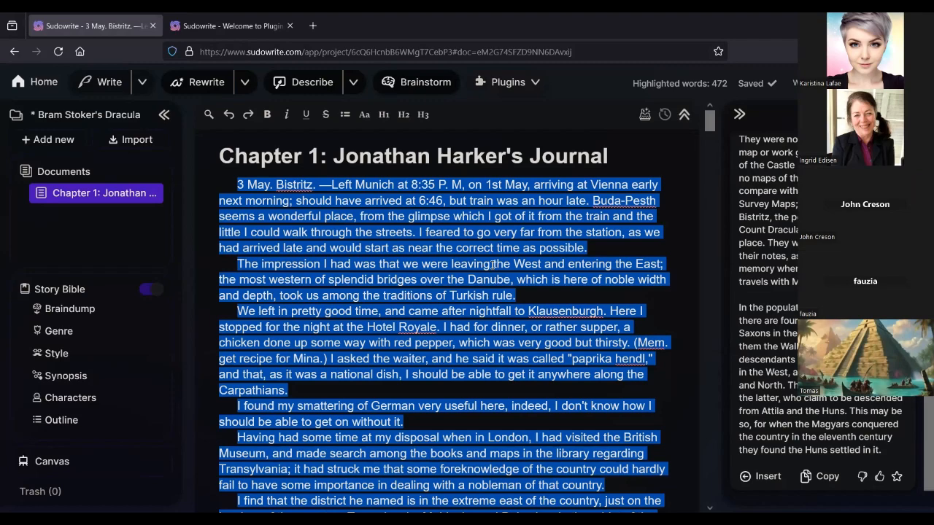
pyautogui.click(542, 251)
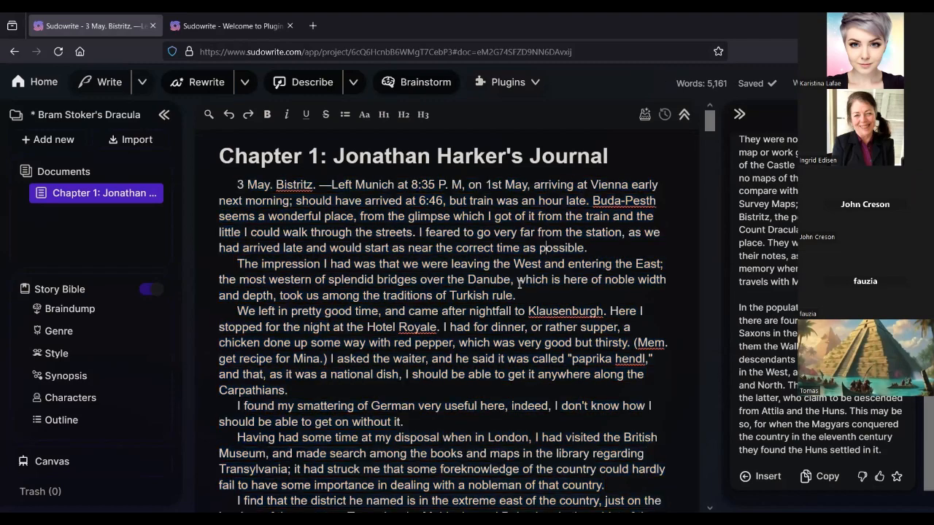
# Step: Look through the February 2, 2024 9:12 PM version in the chapter's document history, then close the history
pyautogui.click(664, 117)
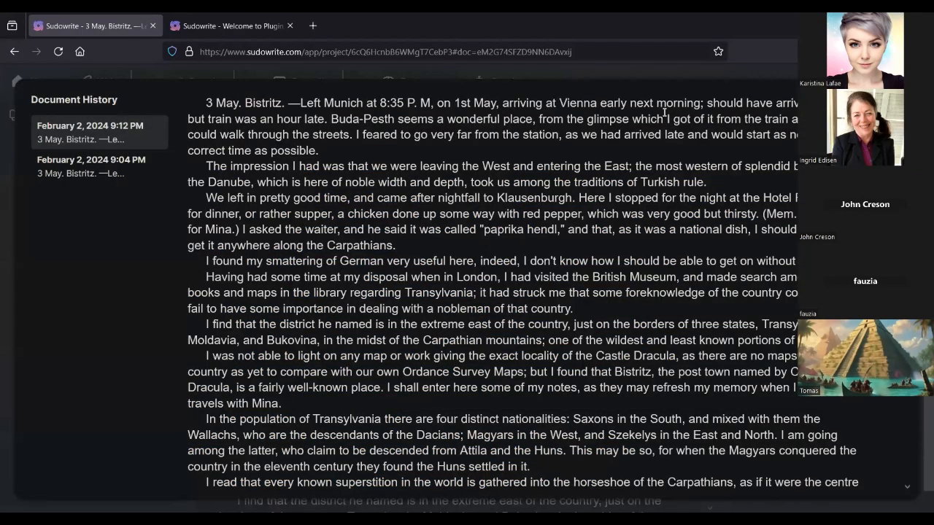
pyautogui.scroll(-4, 675, 204)
pyautogui.scroll(4, 675, 204)
pyautogui.scroll(-15, 675, 204)
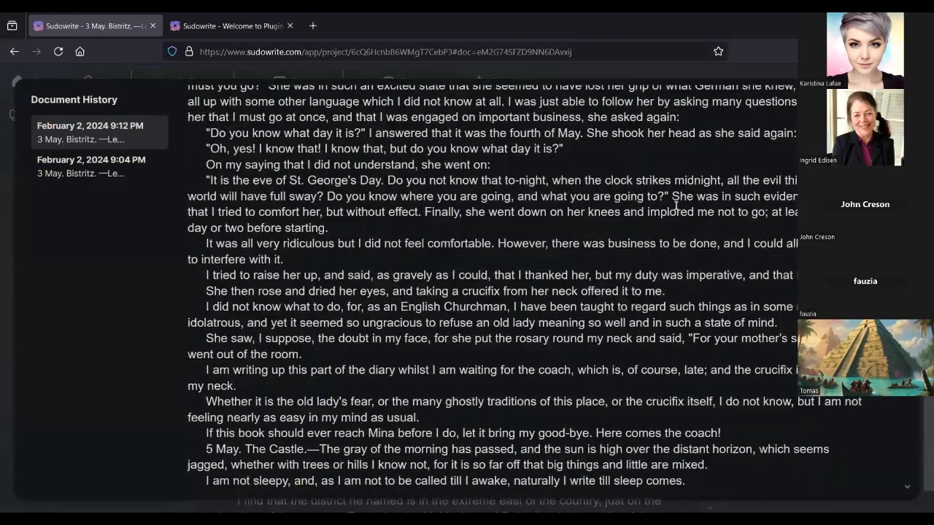
pyautogui.scroll(15, 676, 205)
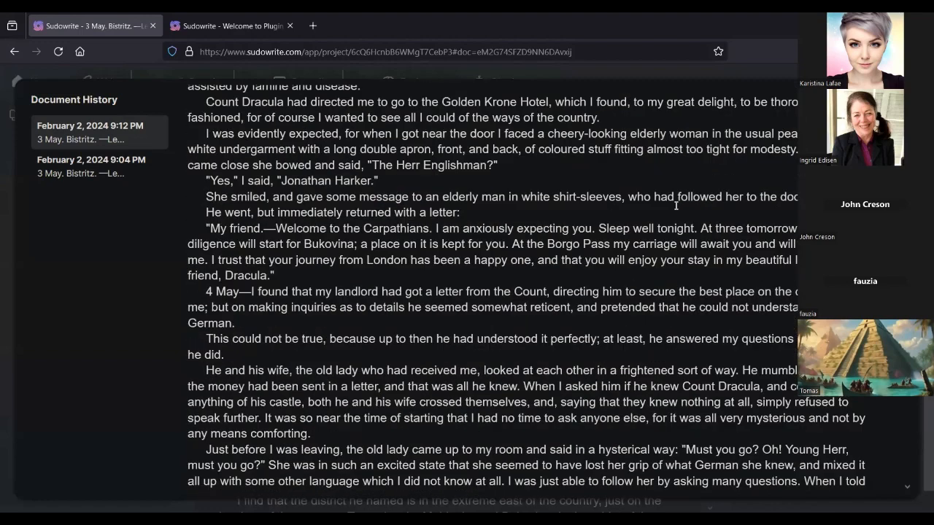
pyautogui.press('Escape')
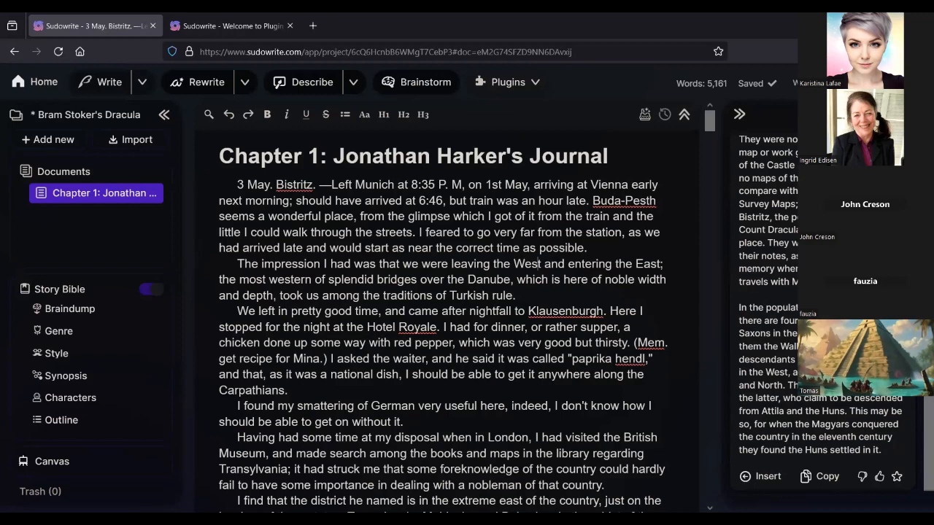
# Step: Copy the rewritten passage, then set the instructions visibility to Hidden in the plugin's edit form
pyautogui.click(827, 476)
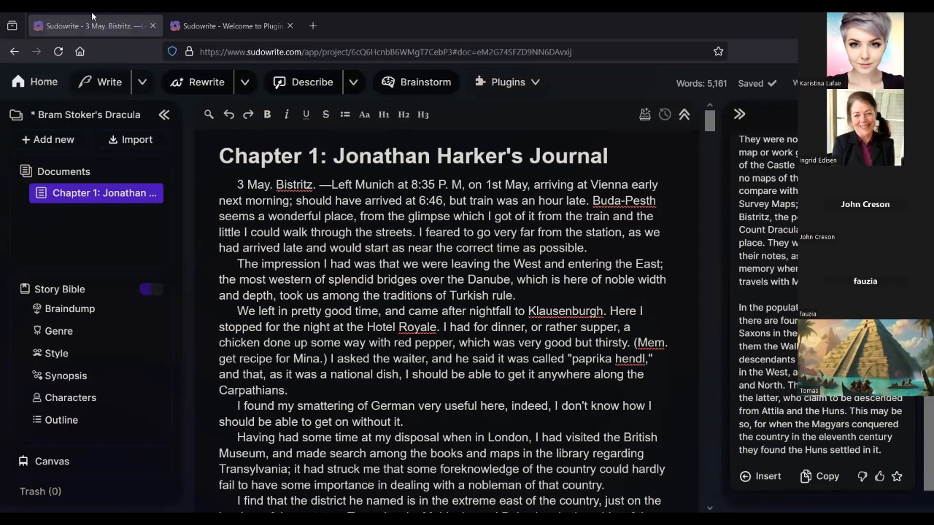
pyautogui.click(177, 27)
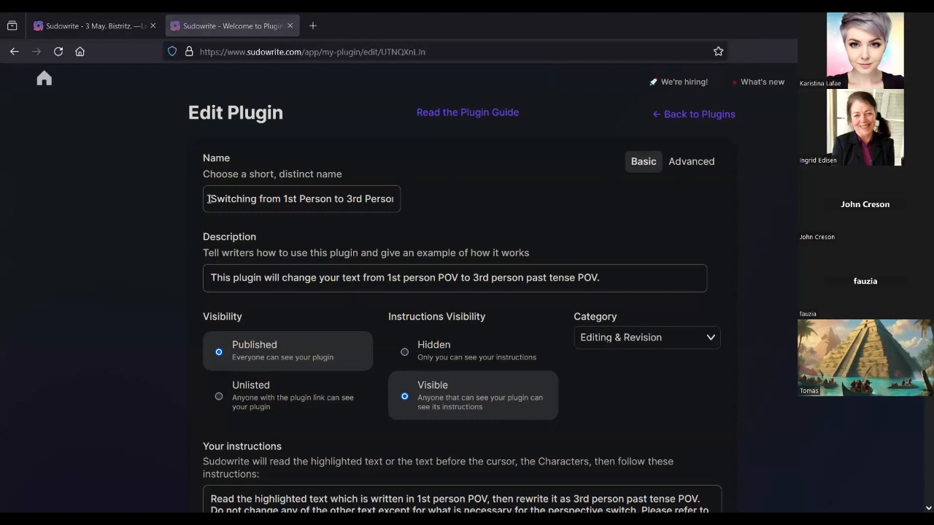
pyautogui.click(337, 278)
pyautogui.scroll(-2, 337, 278)
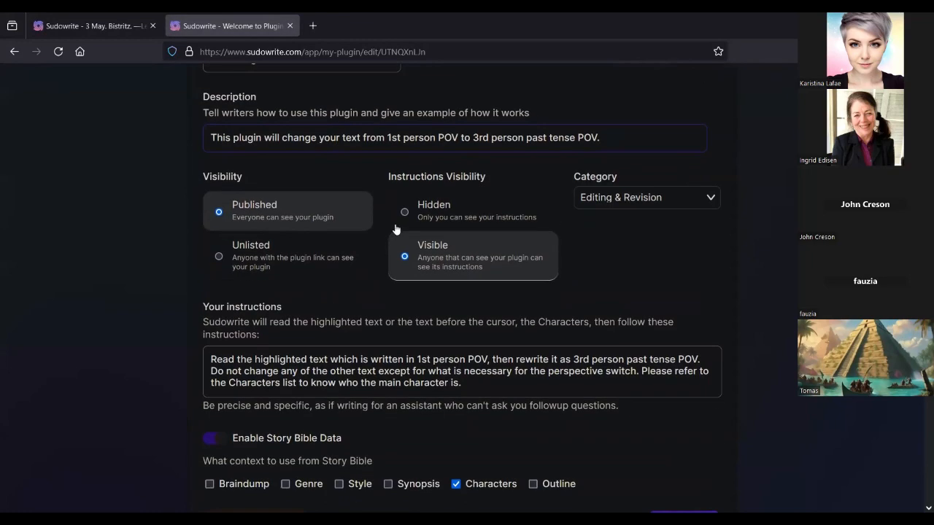
pyautogui.click(403, 210)
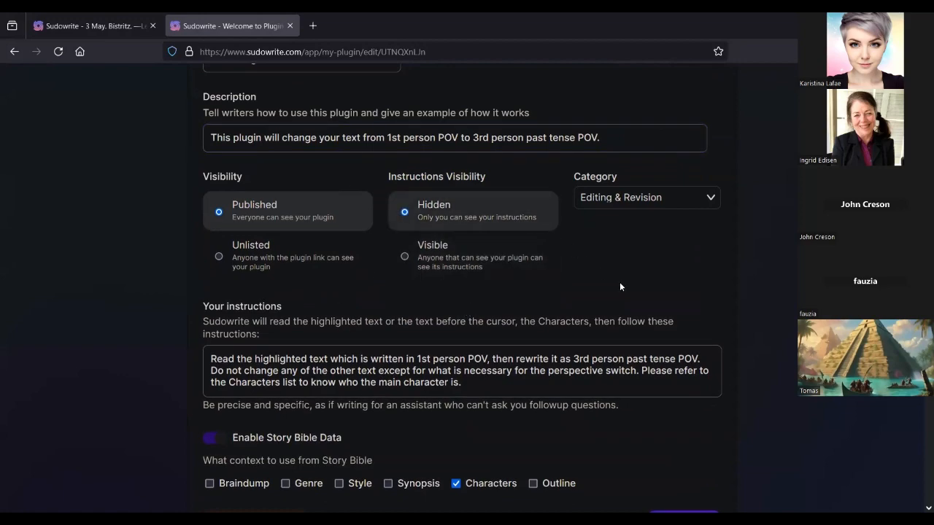
# Step: Check the plugin's instructions, Story Bible context and visibility settings, then save the plugin
pyautogui.scroll(-2, 616, 274)
pyautogui.click(501, 236)
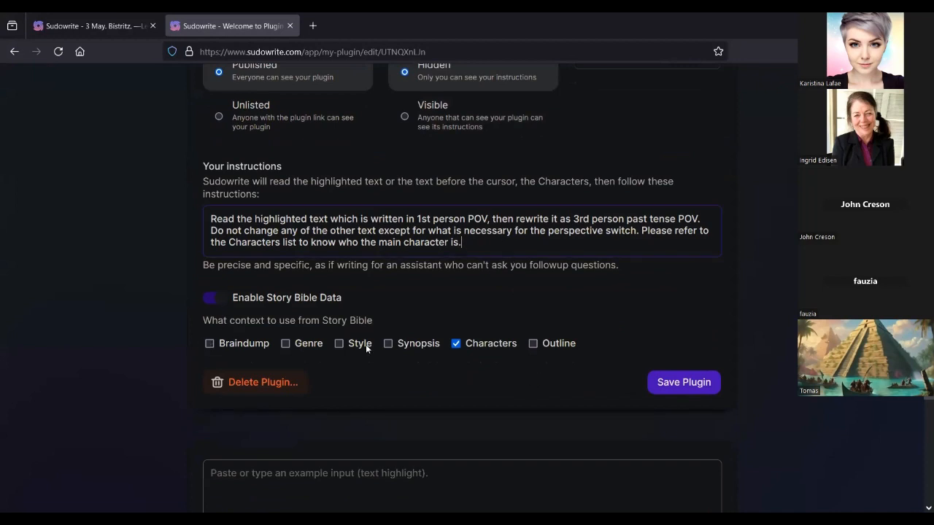
pyautogui.click(209, 299)
pyautogui.click(771, 289)
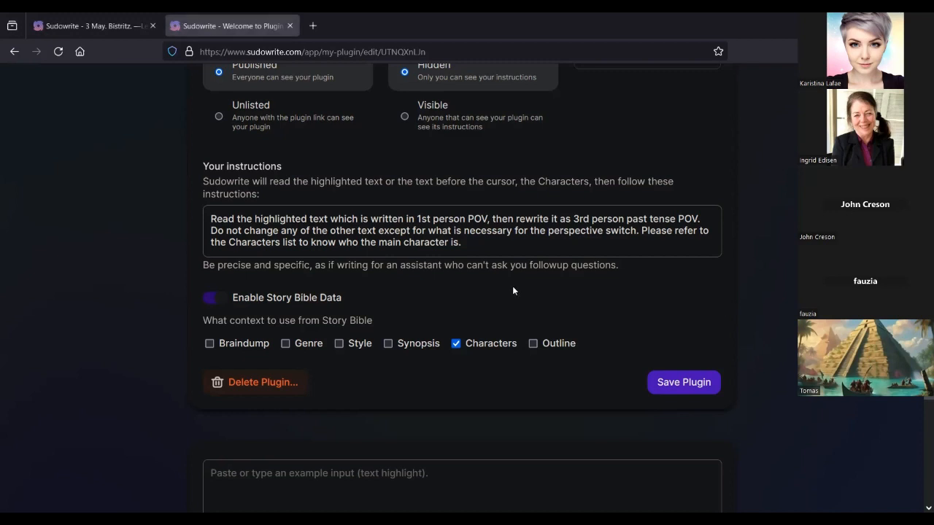
pyautogui.scroll(-1, 555, 280)
pyautogui.scroll(5, 556, 281)
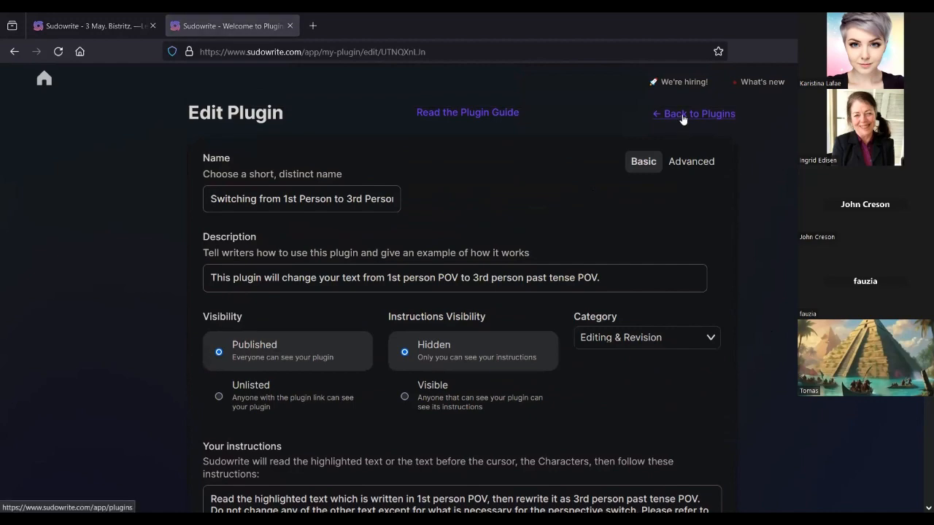
pyautogui.scroll(-5, 496, 274)
pyautogui.scroll(2, 453, 226)
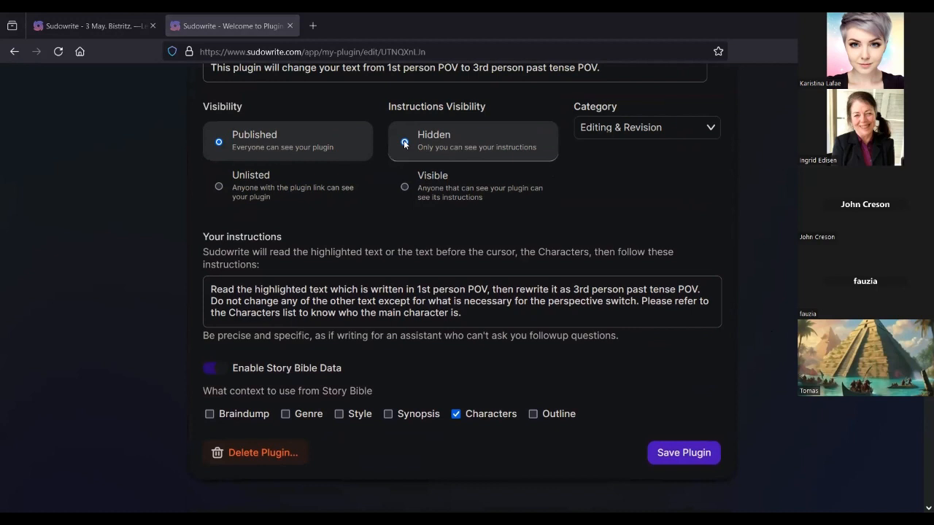
pyautogui.click(710, 455)
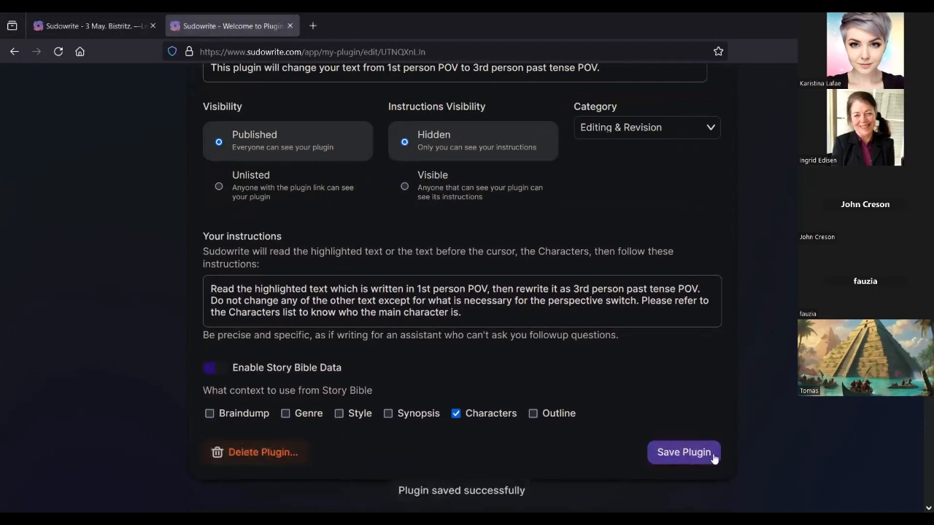
# Step: Return to the plugin directory, list your own plugins and open the details page of "Switching from 1st Person to 3rd Person"
pyautogui.scroll(3, 604, 373)
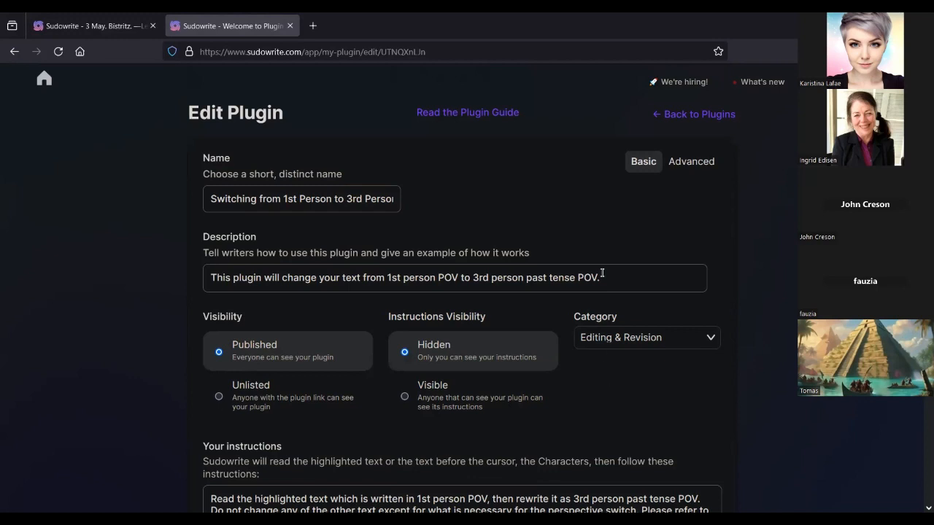
pyautogui.click(695, 115)
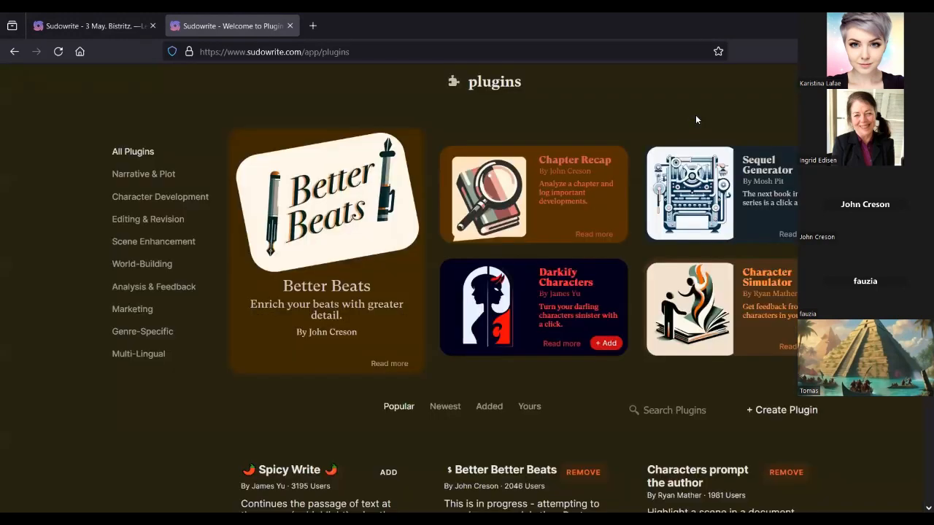
pyautogui.scroll(-3, 595, 272)
pyautogui.scroll(1, 594, 271)
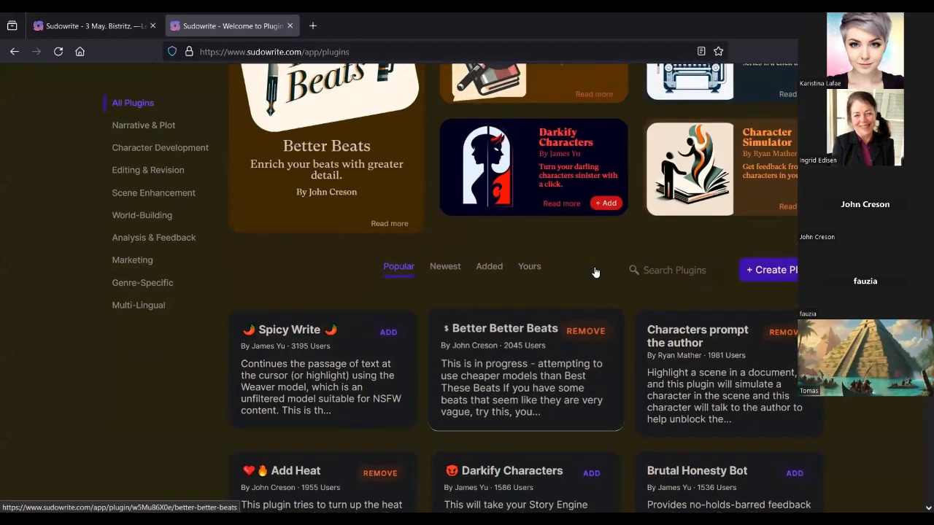
pyautogui.click(528, 268)
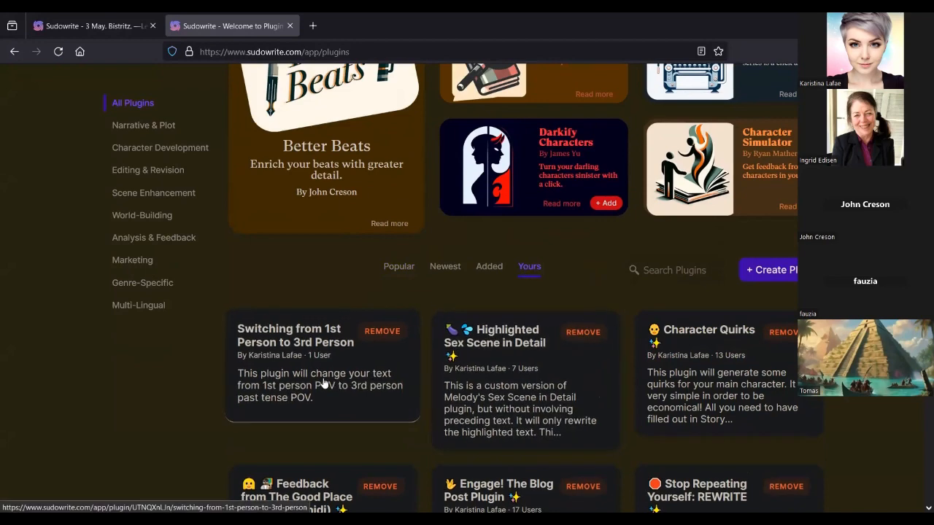
pyautogui.click(276, 392)
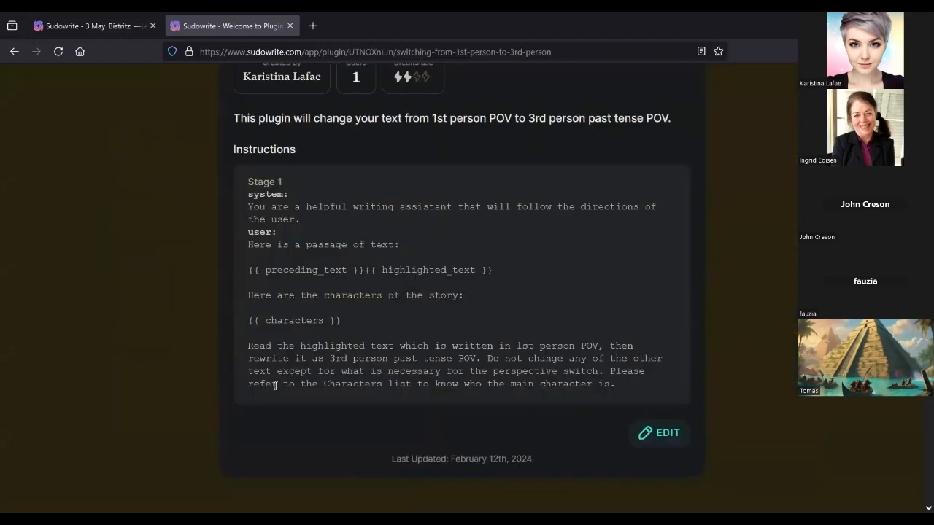
# Step: Open the plugin's edit form and look over its visibility, instructions and Story Bible settings
pyautogui.scroll(1, 540, 396)
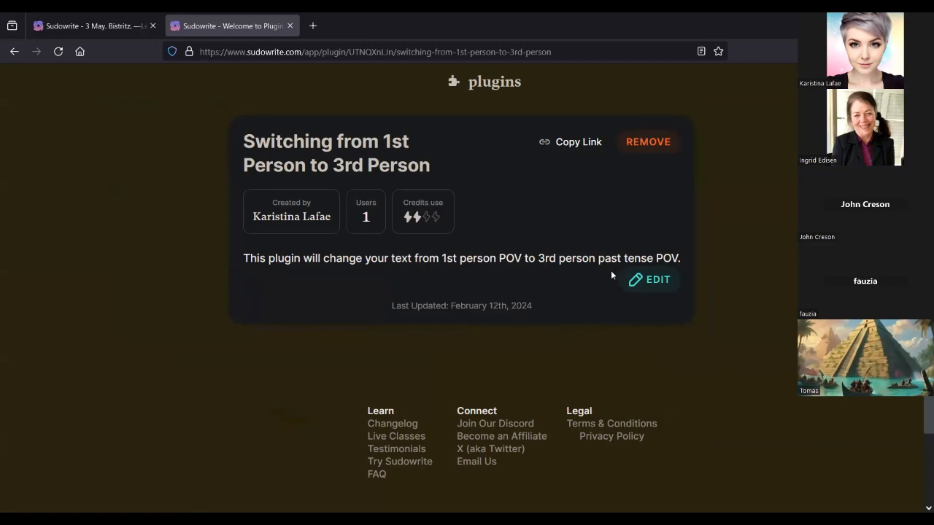
pyautogui.click(654, 284)
pyautogui.scroll(-3, 511, 284)
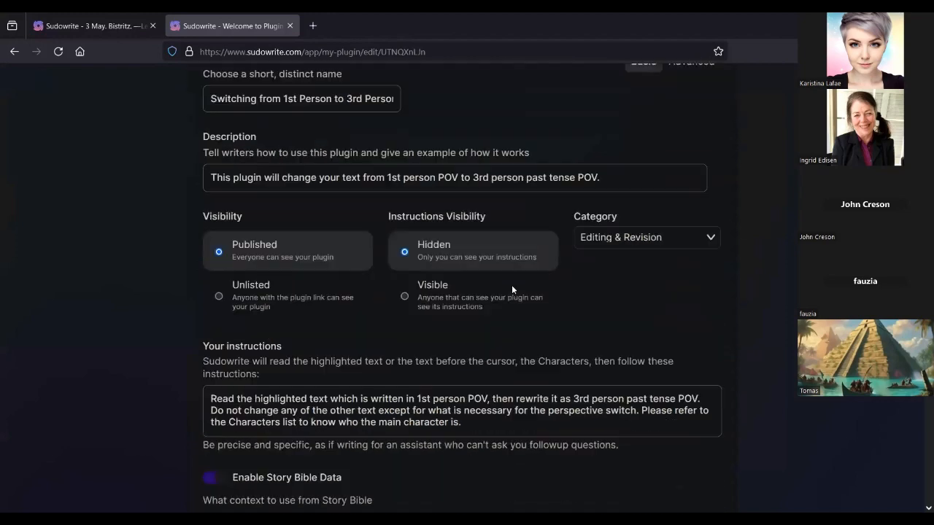
pyautogui.click(516, 317)
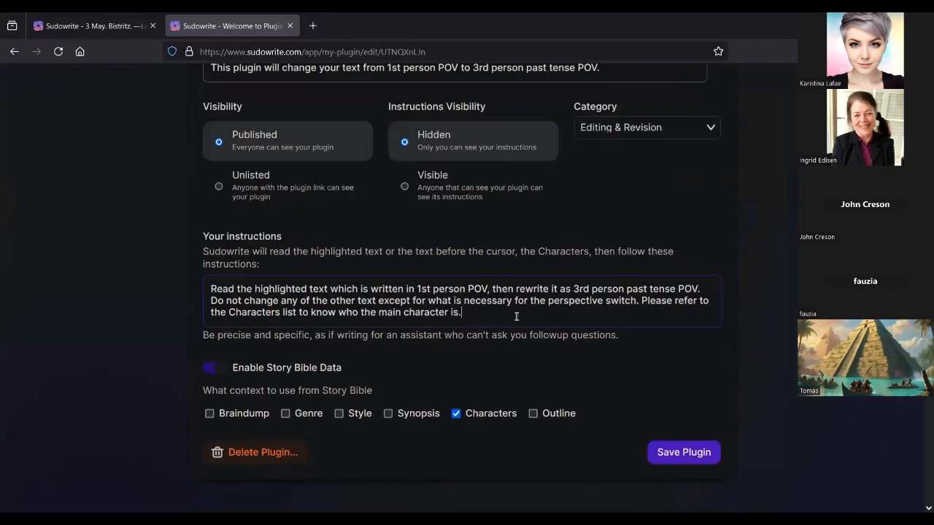
pyautogui.scroll(2, 519, 292)
# Step: Add a new paragraph to the plugin's description: "This plugin uses GPT 3.5 Turbo and has a maximum word limit of 3,000 words input + output"
pyautogui.click(618, 205)
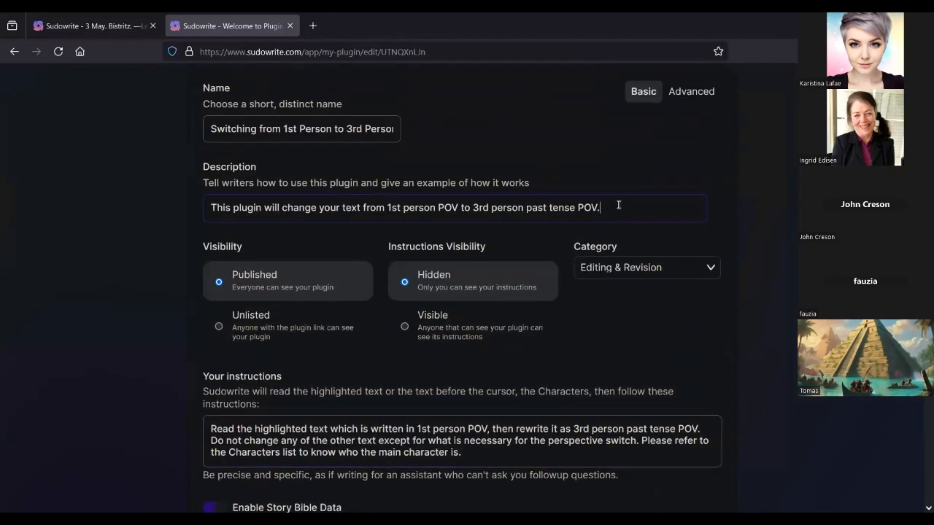
pyautogui.press('Return')
pyautogui.press('Return')
pyautogui.write('This pl')
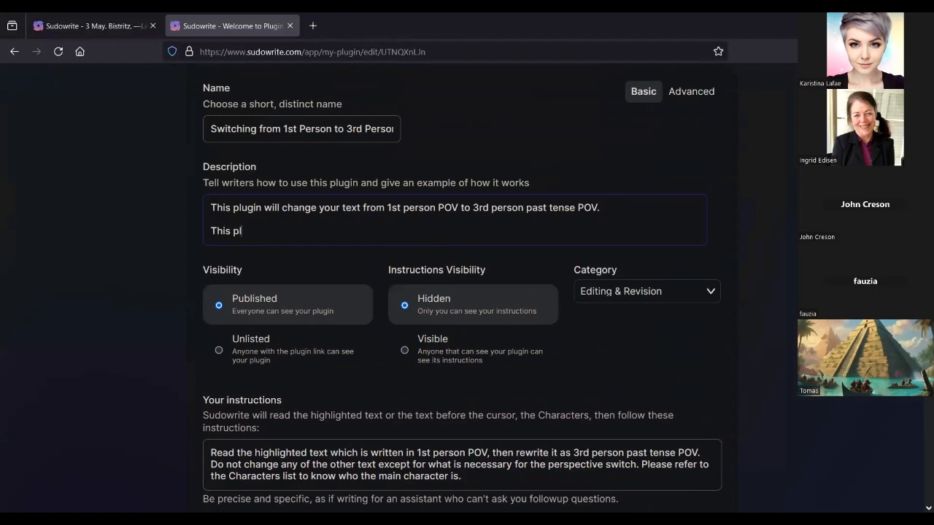
pyautogui.write('ugin uses GPT 3.5')
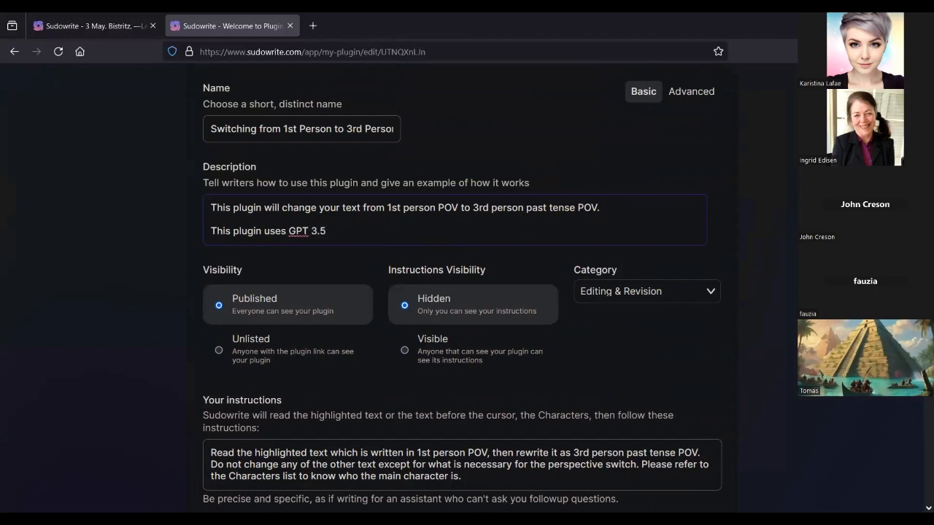
pyautogui.write(' Turbo and has a max')
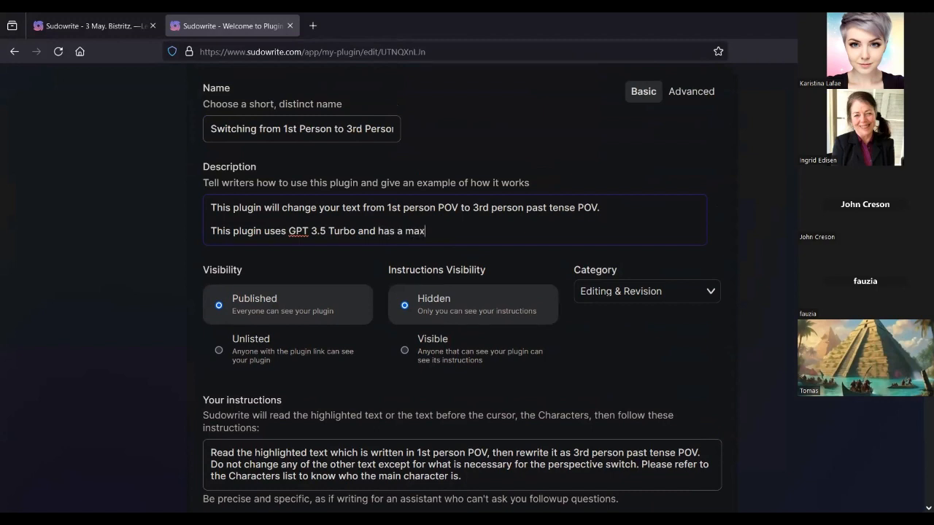
pyautogui.write('imum word limit of 3,0')
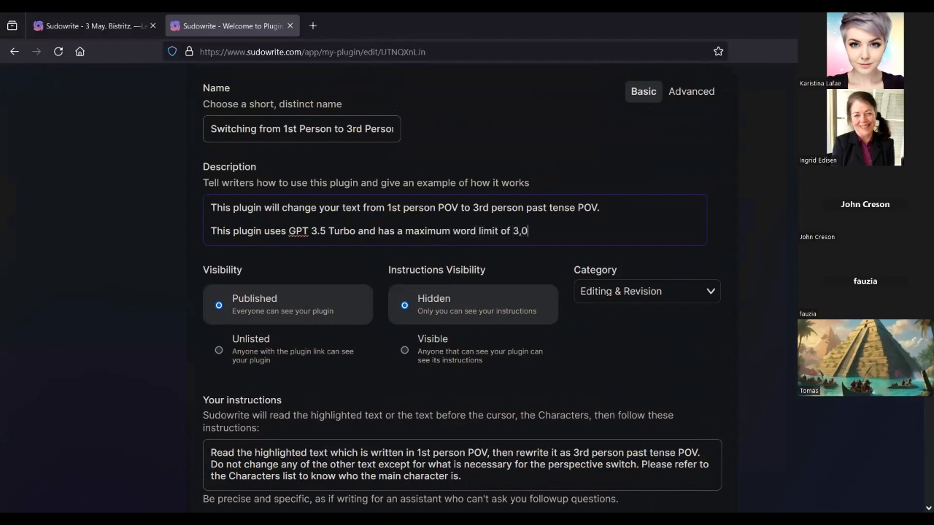
pyautogui.write('00 words')
pyautogui.write('input + output')
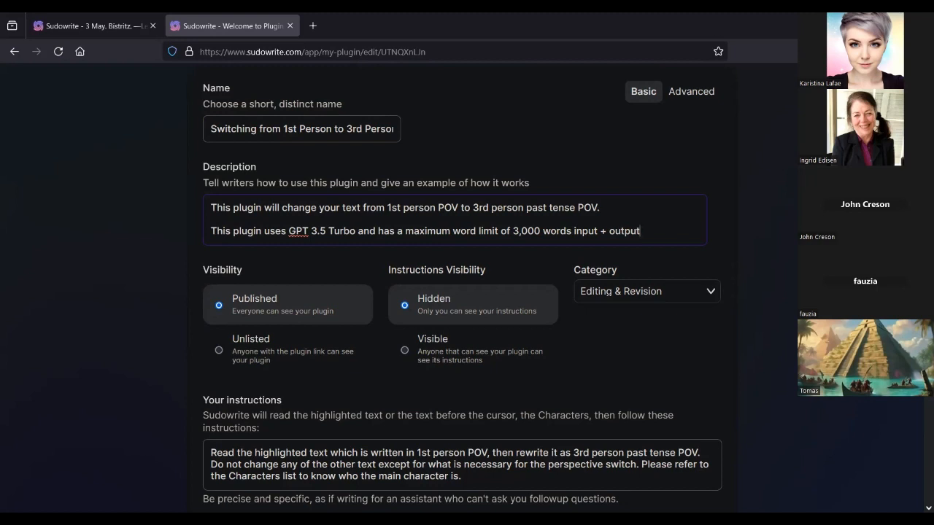
# Step: Add to the description that it brings in Story Bible Character box information, so extraneous characters may be removed before running the plugin
pyautogui.write('. It brings in information from')
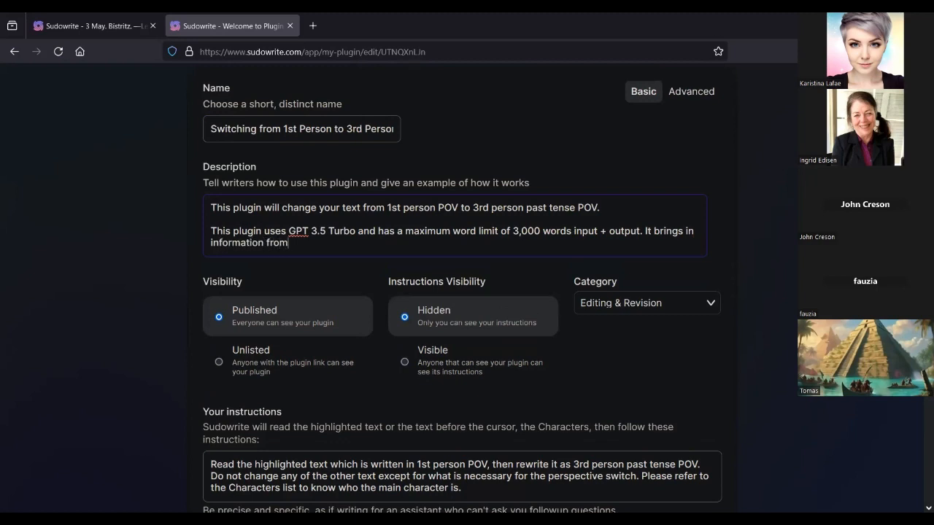
pyautogui.write(' your Character box in Story Bible, ')
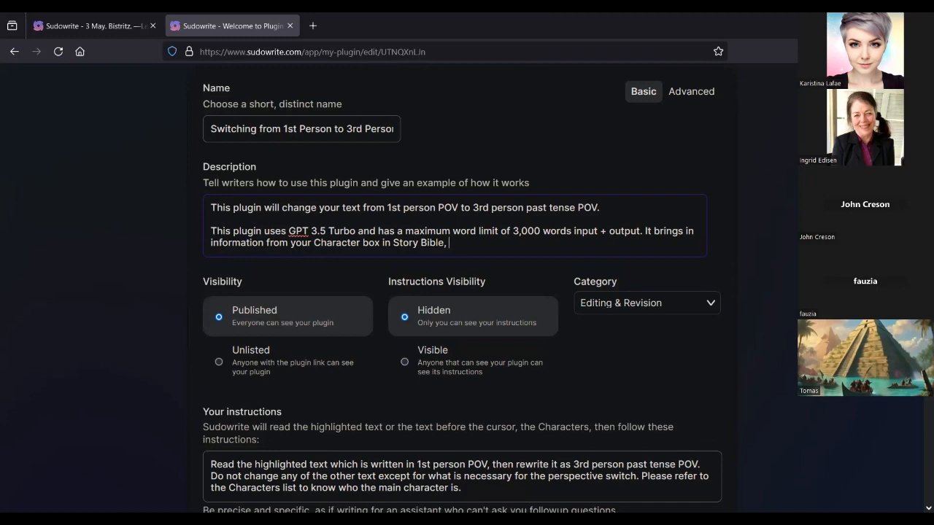
pyautogui.write('so you may want to remo')
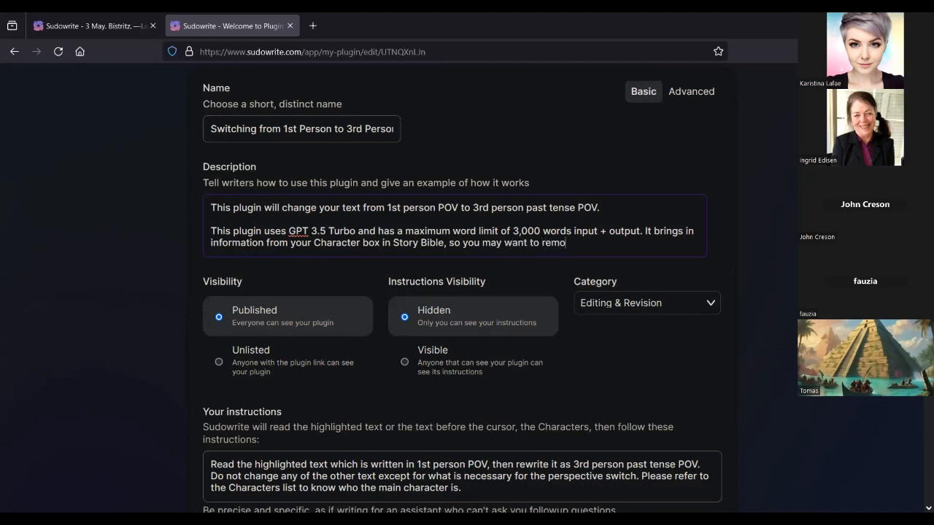
pyautogui.write('ve extraneous charac')
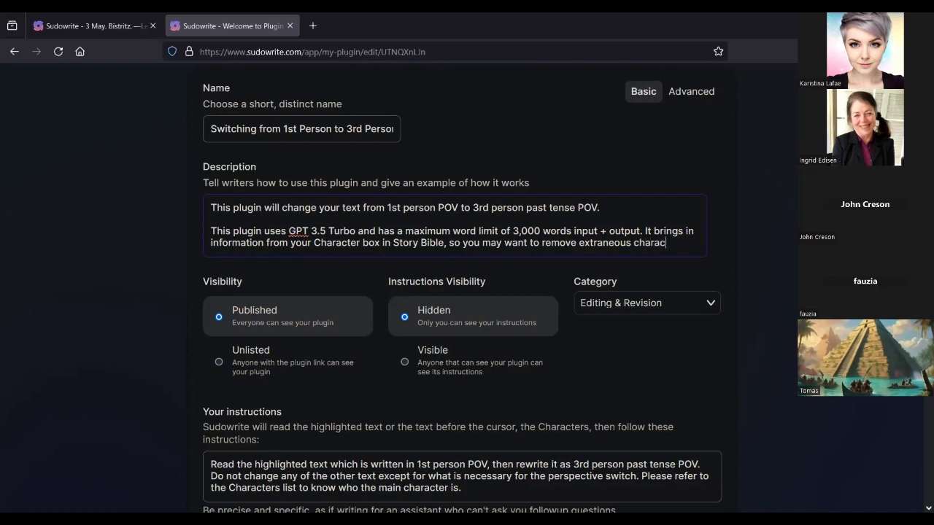
pyautogui.write('ters from the box')
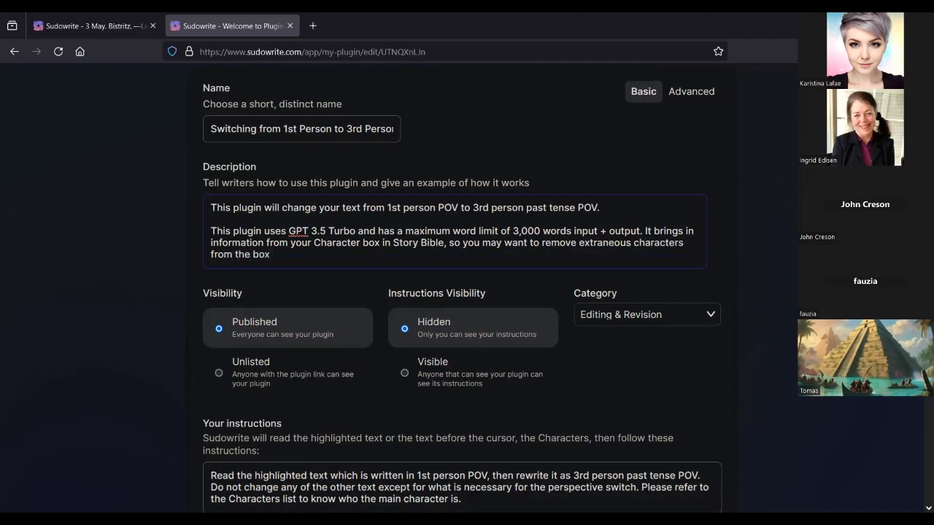
pyautogui.write(' before running this plu')
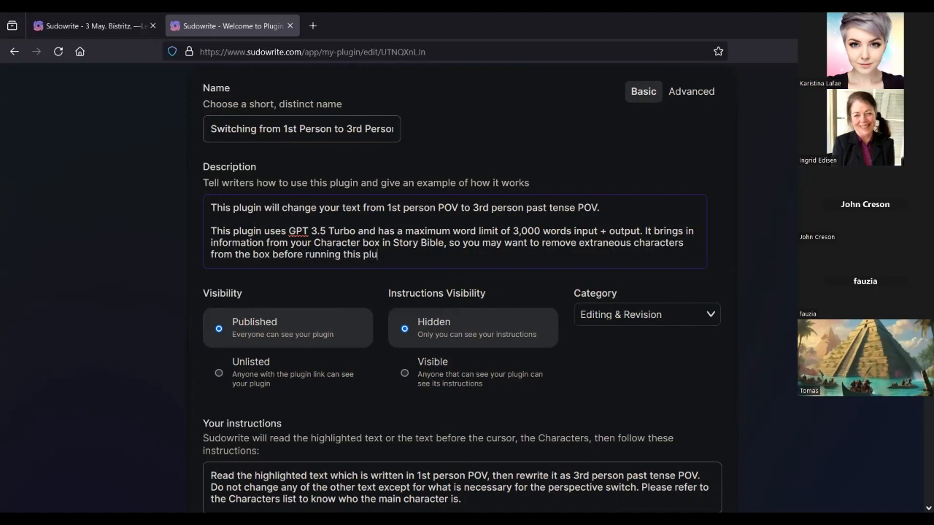
# Step: End the description with "Recommended maximum length of highlighted text is about 1,000 words."
pyautogui.write('gin. Recommended')
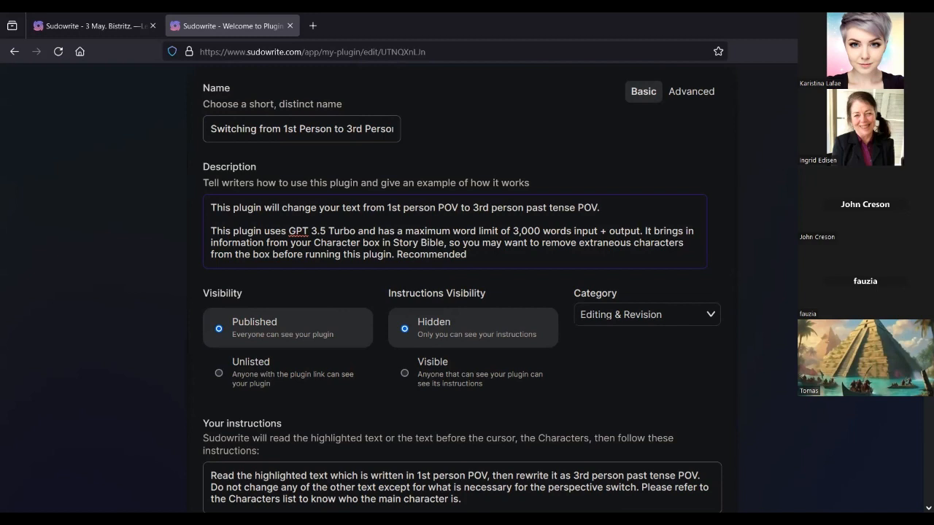
pyautogui.write(' maximum length of hig')
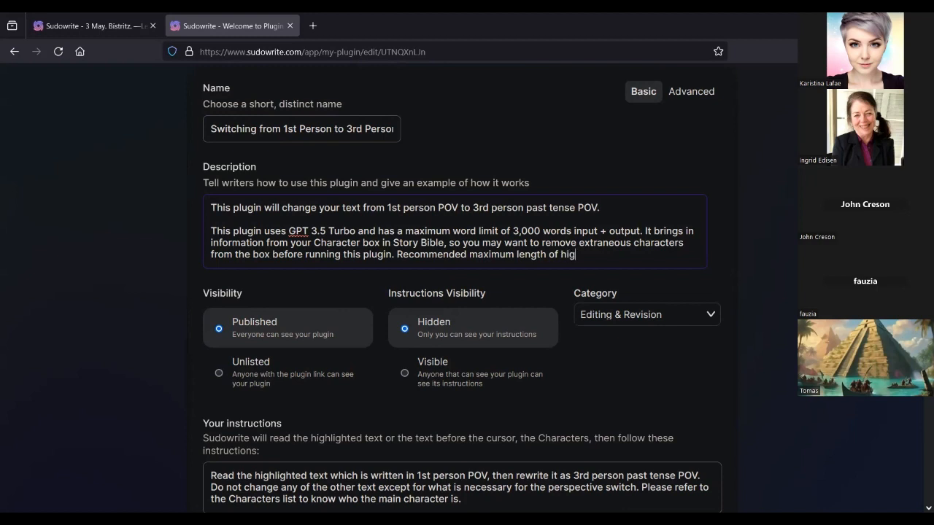
pyautogui.write('hlighted text is about')
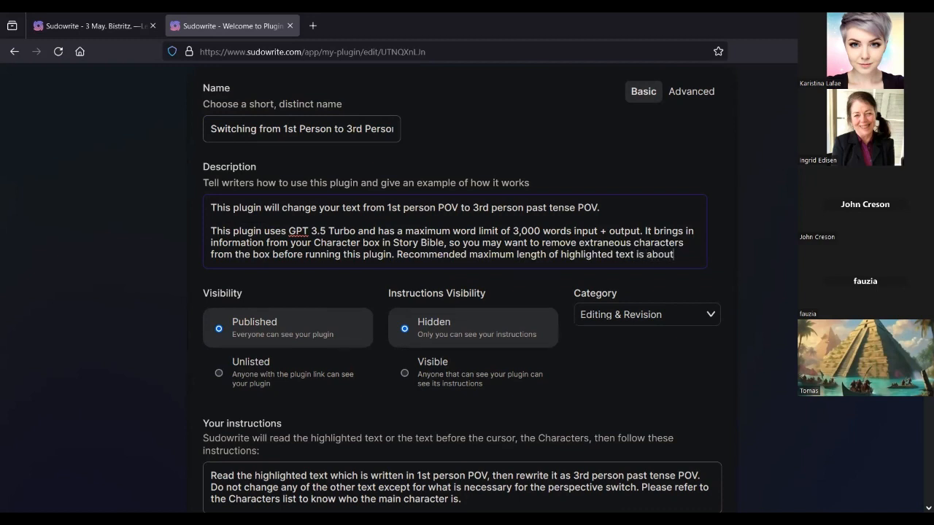
pyautogui.write(' 1,000 words.')
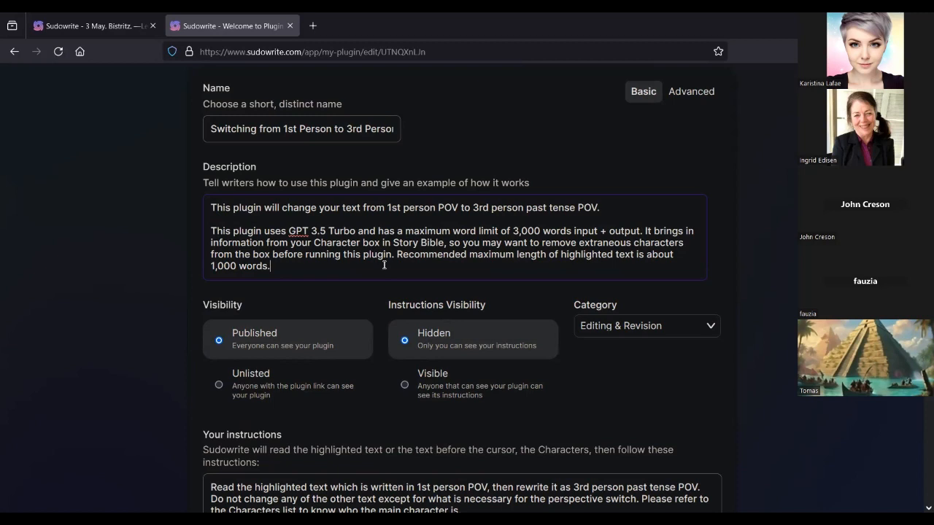
# Step: Set the plugin's instructions visibility to Visible and save the plugin
pyautogui.scroll(-1, 384, 265)
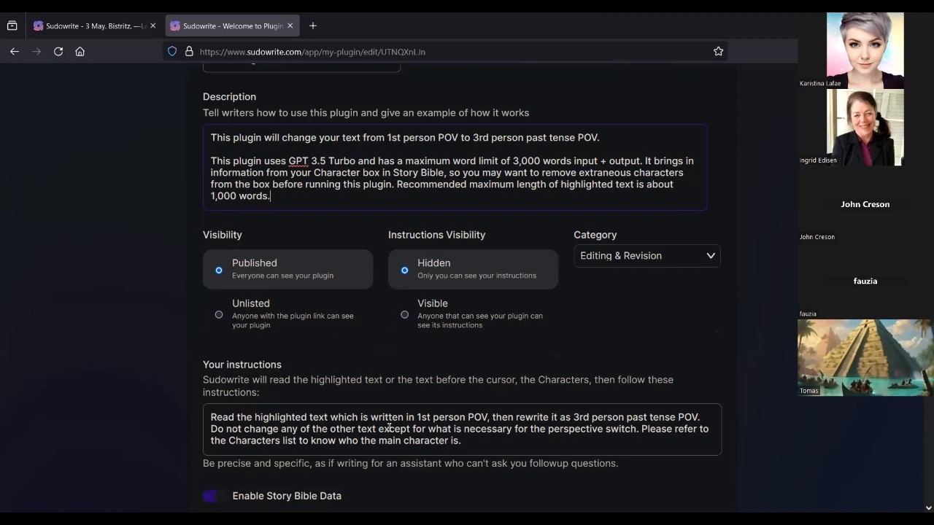
pyautogui.scroll(-1, 403, 333)
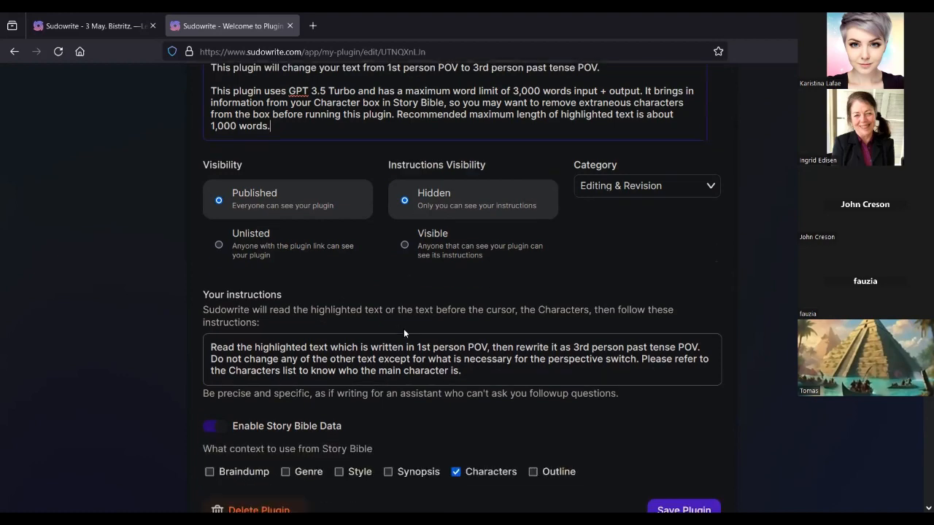
pyautogui.scroll(2, 526, 324)
pyautogui.scroll(-7, 522, 326)
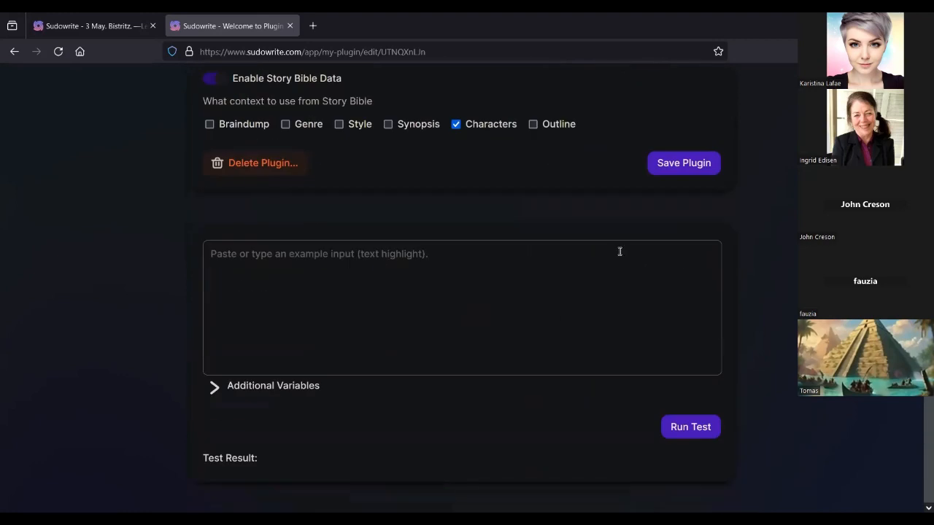
pyautogui.scroll(6, 523, 200)
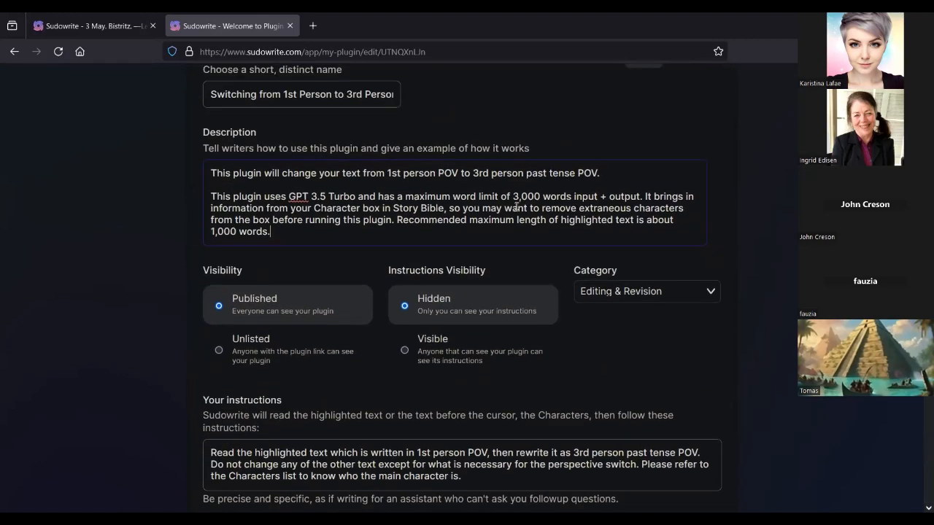
pyautogui.click(406, 382)
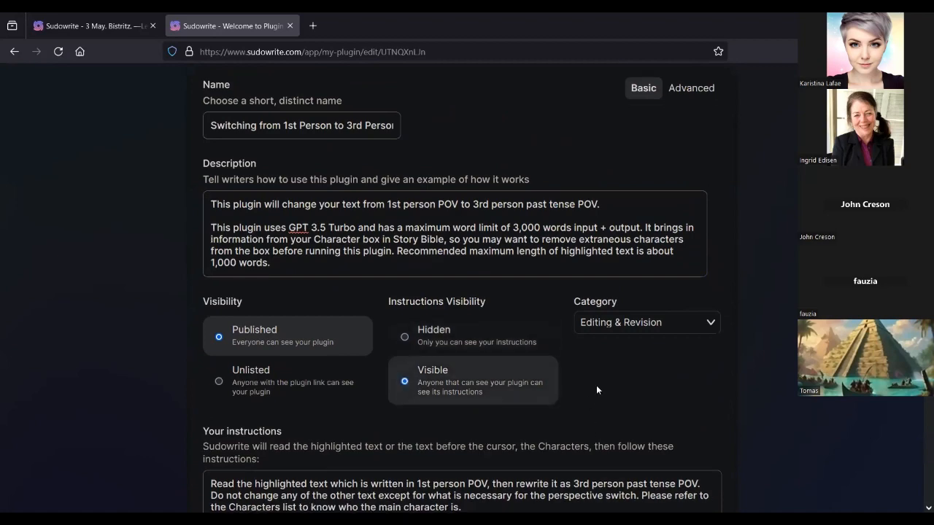
pyautogui.scroll(-5, 596, 385)
pyautogui.click(667, 305)
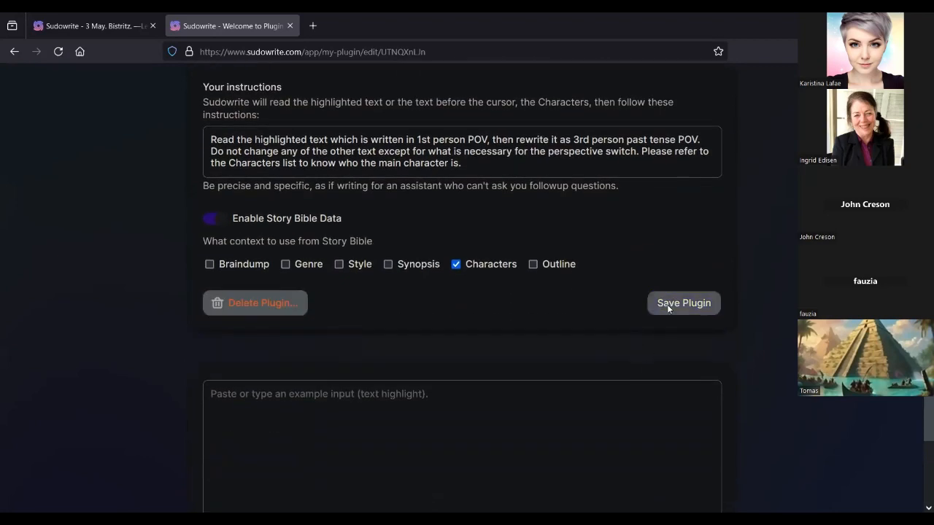
# Step: Go back to the plugin directory, list your own plugins and open "Switching from 1st Person to 3rd Person"
pyautogui.scroll(6, 567, 283)
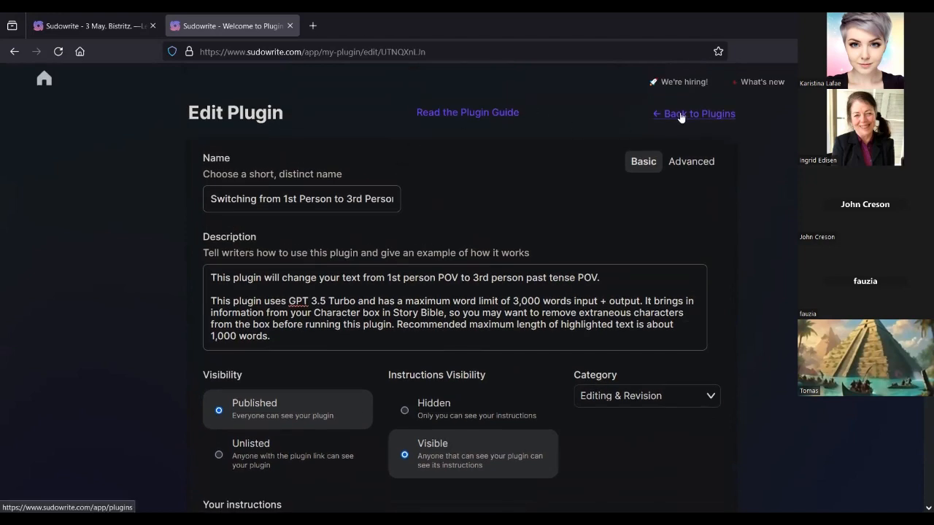
pyautogui.click(662, 115)
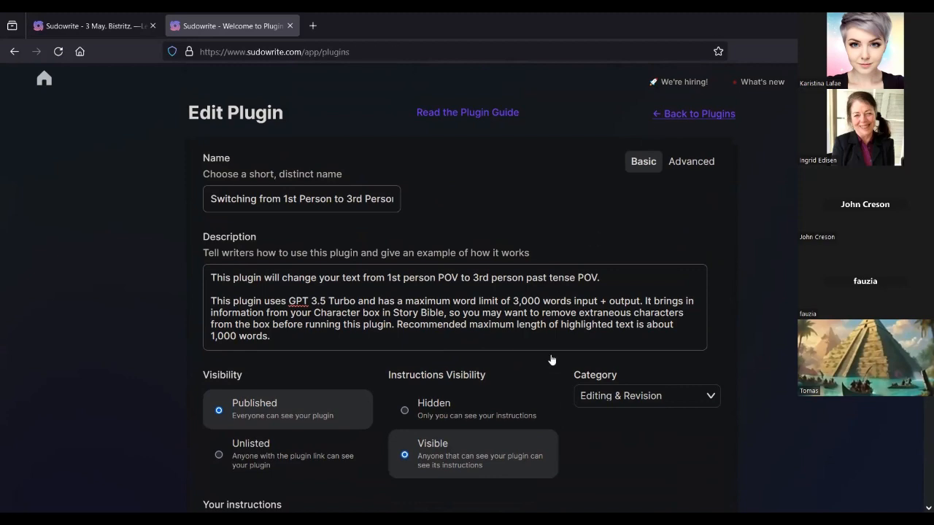
pyautogui.scroll(-3, 436, 309)
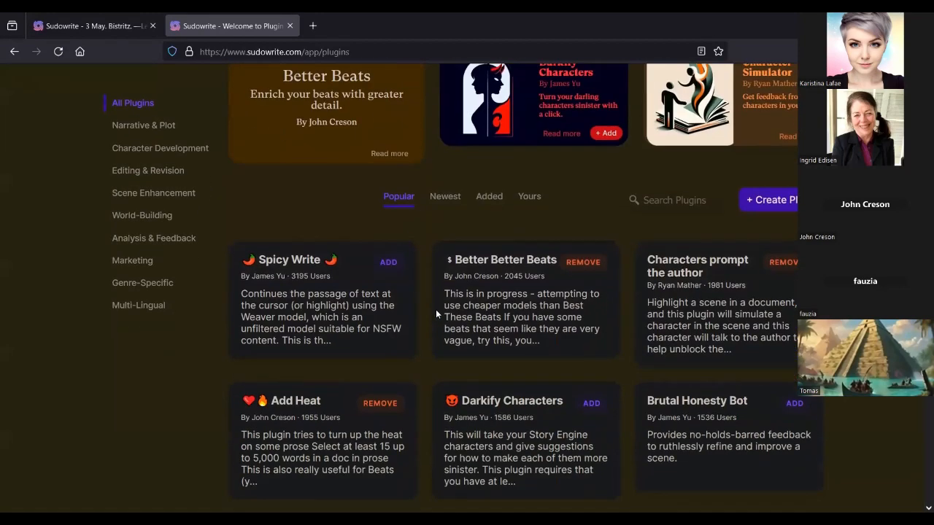
pyautogui.click(531, 200)
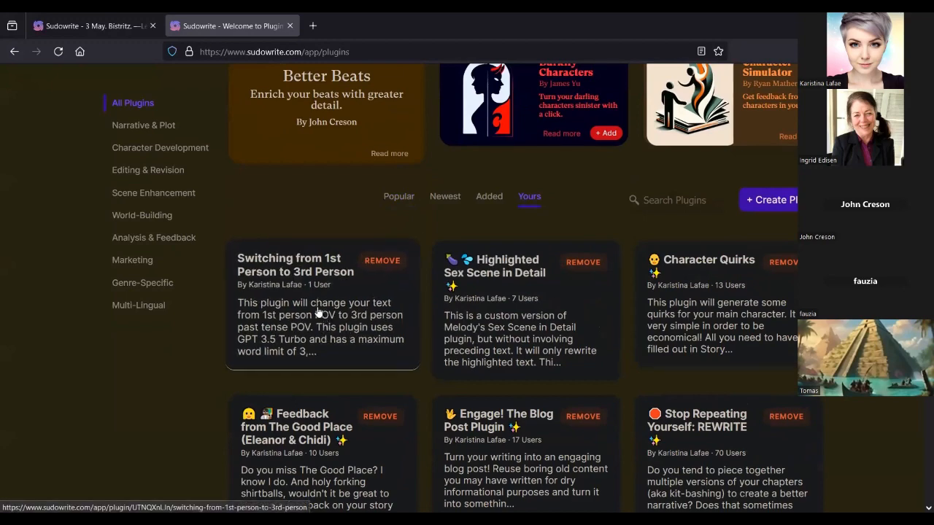
pyautogui.click(296, 324)
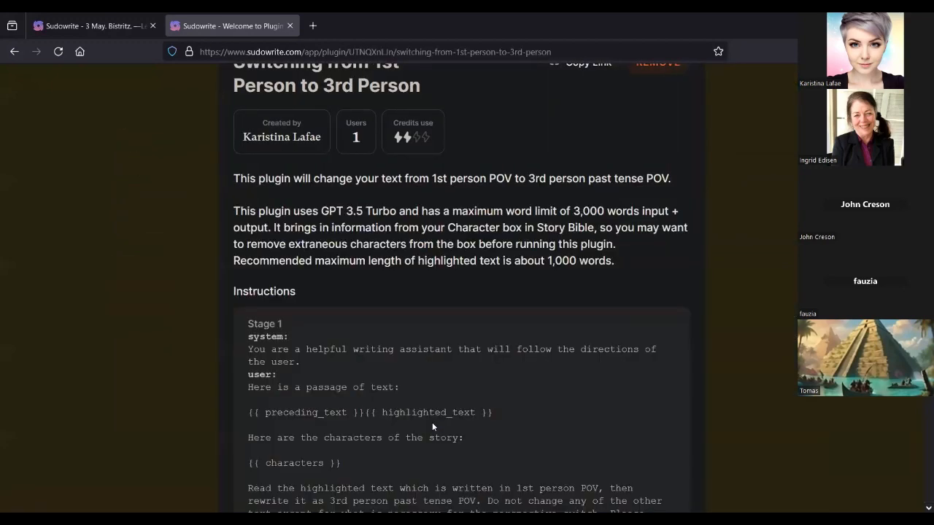
# Step: Review the description and Stage 1 instructions on the plugin's details page, highlighting the paragraph that tells it to rewrite the text
pyautogui.scroll(2, 442, 371)
pyautogui.scroll(-3, 442, 377)
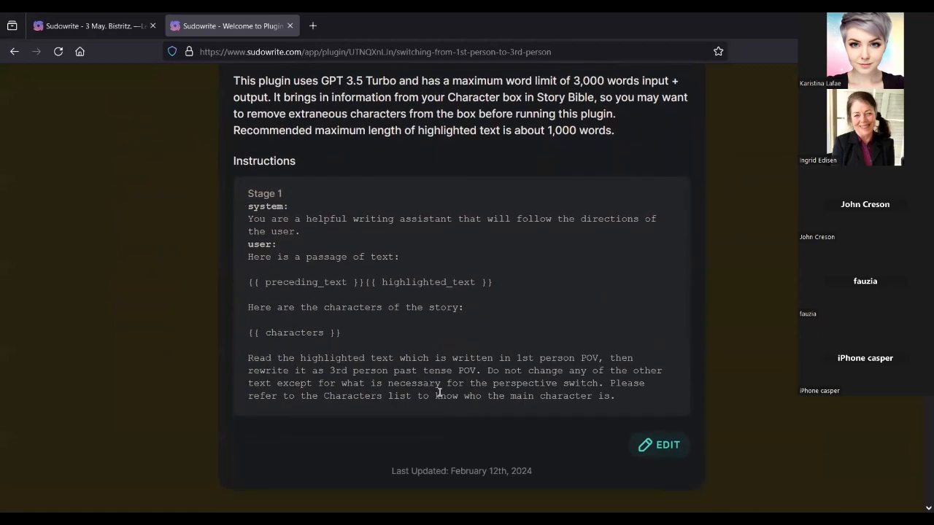
pyautogui.scroll(2, 406, 385)
pyautogui.scroll(1, 406, 385)
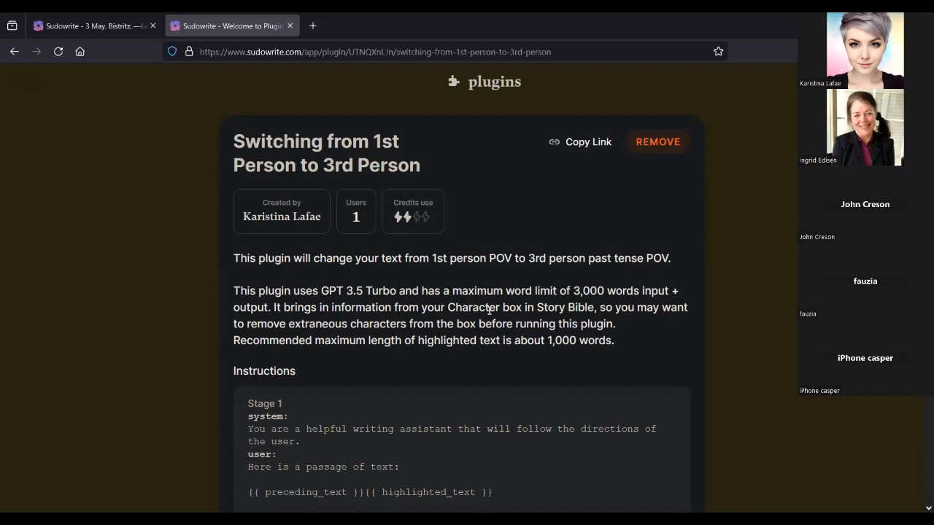
pyautogui.scroll(-3, 489, 310)
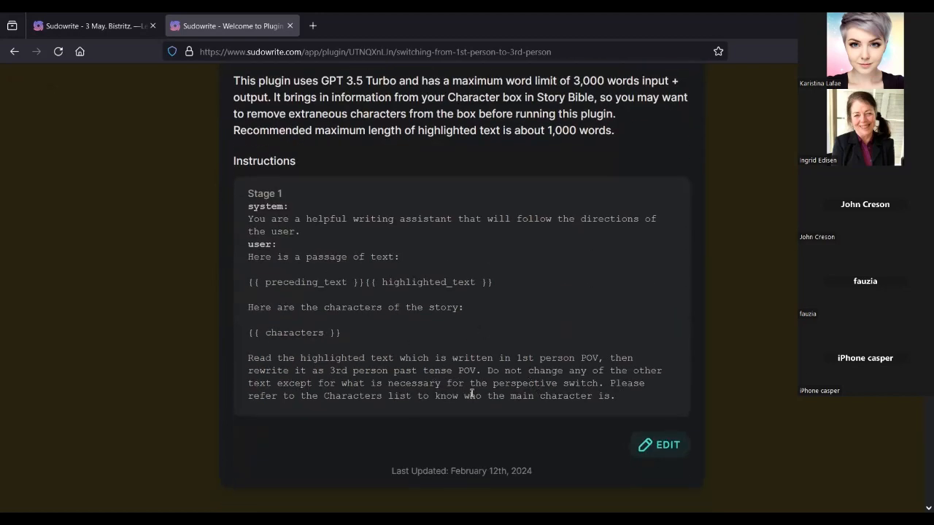
pyautogui.tripleClick(323, 369)
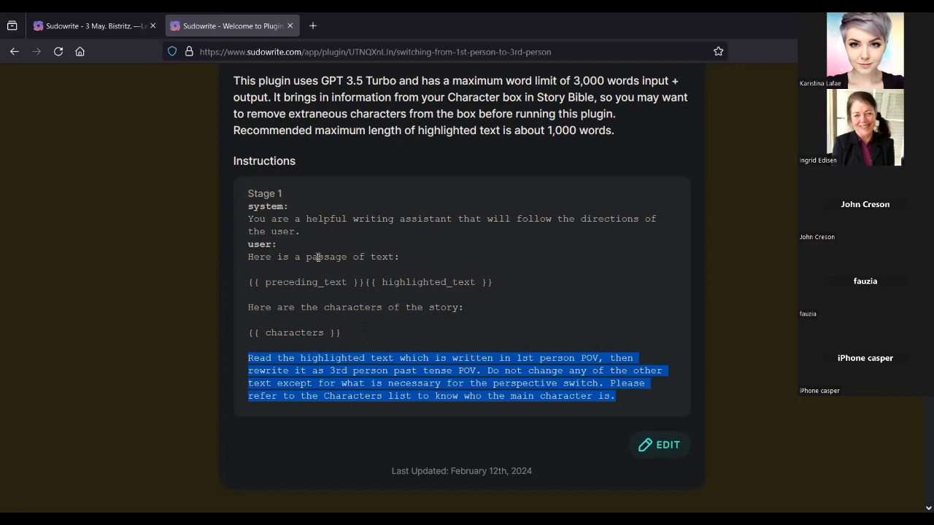
pyautogui.scroll(3, 318, 305)
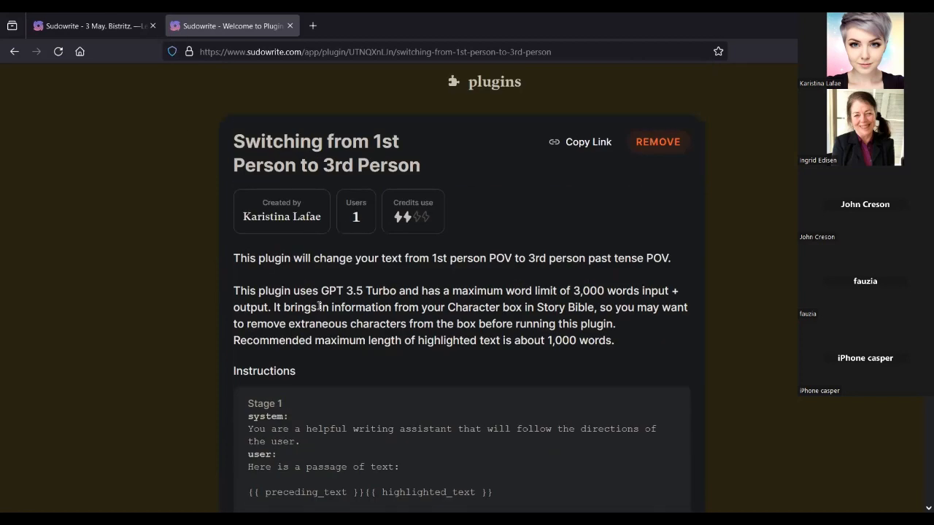
# Step: Return to the plugin directory, list your own plugins and open "Switch to 1st Person Past Tense"
pyautogui.click(474, 86)
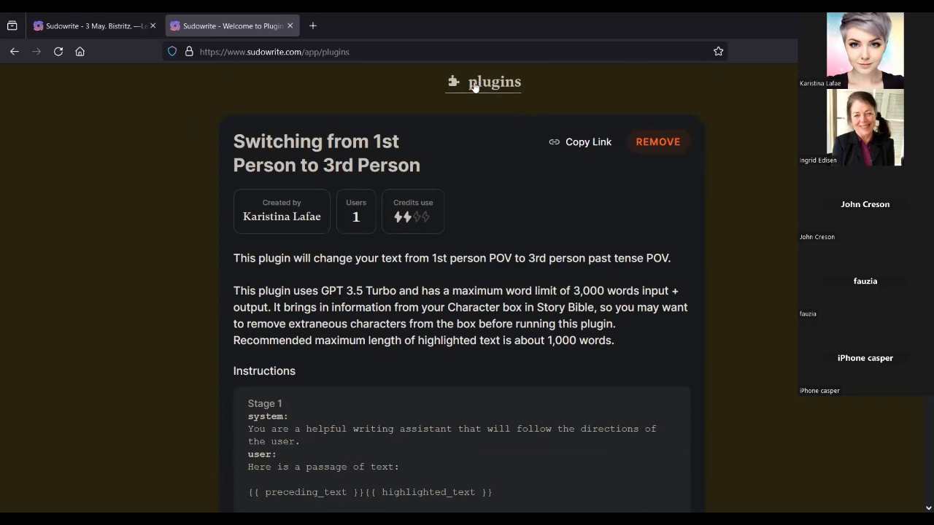
pyautogui.scroll(-3, 554, 409)
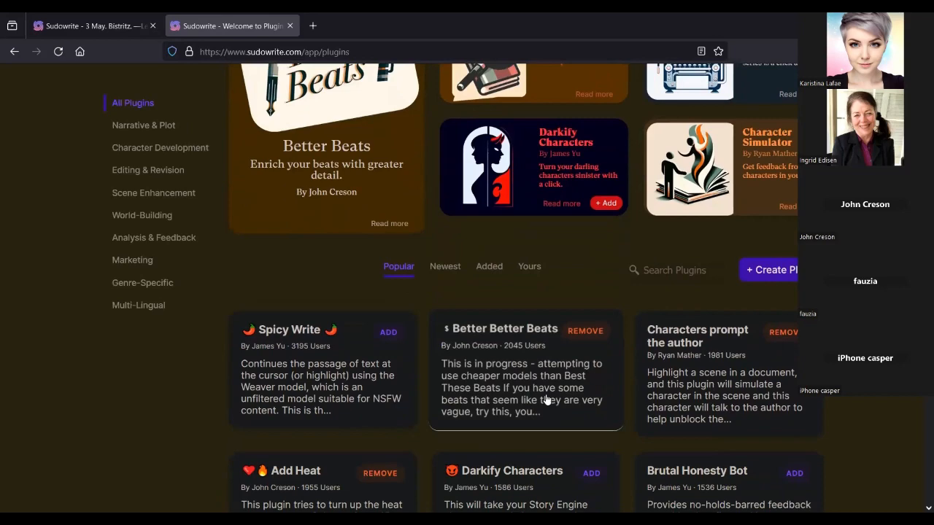
pyautogui.click(530, 267)
pyautogui.scroll(-6, 552, 354)
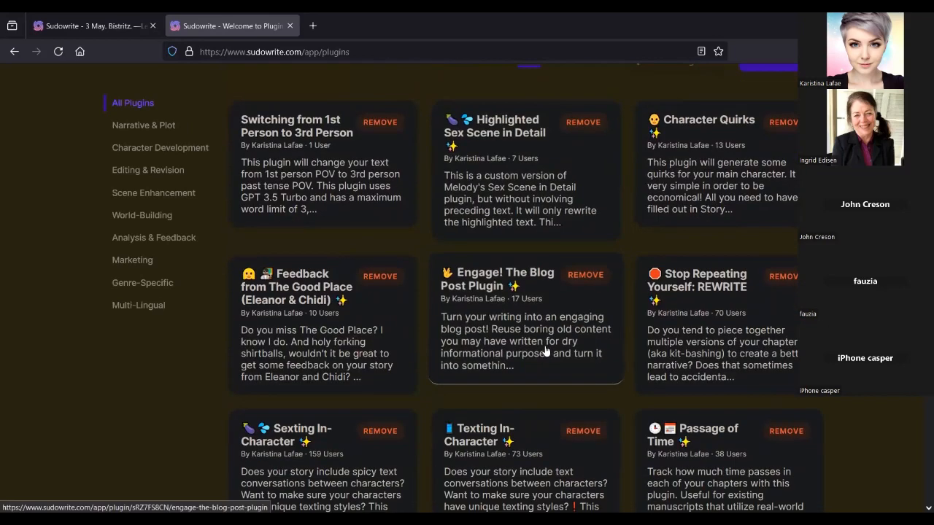
pyautogui.scroll(-3, 546, 351)
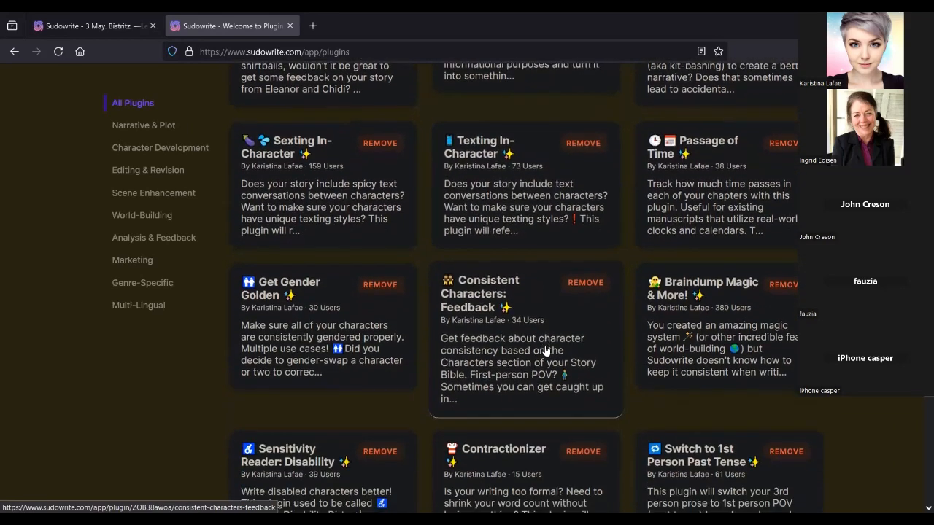
pyautogui.click(678, 348)
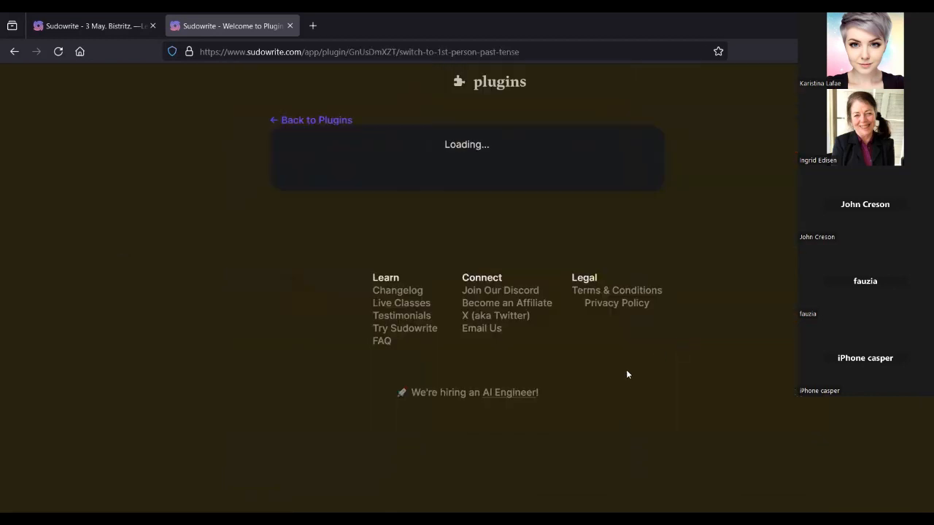
# Step: Read the description of "Switch to 1st Person Past Tense" and open the plugin for editing
pyautogui.scroll(-2, 613, 343)
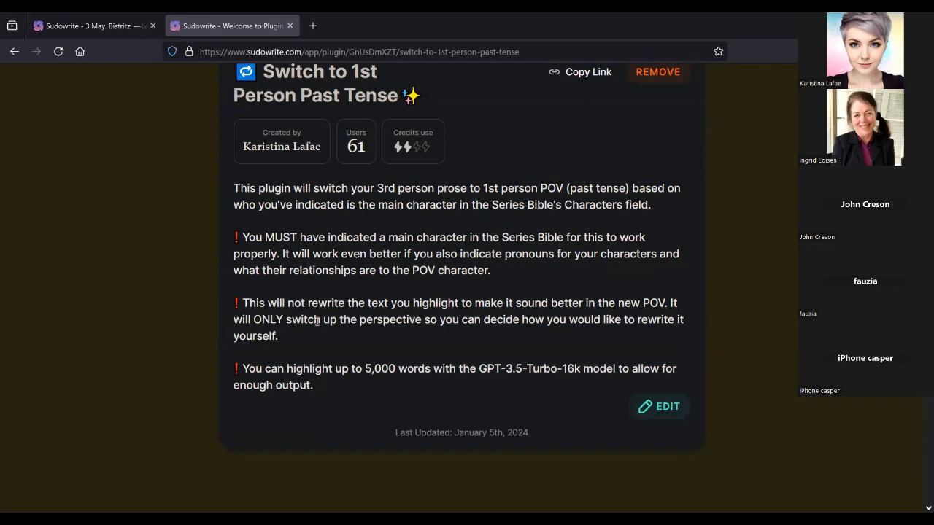
pyautogui.scroll(-3, 318, 322)
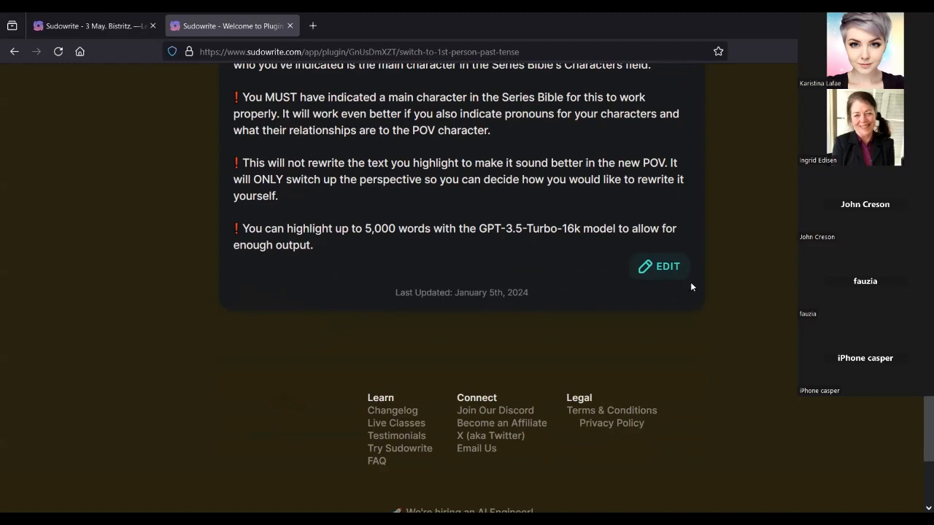
pyautogui.click(660, 266)
# Step: Expand Prompt 1's AI options and inspect the available engines, keeping gpt-3.5-turbo-16k selected
pyautogui.scroll(-7, 581, 297)
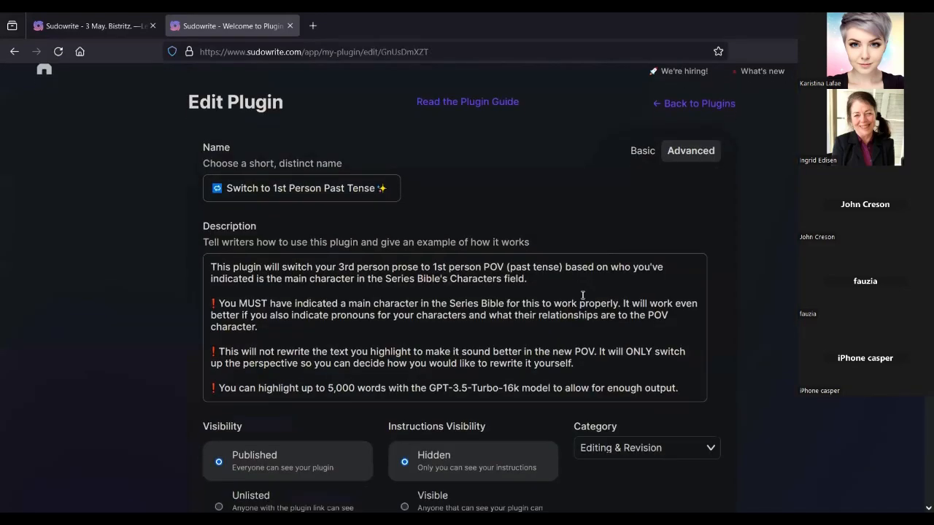
pyautogui.scroll(-8, 582, 295)
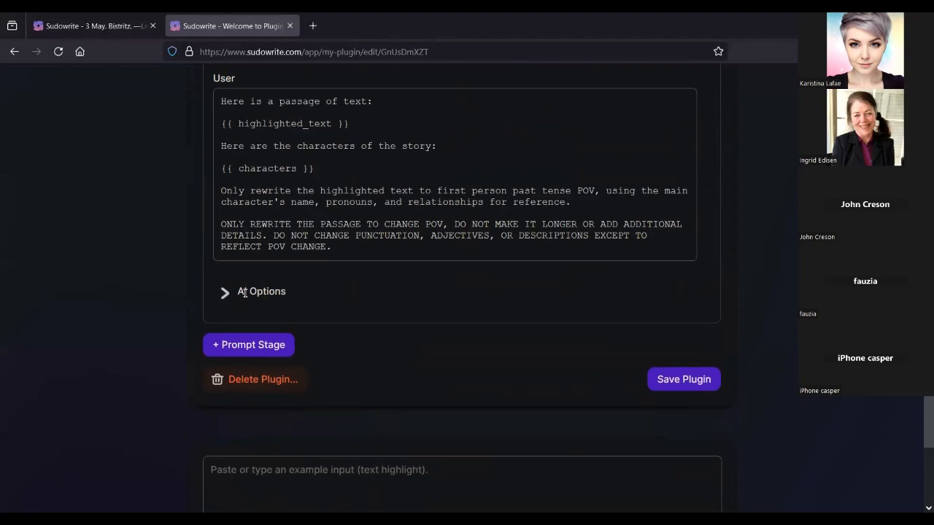
pyautogui.click(244, 292)
pyautogui.click(444, 339)
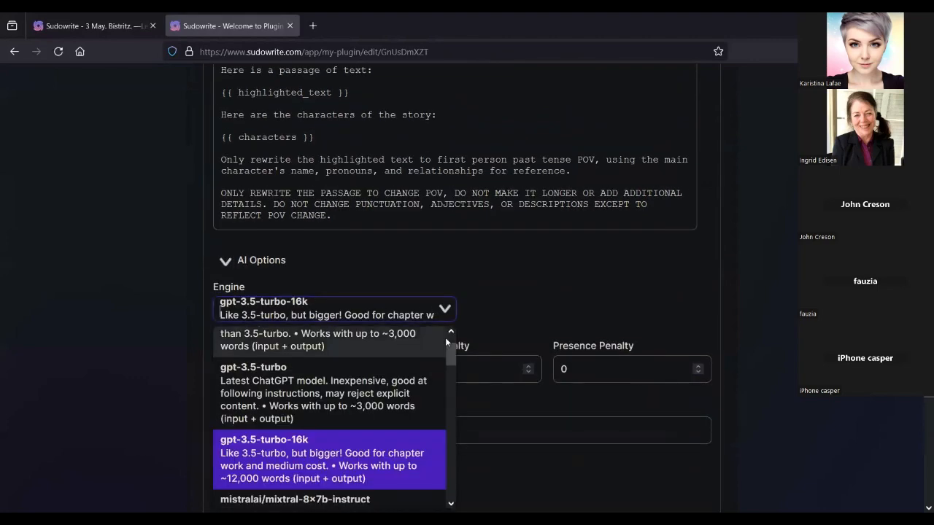
pyautogui.scroll(-2, 505, 301)
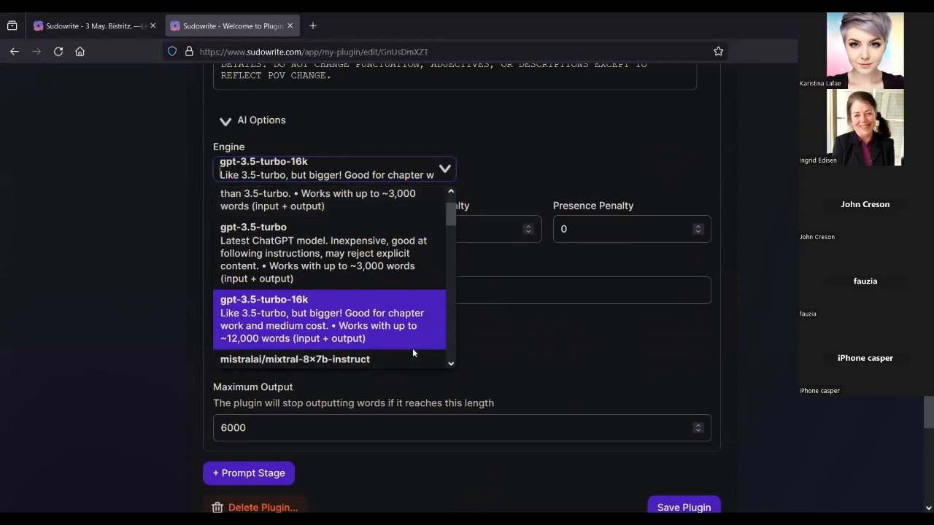
pyautogui.click(583, 334)
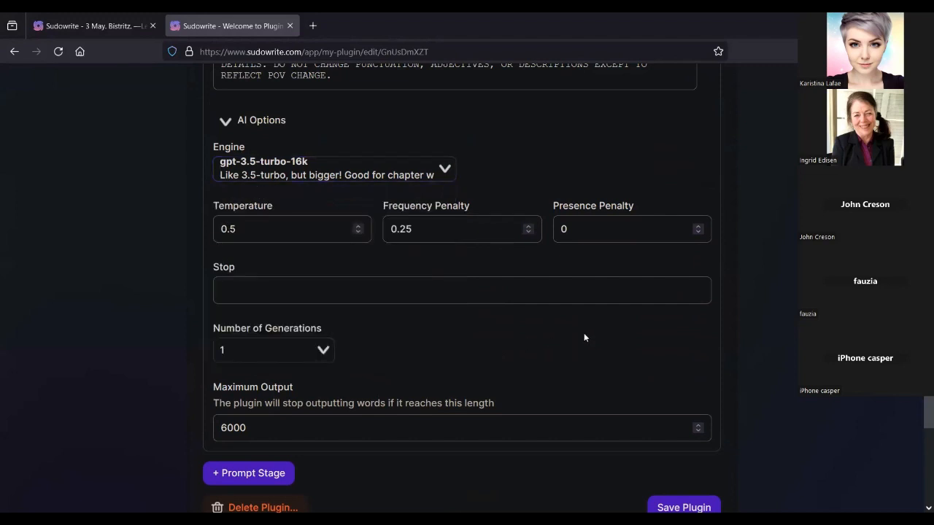
# Step: Review the name, description and visibility settings of the "Switch to 1st Person Past Tense" plugin
pyautogui.scroll(10, 583, 334)
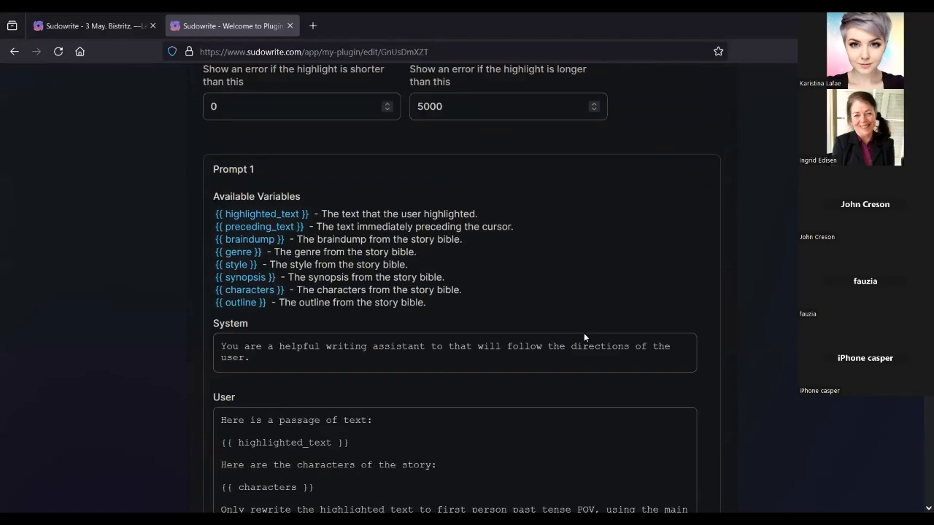
pyautogui.scroll(10, 584, 333)
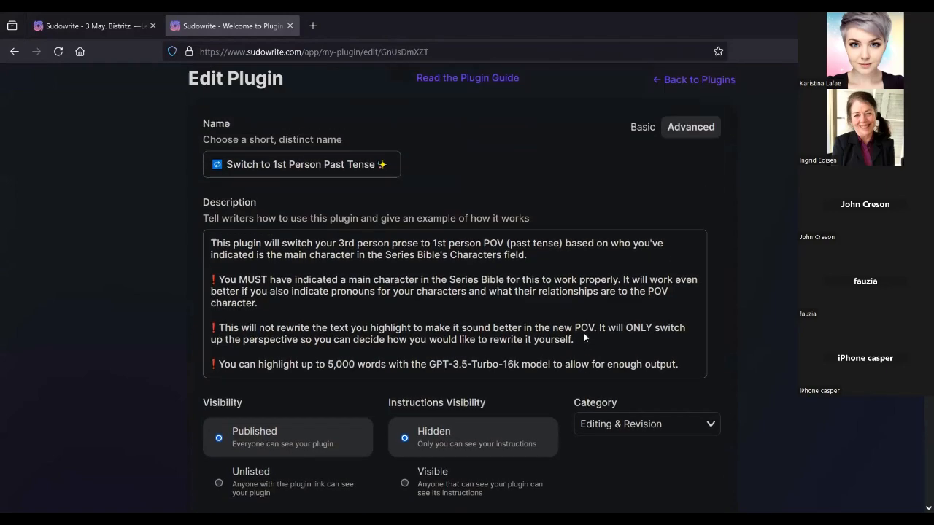
pyautogui.scroll(-1, 583, 333)
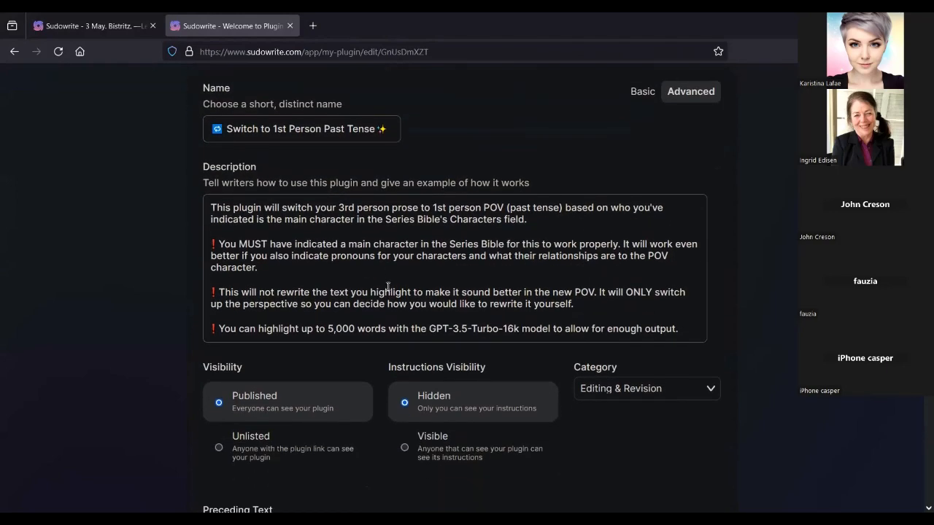
pyautogui.scroll(-1, 386, 288)
pyautogui.click(316, 166)
pyautogui.scroll(2, 316, 166)
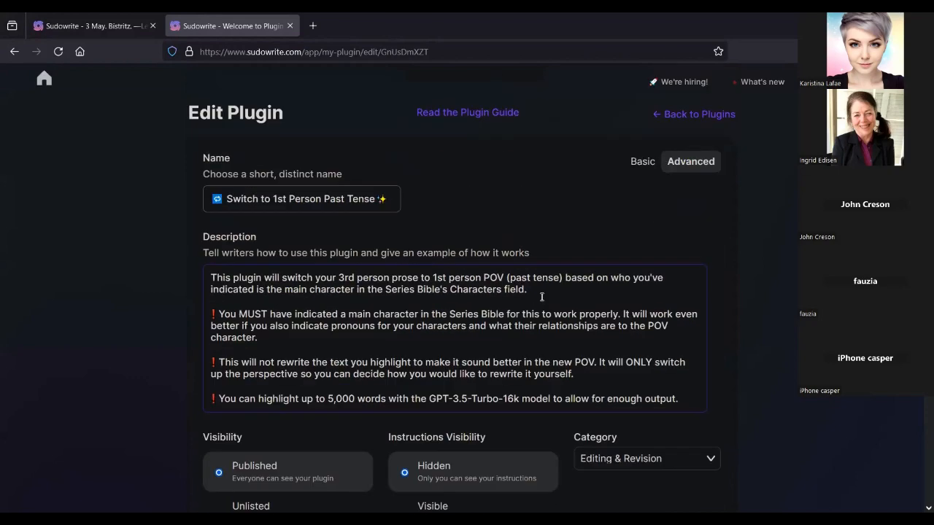
pyautogui.click(311, 193)
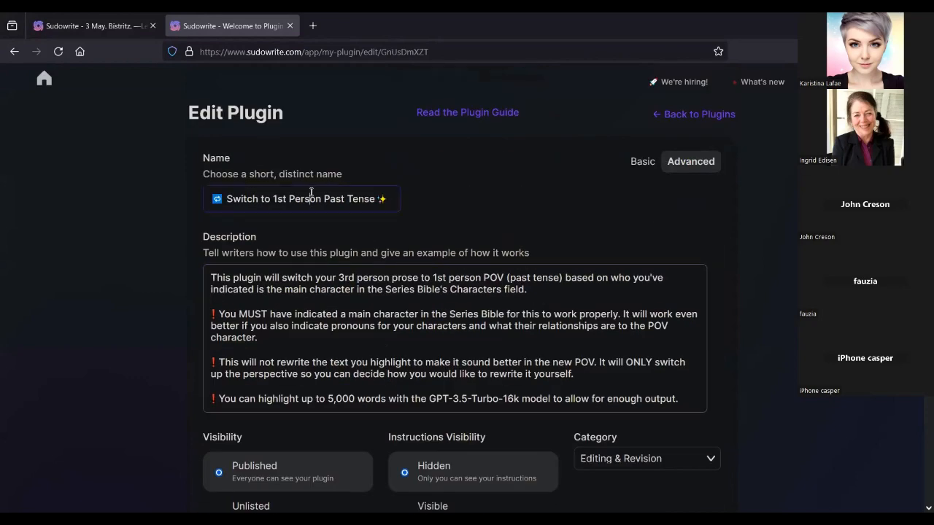
pyautogui.click(325, 314)
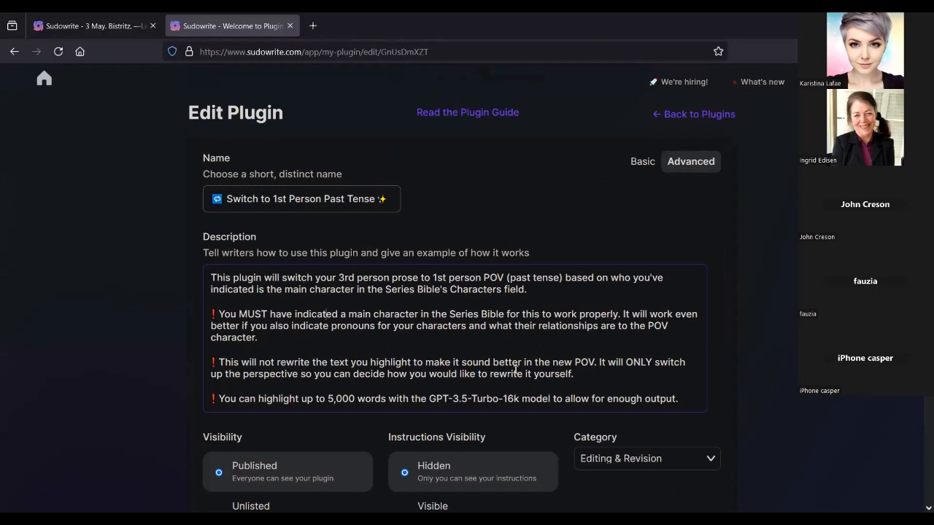
pyautogui.scroll(-1, 515, 369)
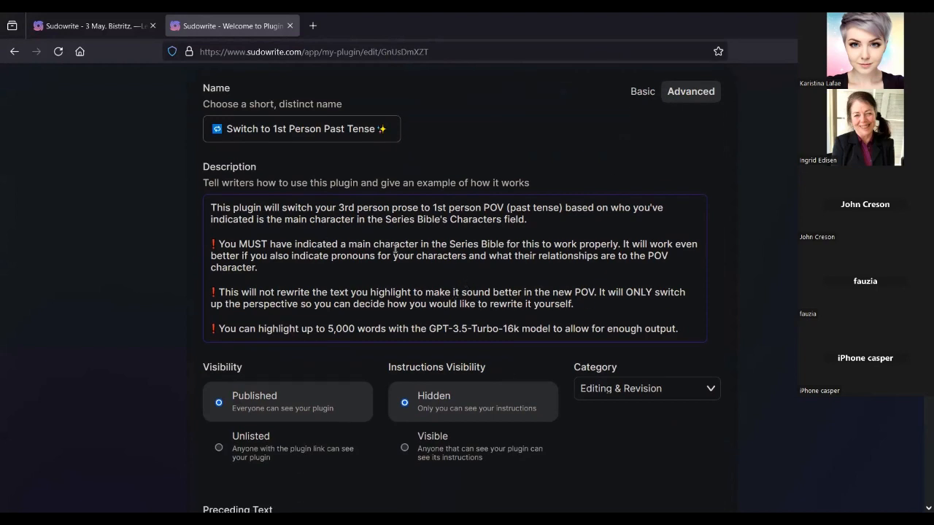
# Step: Examine the plugin's preceding and highlighted text word limits, its user prompt and its AI options
pyautogui.scroll(-8, 395, 249)
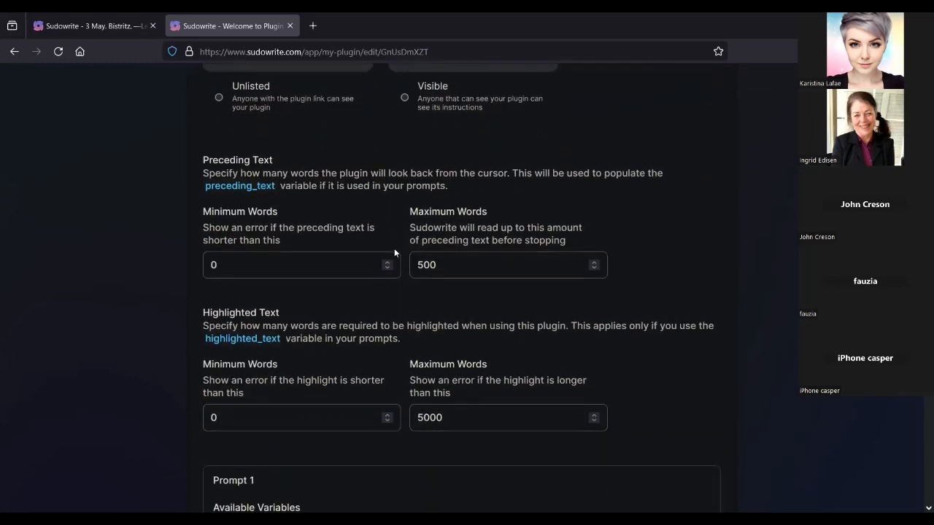
pyautogui.scroll(-7, 393, 255)
pyautogui.scroll(2, 394, 253)
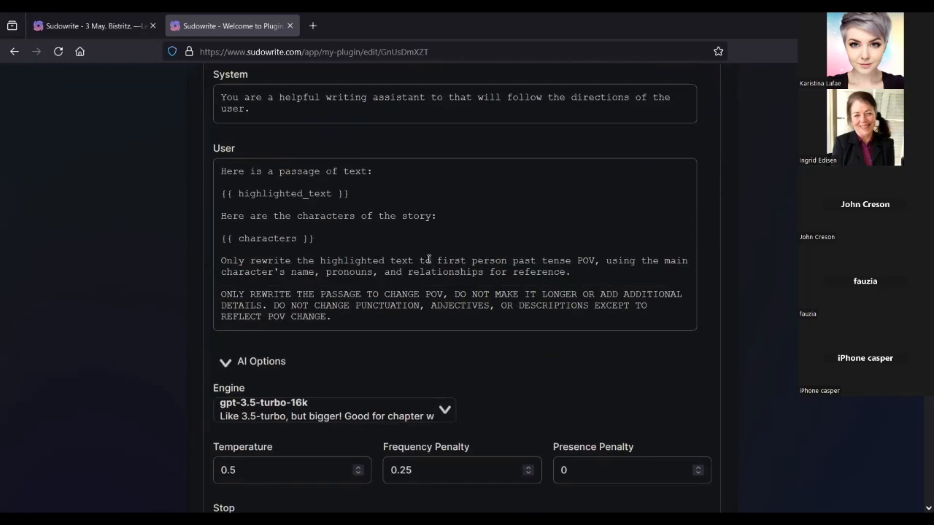
pyautogui.click(394, 241)
pyautogui.scroll(-2, 398, 248)
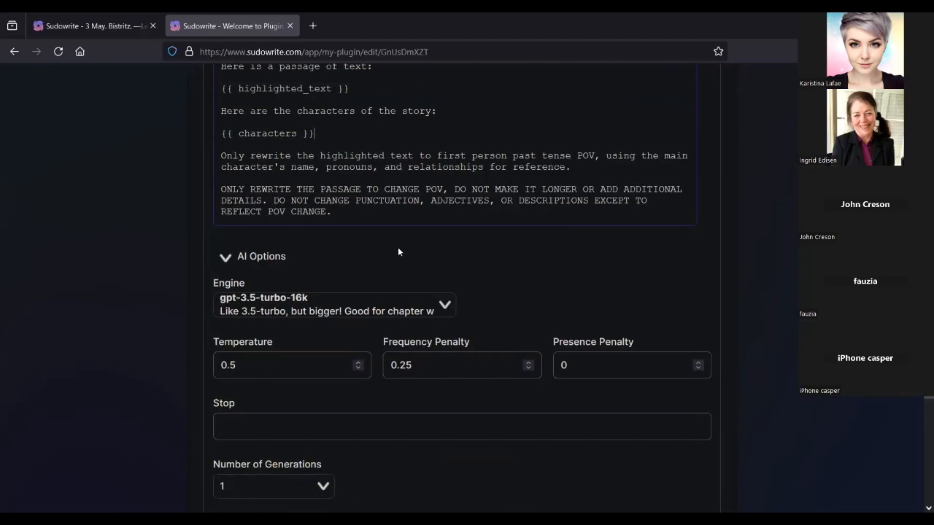
pyautogui.scroll(2, 398, 251)
pyautogui.scroll(11, 601, 156)
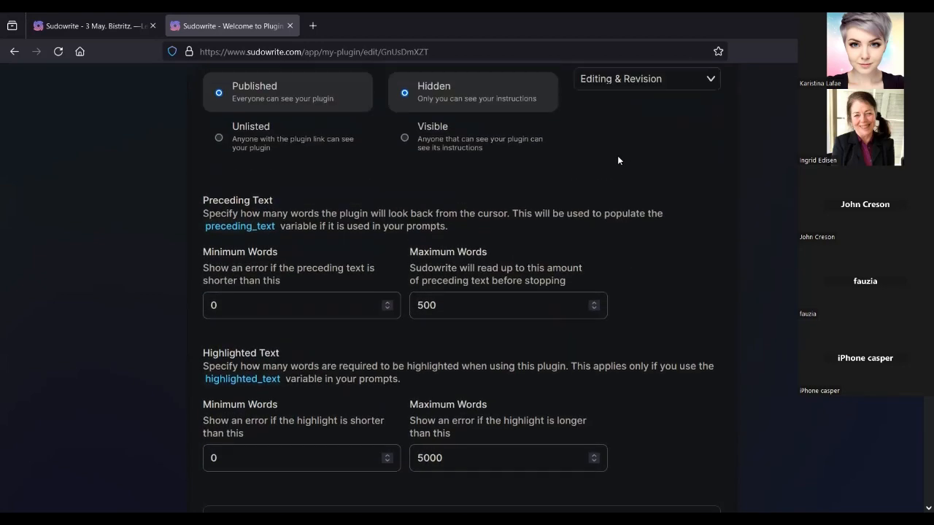
pyautogui.scroll(7, 619, 159)
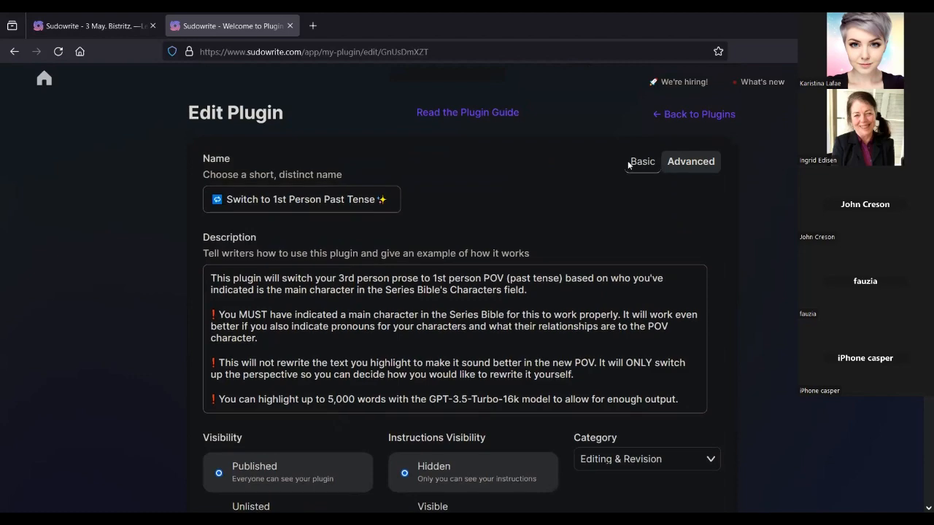
# Step: Check how the plugin looks in the Basic editor and return to the Advanced editor
pyautogui.click(627, 161)
pyautogui.scroll(-8, 583, 278)
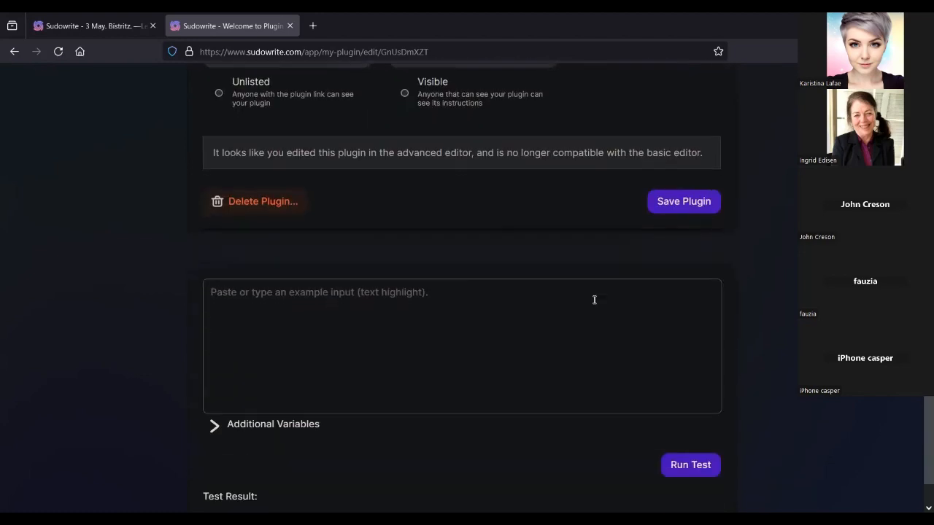
pyautogui.scroll(-1, 594, 299)
pyautogui.scroll(4, 594, 299)
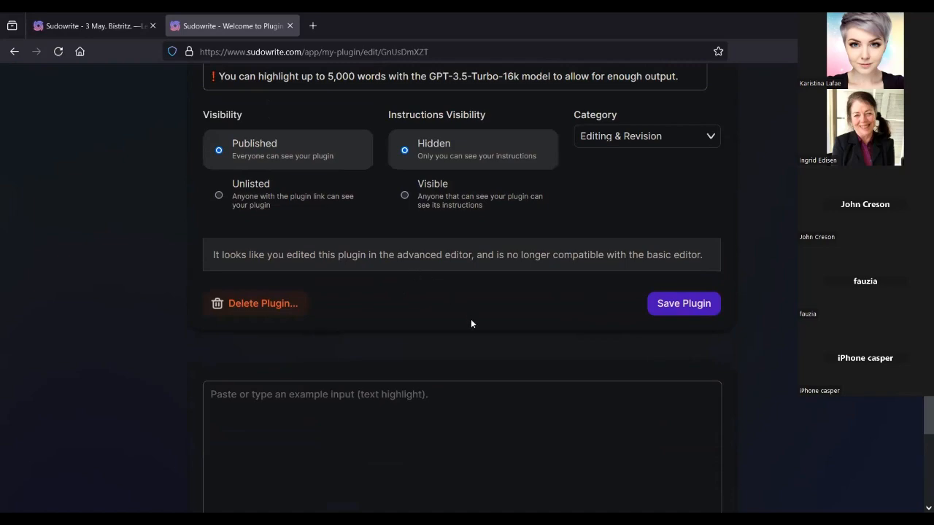
pyautogui.scroll(8, 464, 316)
pyautogui.click(691, 162)
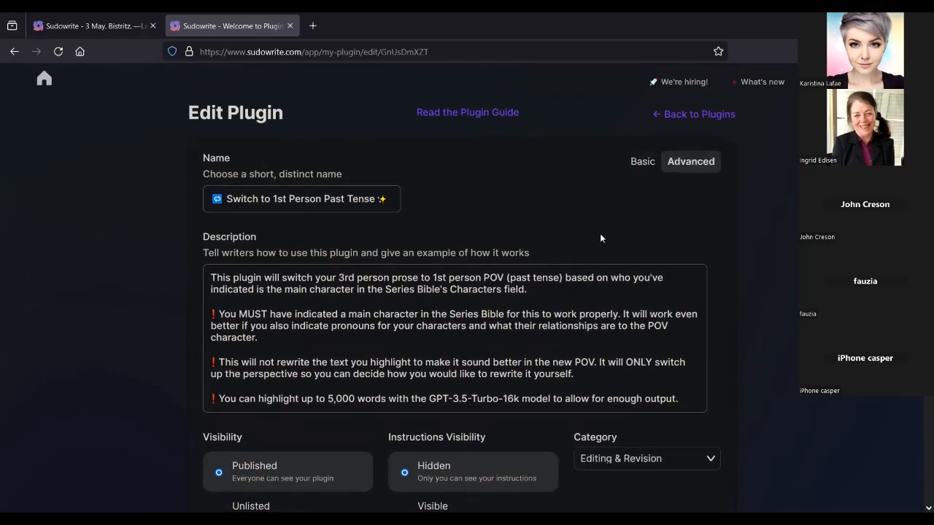
# Step: Highlight the two rewriting instruction paragraphs in Prompt 1's user prompt, one after the other, to study their wording
pyautogui.scroll(-12, 408, 325)
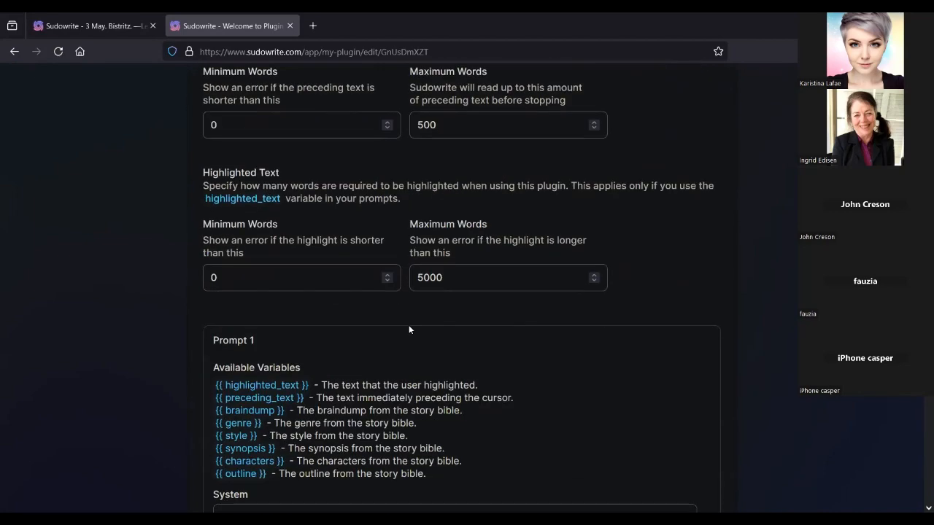
pyautogui.scroll(-6, 408, 325)
pyautogui.scroll(3, 409, 328)
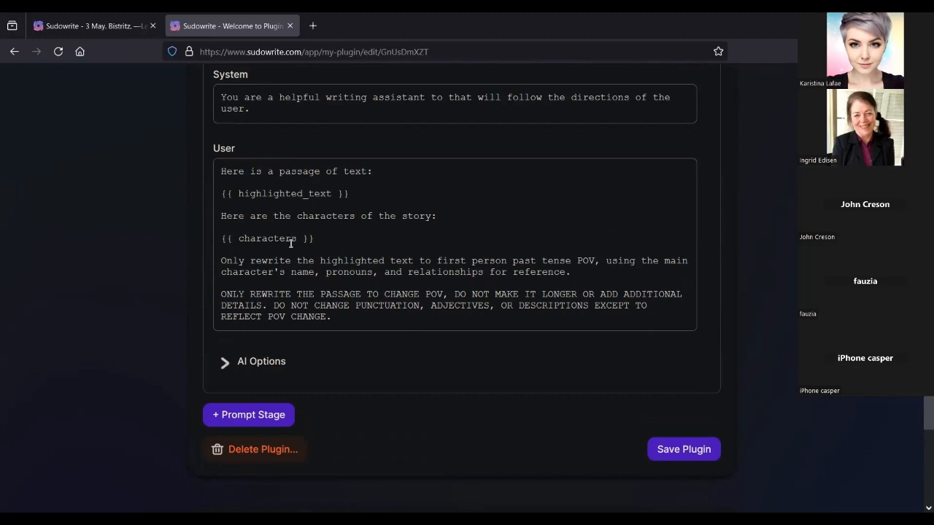
pyautogui.tripleClick(283, 267)
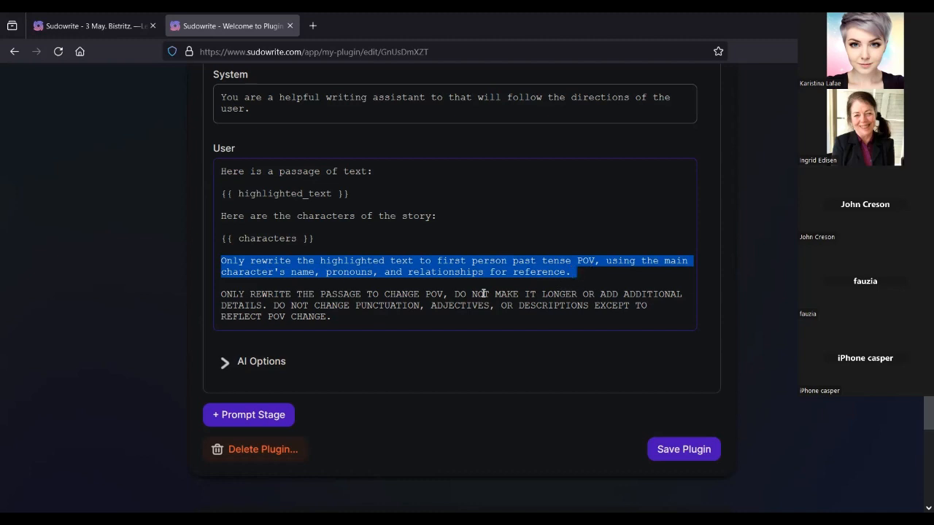
pyautogui.tripleClick(416, 305)
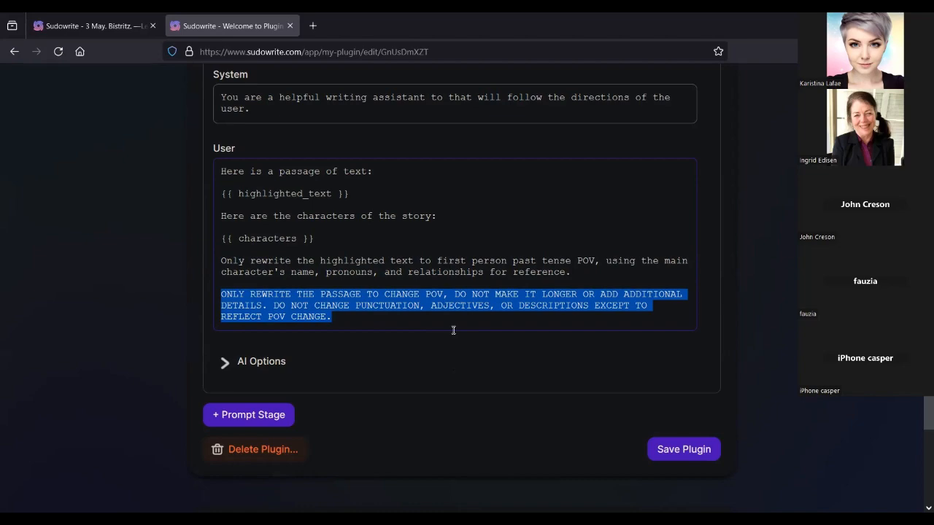
# Step: Leave the plugin editor for the plugin directory and list your own plugins
pyautogui.scroll(15, 500, 286)
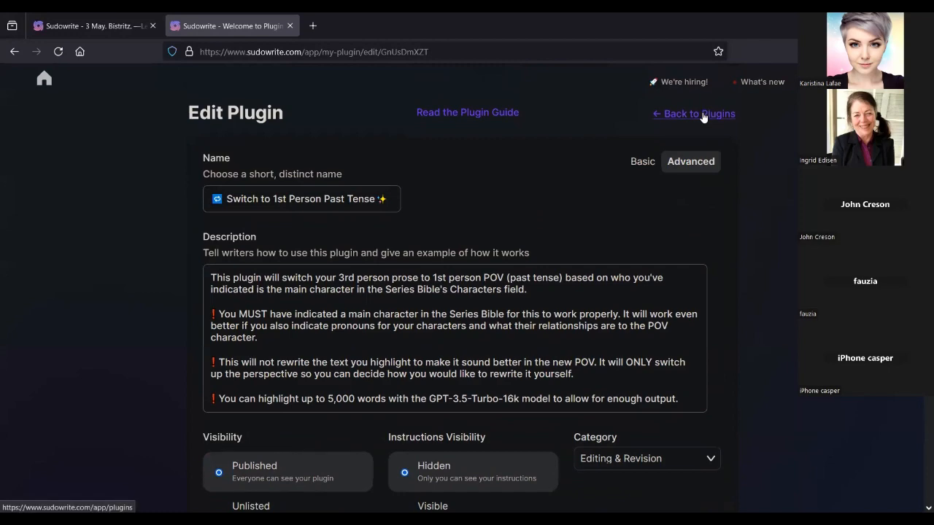
pyautogui.click(703, 118)
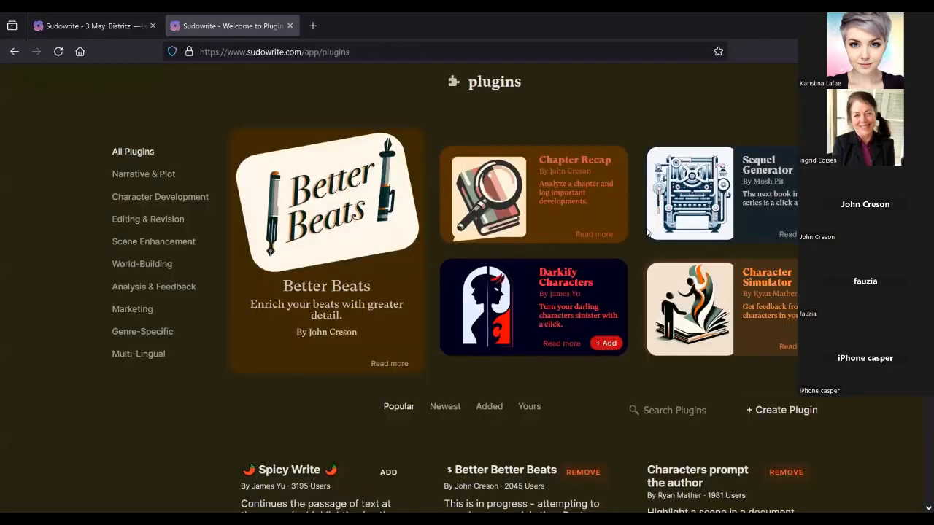
pyautogui.scroll(-3, 507, 265)
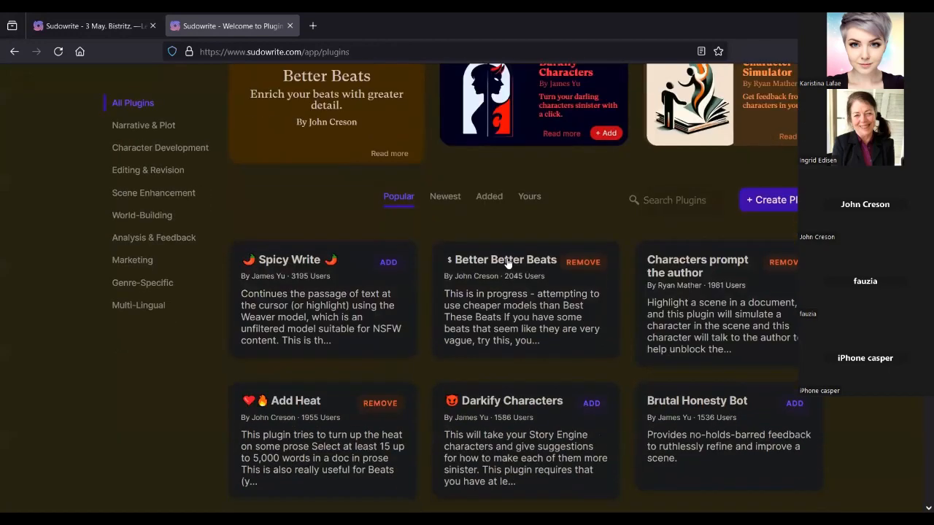
pyautogui.click(531, 204)
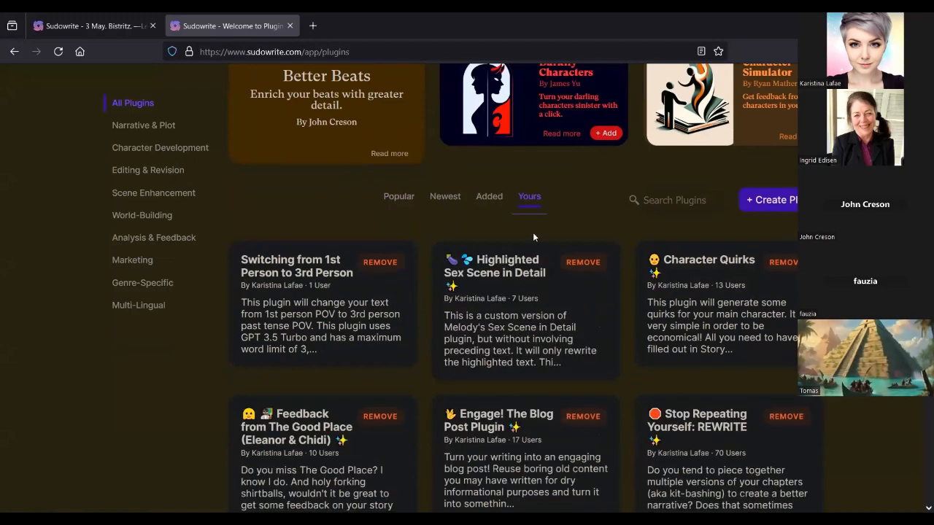
# Step: Open the Switching from 1st Person to 3rd Person plugin for editing and review its description, visibility, instructions and Story Bible context
pyautogui.click(292, 261)
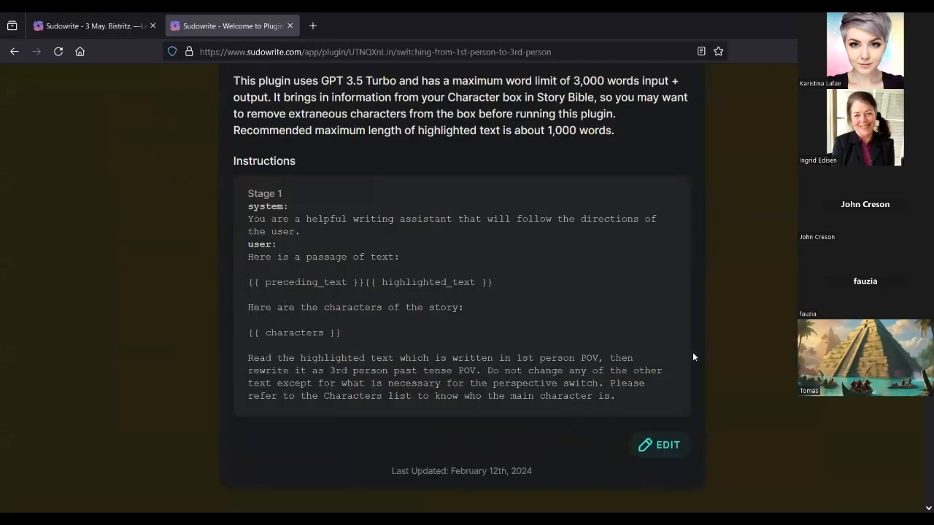
pyautogui.scroll(-3, 641, 337)
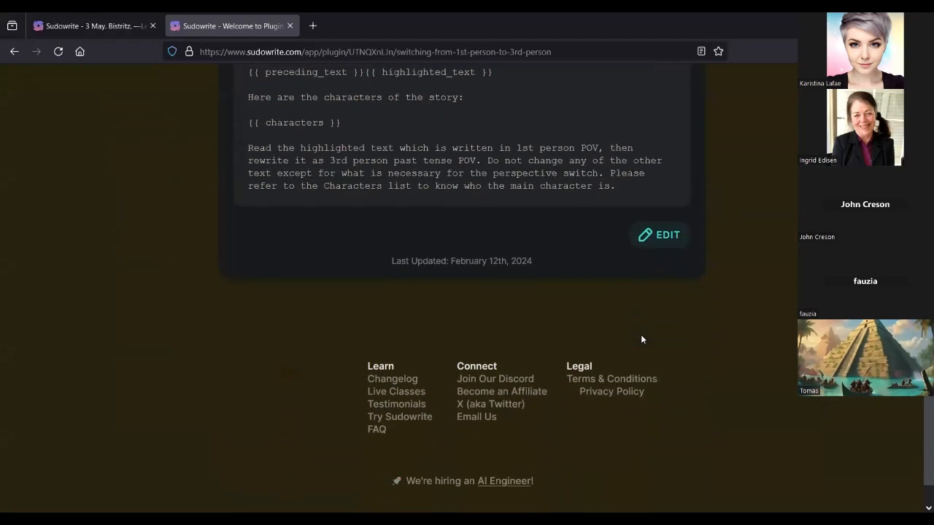
pyautogui.click(649, 237)
pyautogui.scroll(-8, 628, 334)
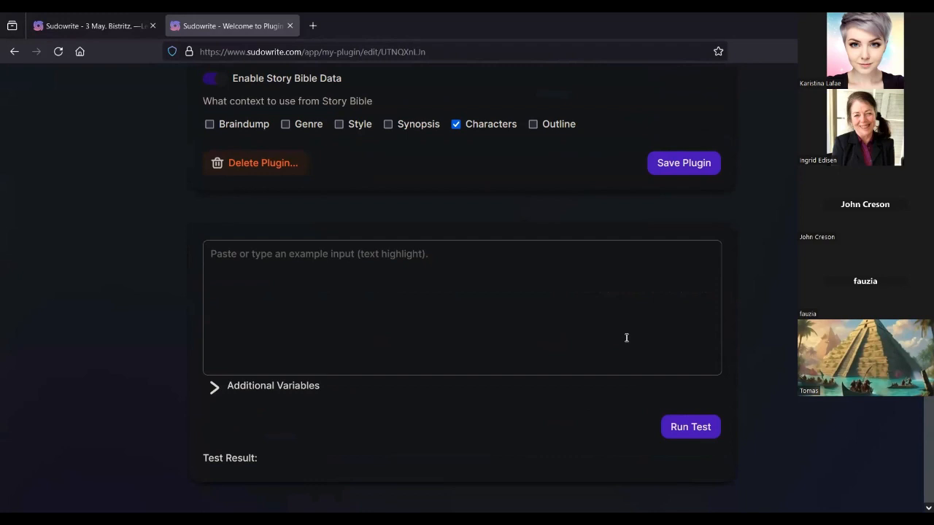
pyautogui.scroll(6, 626, 338)
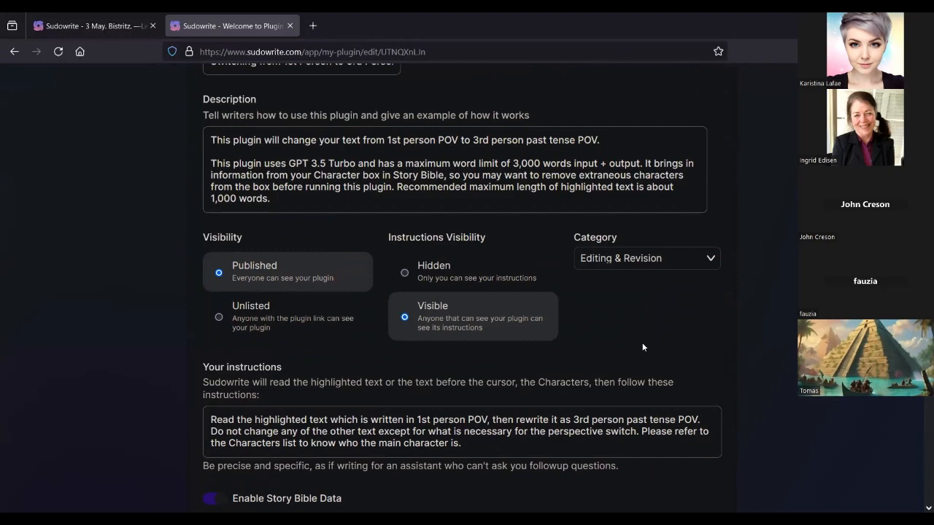
pyautogui.scroll(-3, 642, 348)
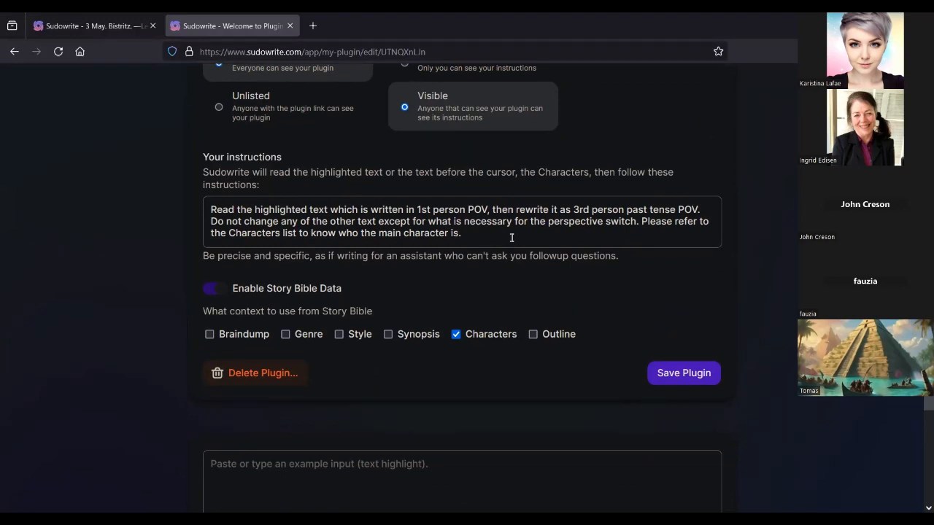
pyautogui.scroll(2, 511, 237)
pyautogui.scroll(5, 512, 237)
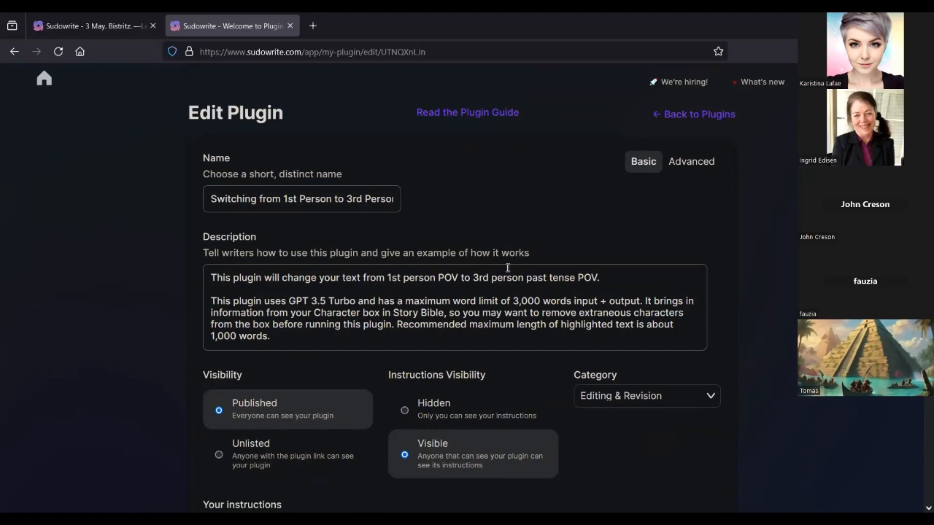
# Step: Return to the plugin directory, list your own plugins and open the page of the Switching from 1st Person to 3rd Person plugin
pyautogui.click(699, 115)
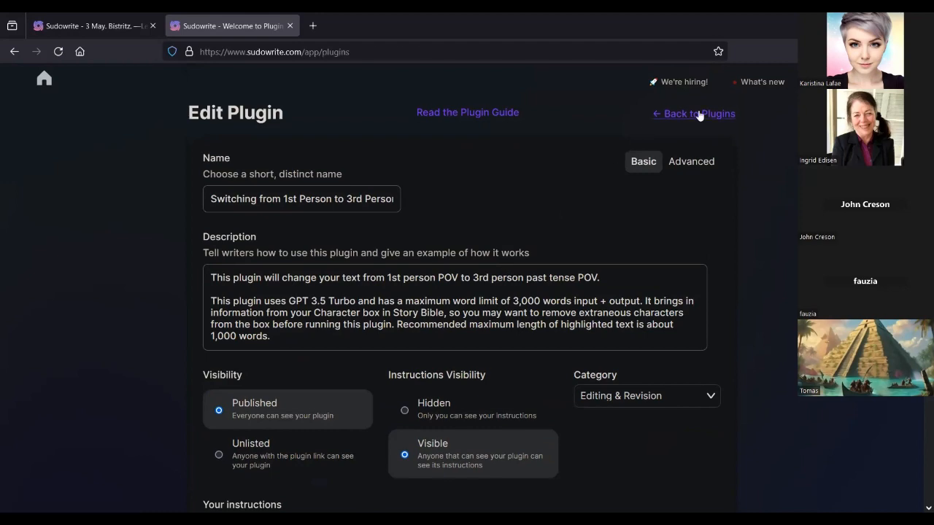
pyautogui.scroll(-3, 600, 306)
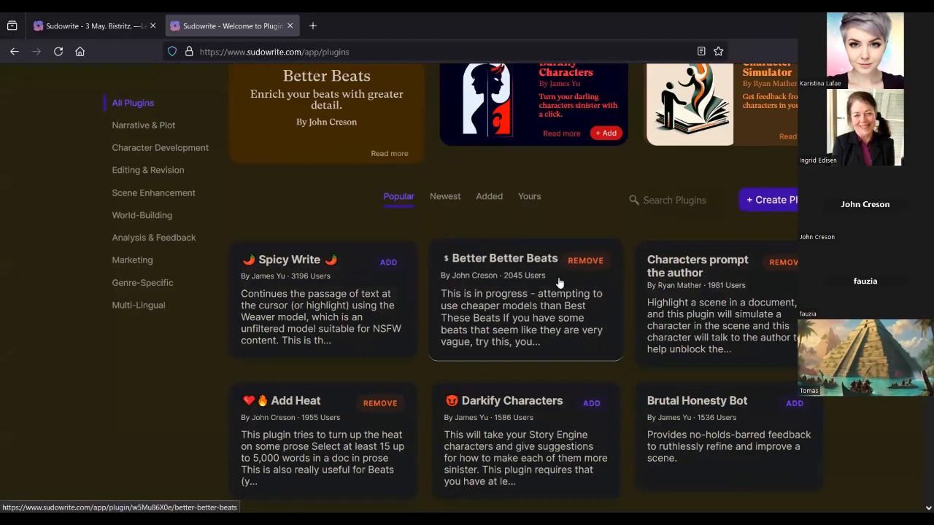
pyautogui.click(529, 198)
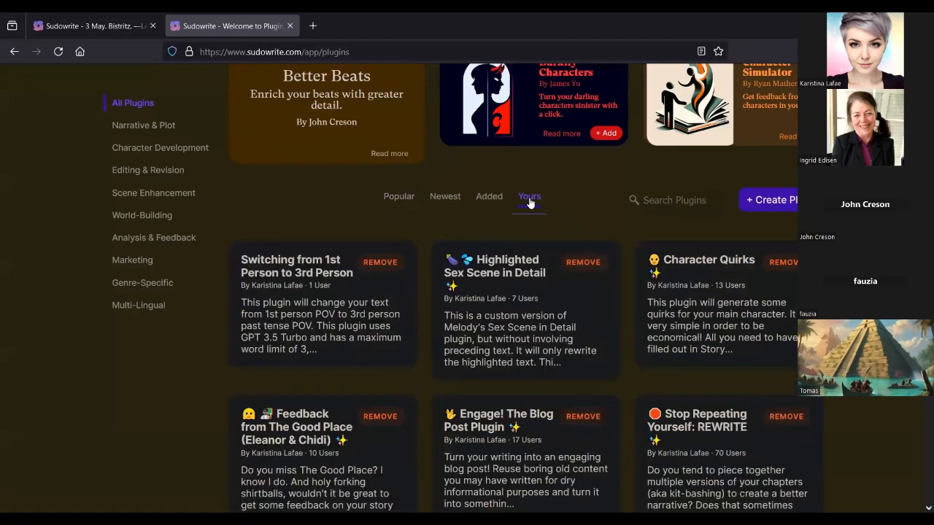
pyautogui.click(370, 307)
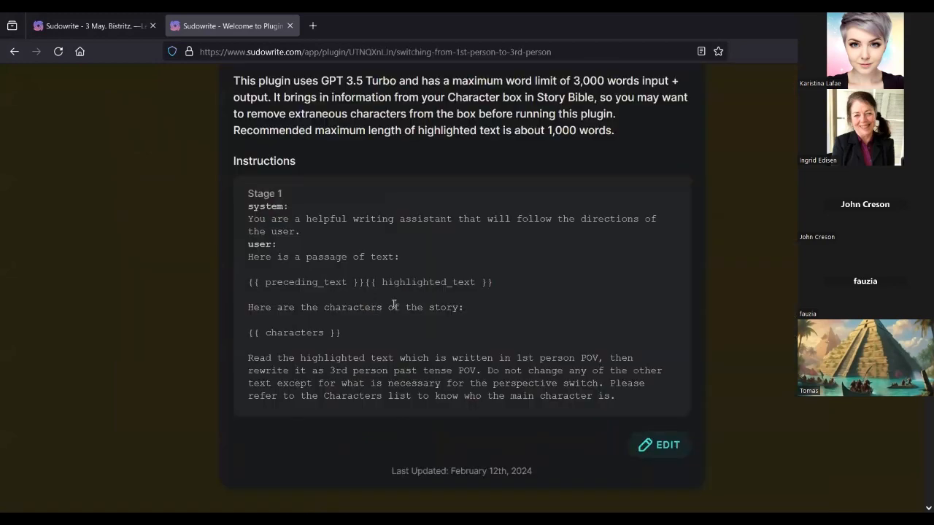
# Step: Examine the description and the Stage 1 instructions on the plugin's public page
pyautogui.scroll(3, 394, 304)
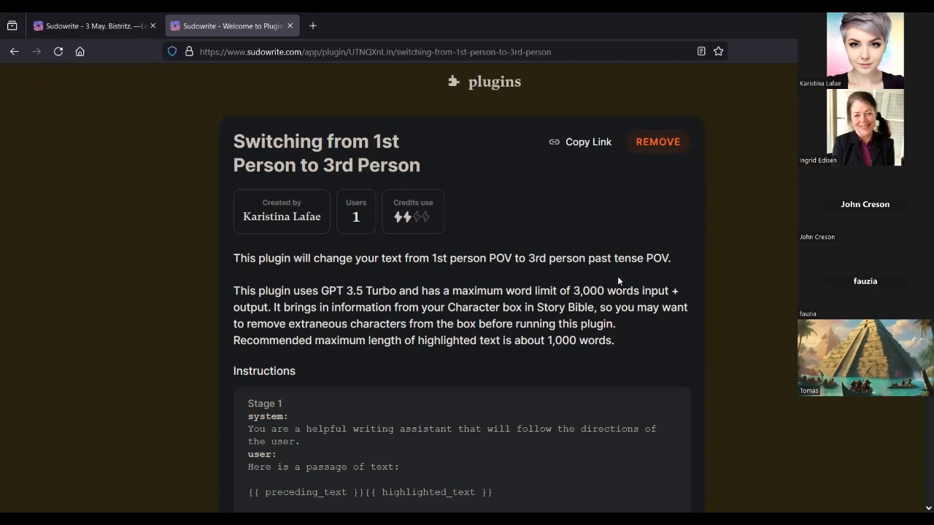
pyautogui.scroll(-5, 605, 276)
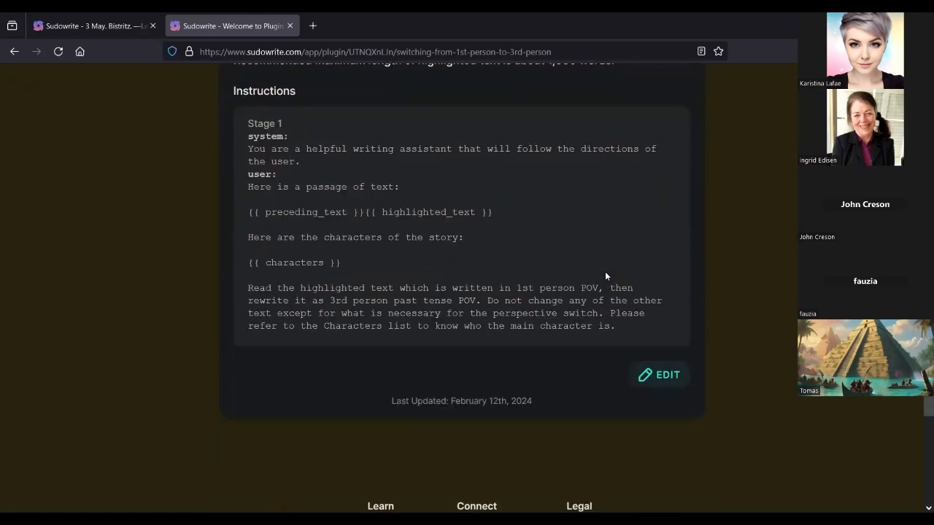
pyautogui.scroll(5, 604, 275)
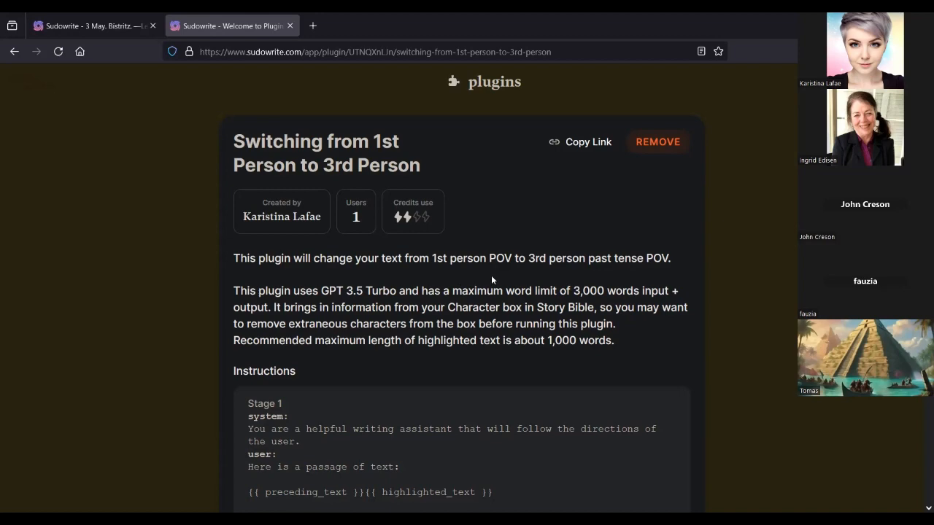
pyautogui.scroll(-4, 491, 277)
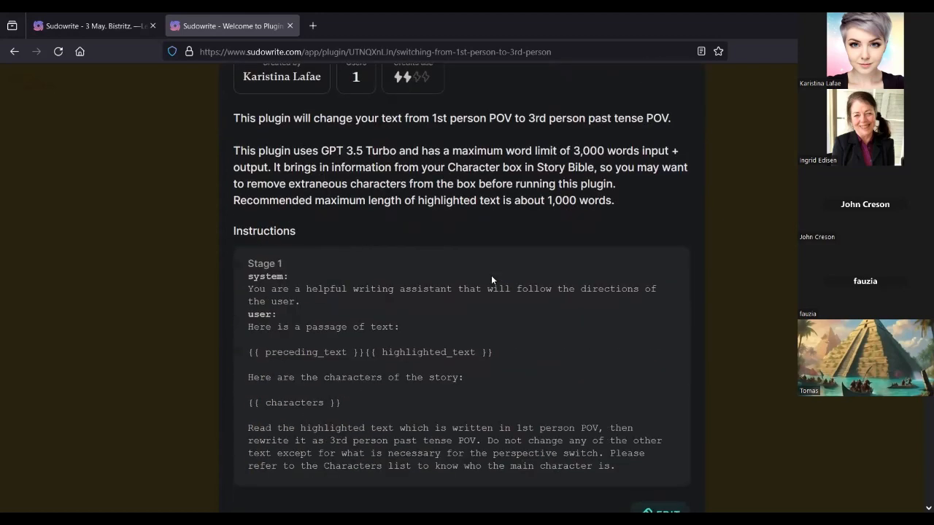
pyautogui.scroll(4, 491, 280)
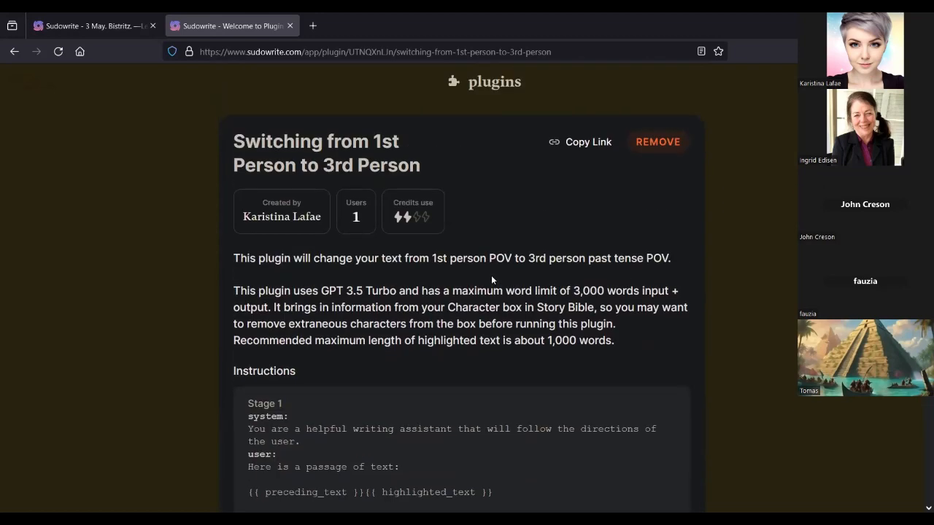
pyautogui.scroll(-2, 491, 279)
pyautogui.scroll(-4, 491, 277)
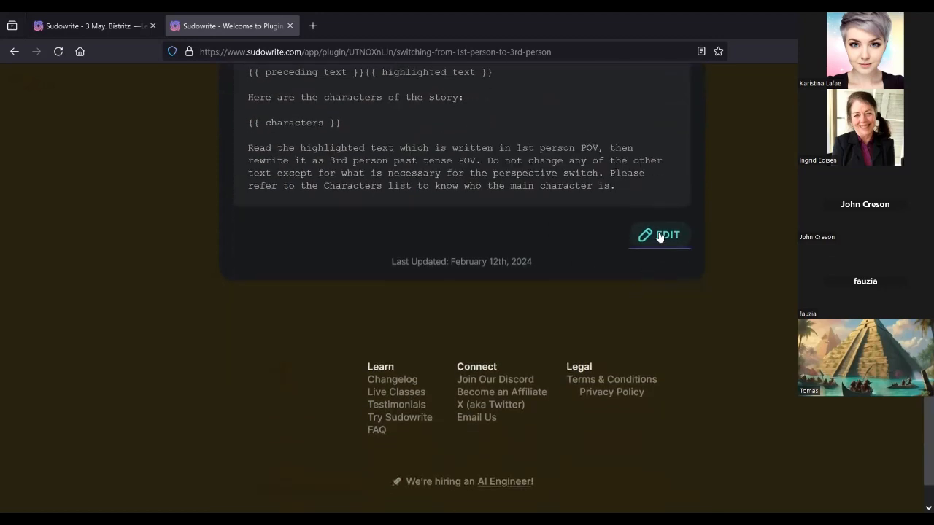
# Step: Open the plugin for editing and look over its form from the name and visibility options to the deletion option and test area
pyautogui.click(659, 234)
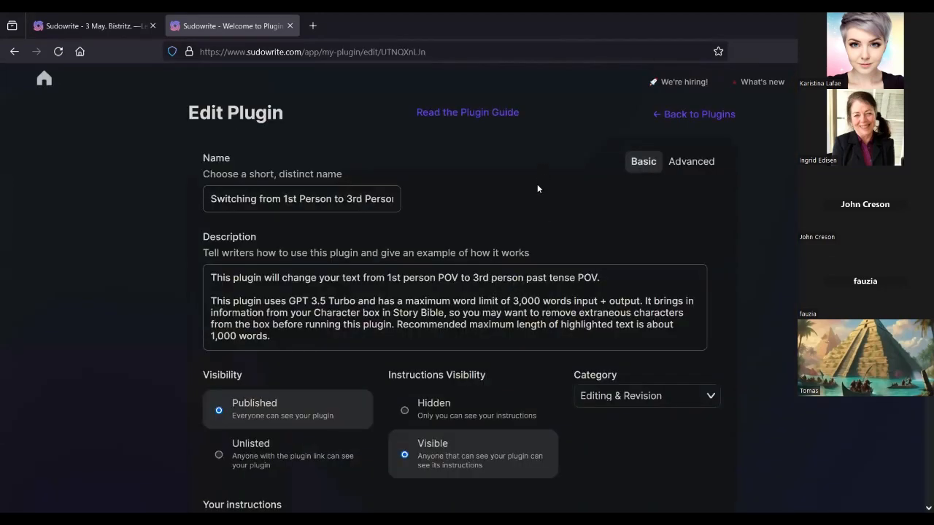
pyautogui.scroll(-8, 543, 175)
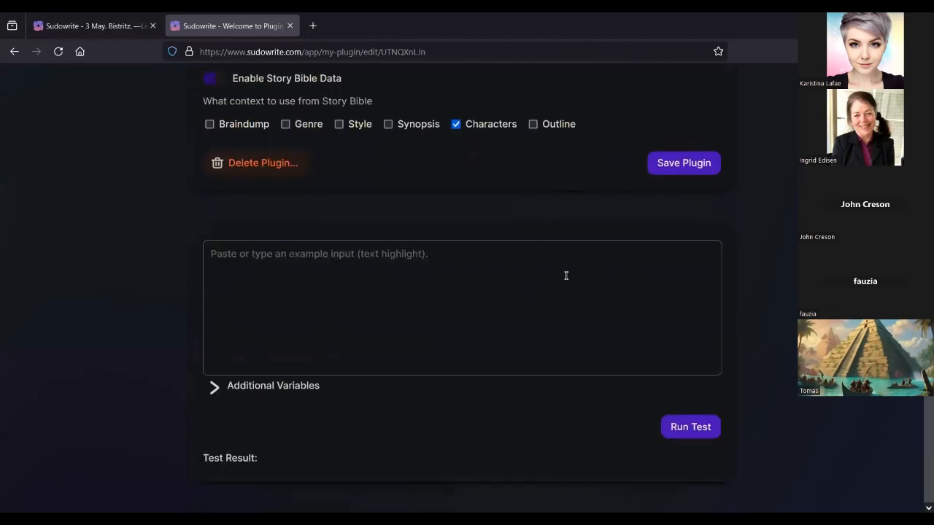
pyautogui.scroll(4, 564, 275)
pyautogui.scroll(-4, 382, 446)
pyautogui.scroll(5, 470, 325)
pyautogui.scroll(3, 476, 298)
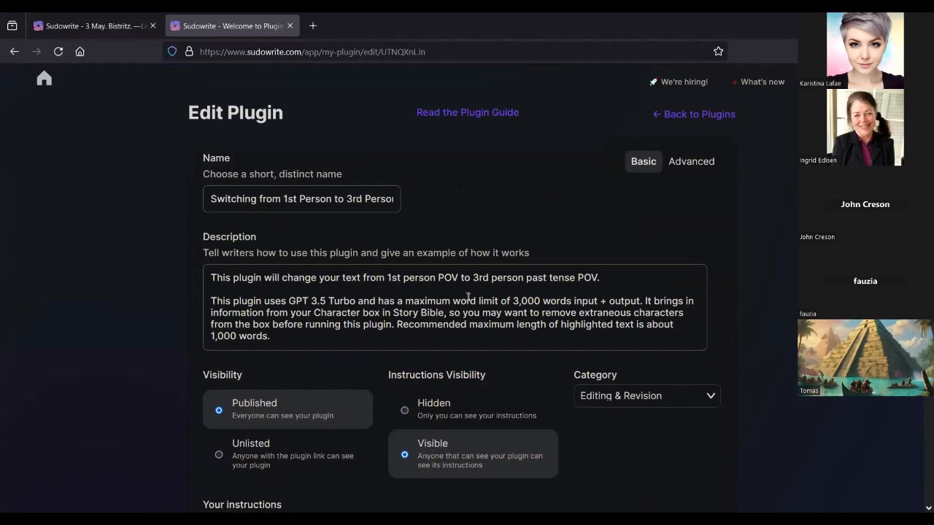
pyautogui.scroll(-2, 523, 252)
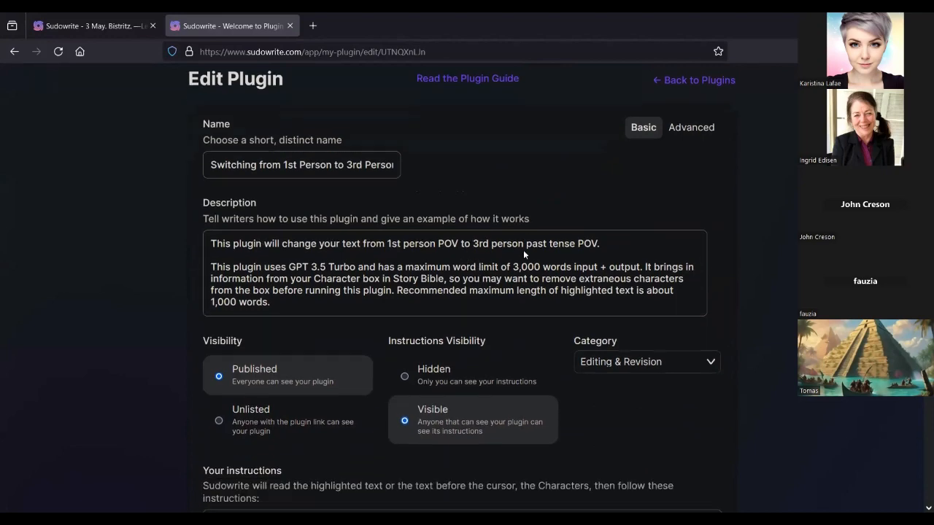
pyautogui.scroll(2, 523, 253)
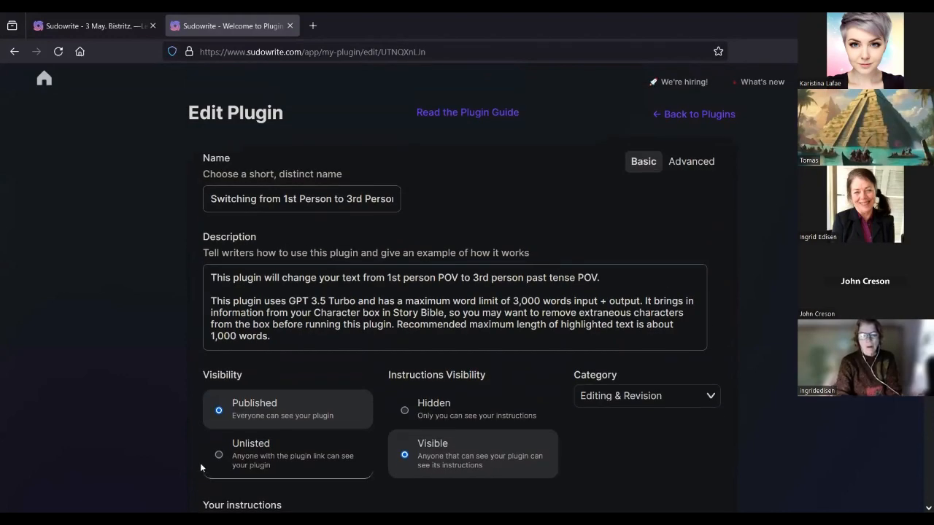
pyautogui.scroll(-8, 200, 462)
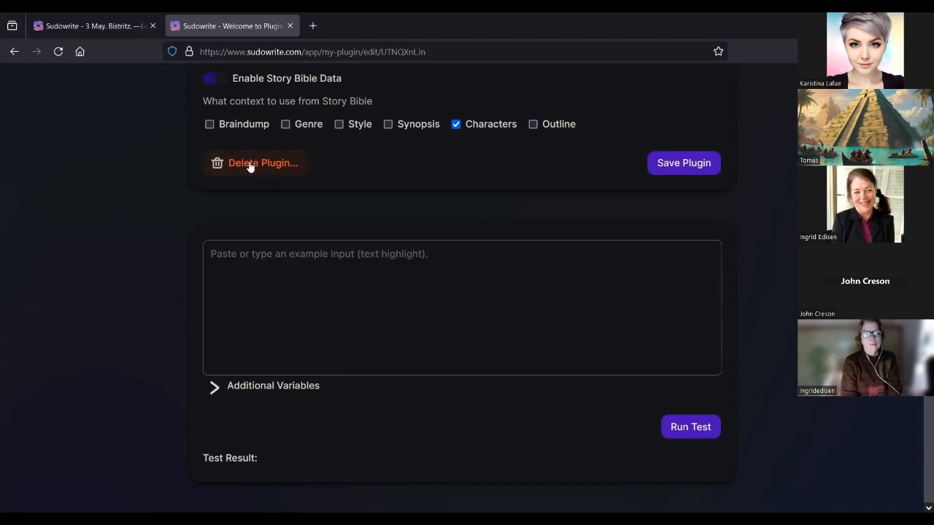
pyautogui.scroll(10, 245, 163)
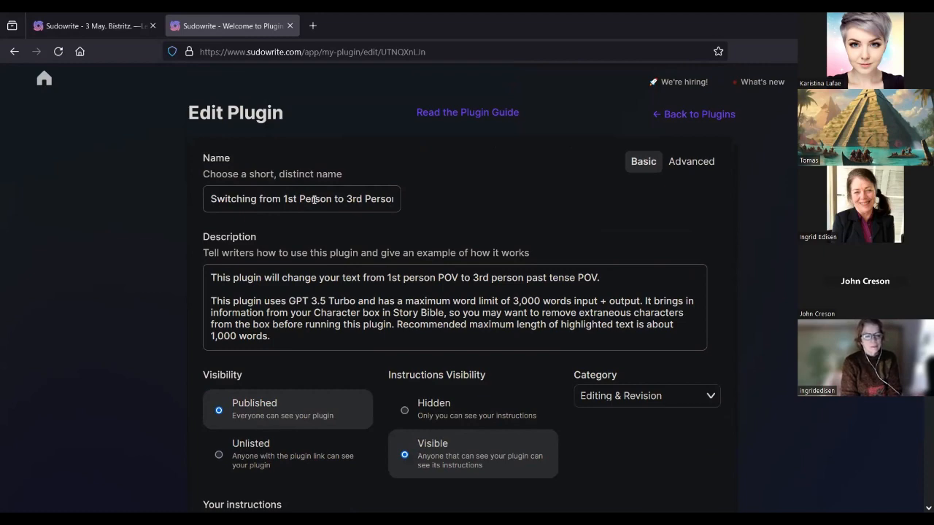
# Step: Delete the Switching from 1st Person to 3rd Person plugin and confirm the deletion
pyautogui.scroll(-5, 314, 201)
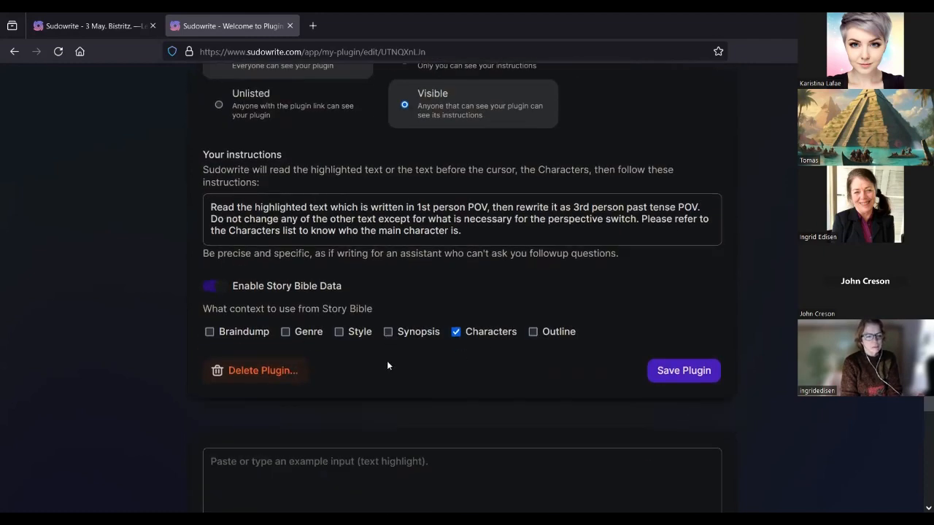
pyautogui.click(260, 372)
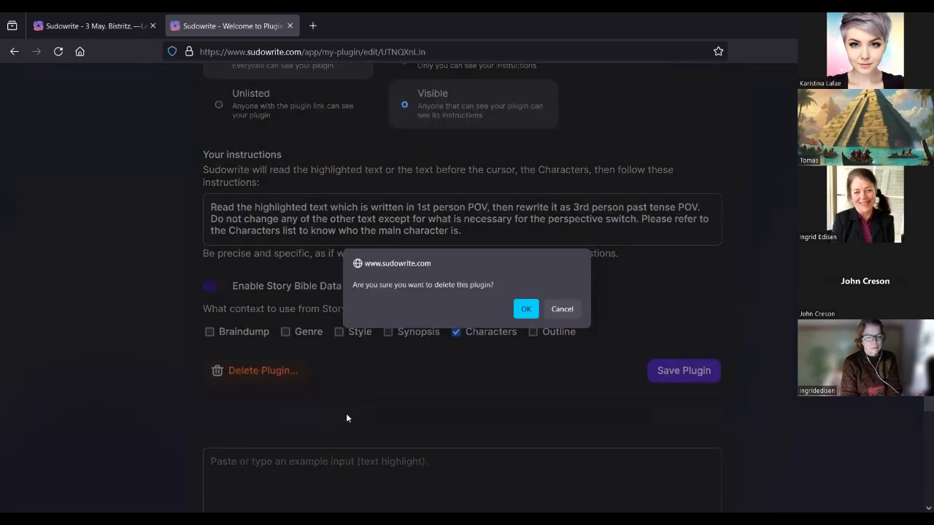
pyautogui.click(527, 310)
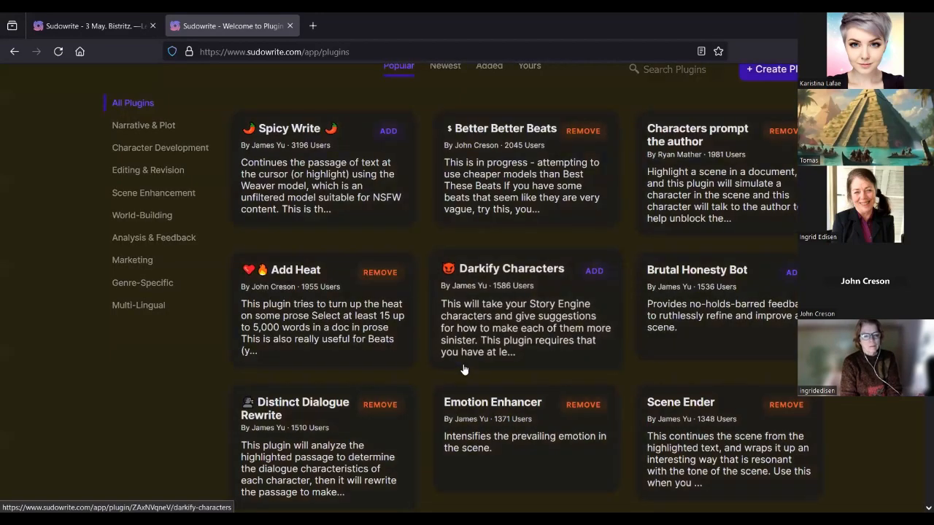
# Step: List your own plugins in the directory to check whether the deleted plugin is gone
pyautogui.scroll(5, 464, 367)
pyautogui.scroll(-3, 464, 368)
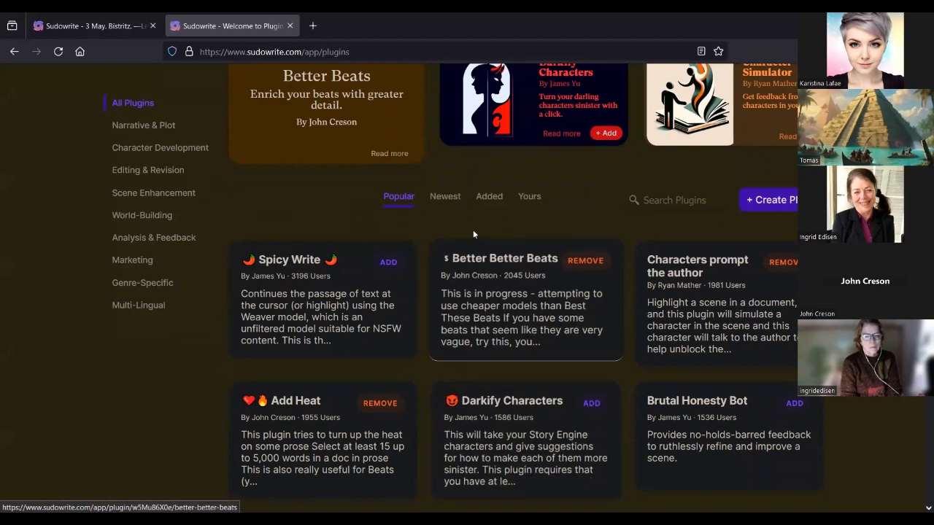
pyautogui.click(528, 201)
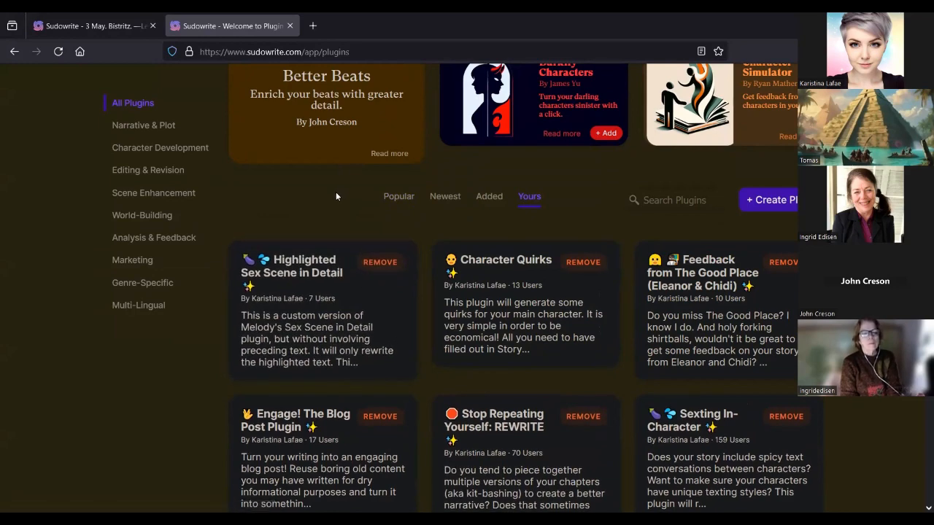
pyautogui.scroll(-1, 576, 246)
pyautogui.scroll(2, 576, 245)
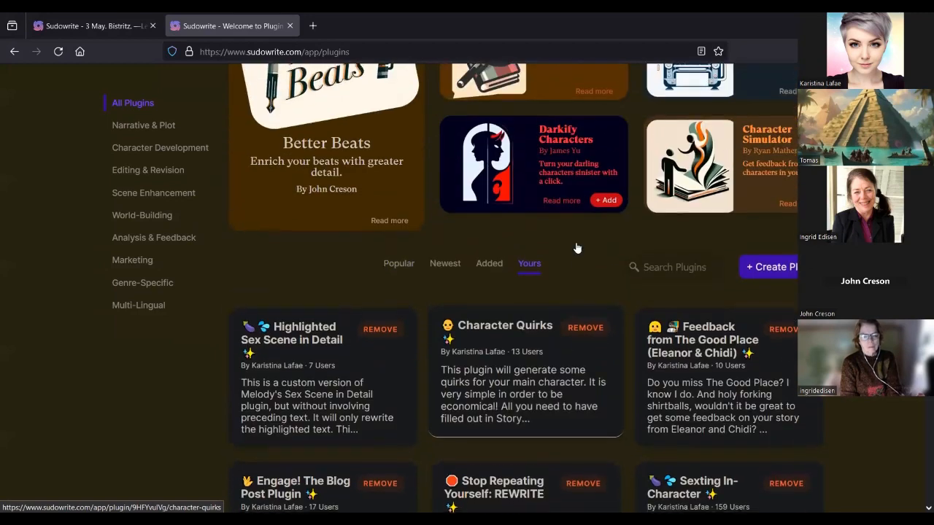
pyautogui.scroll(-1, 576, 247)
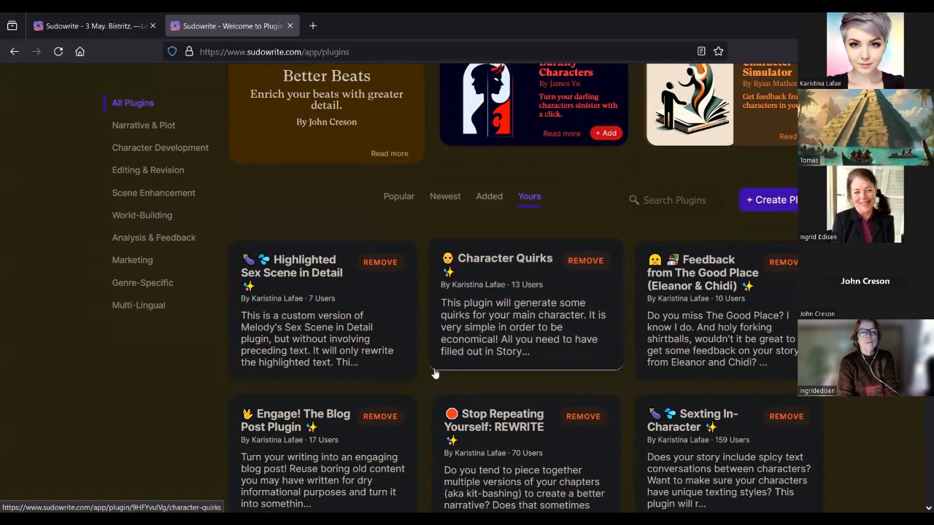
# Step: Open your Character Quirks plugin for editing and set its visibility to Unlisted
pyautogui.click(511, 325)
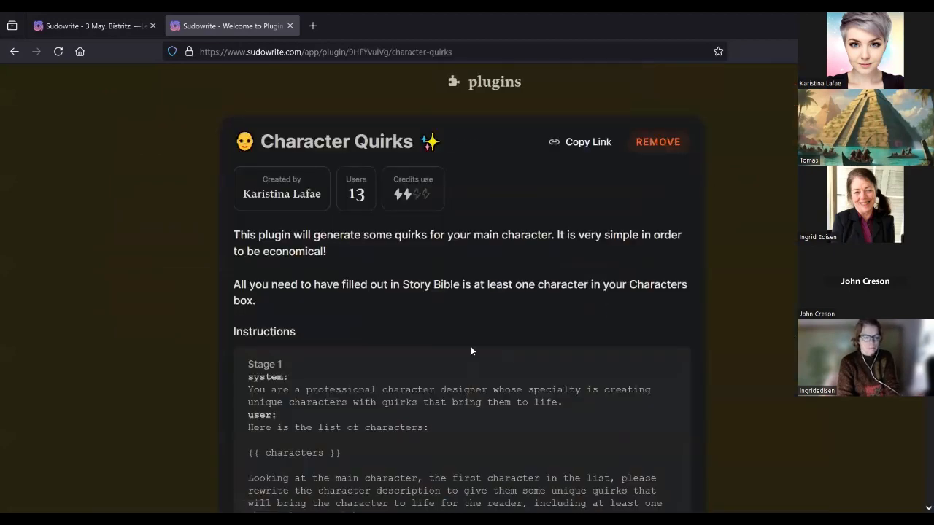
pyautogui.scroll(-4, 470, 351)
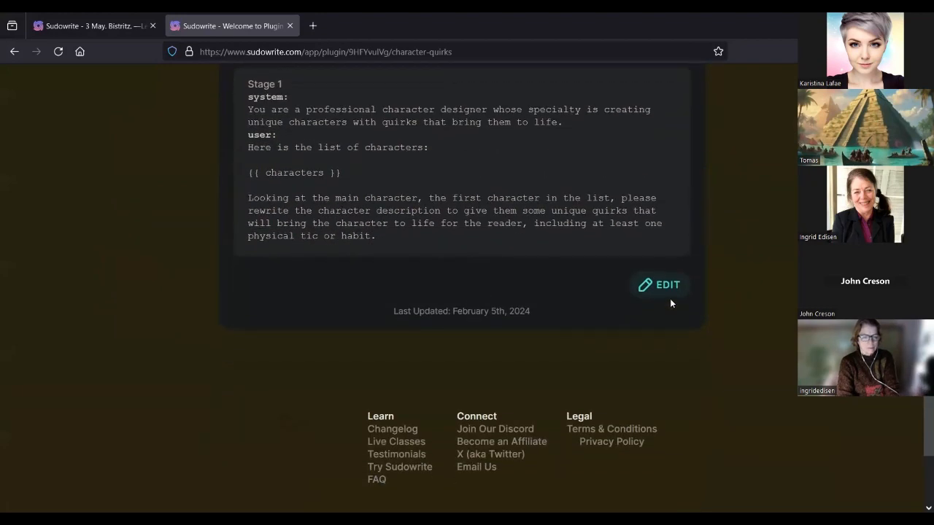
pyautogui.click(668, 285)
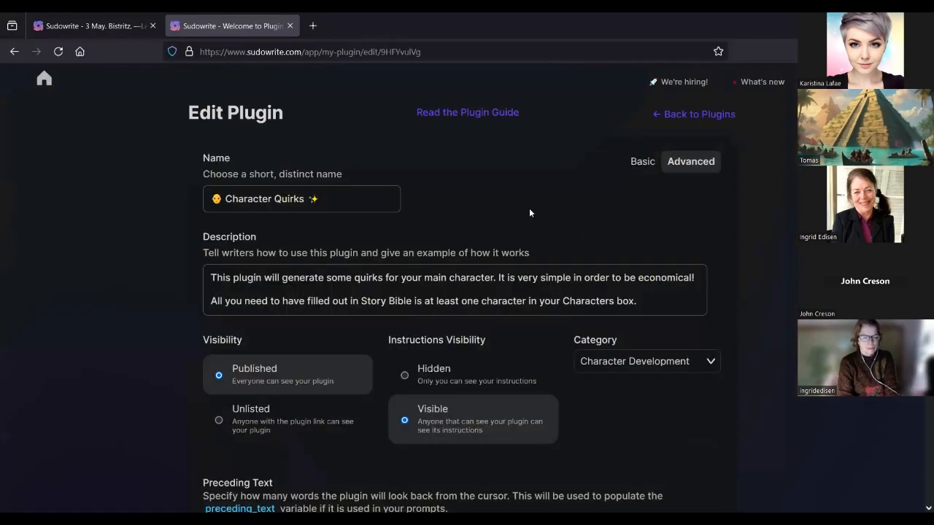
pyautogui.scroll(-1, 529, 208)
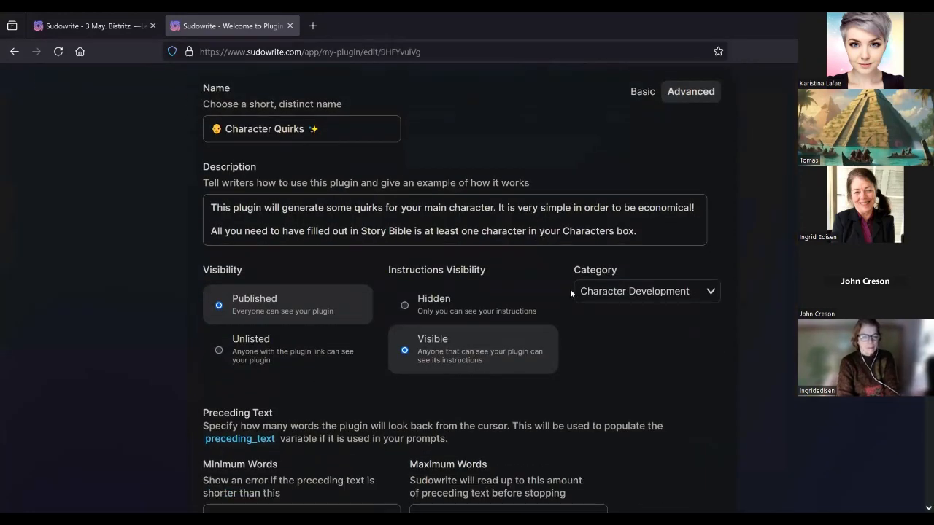
pyautogui.click(219, 350)
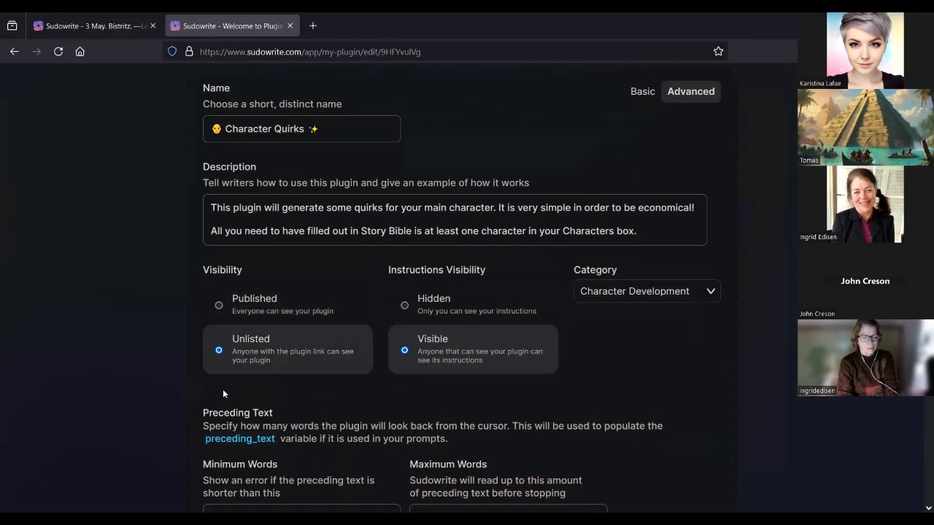
# Step: Leave the Character Quirks edit form without saving and return to the plugin directory
pyautogui.scroll(-4, 409, 368)
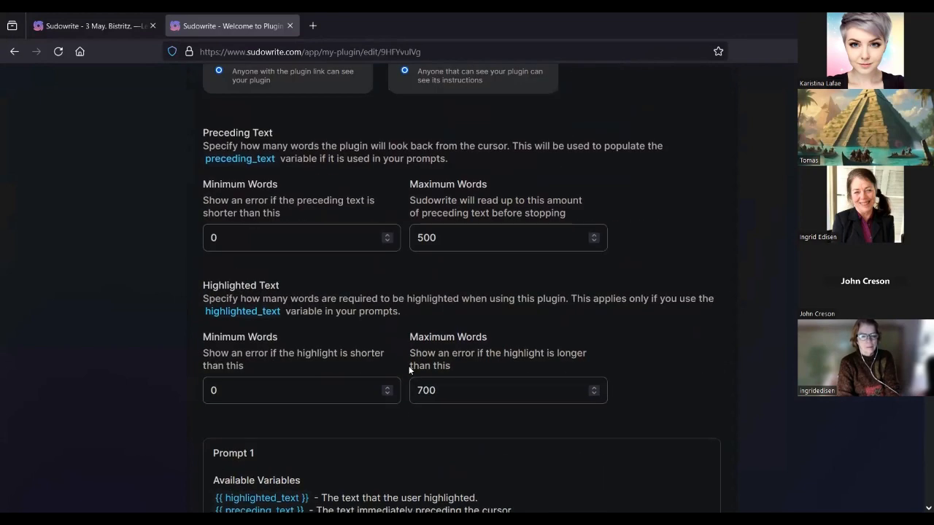
pyautogui.scroll(6, 409, 366)
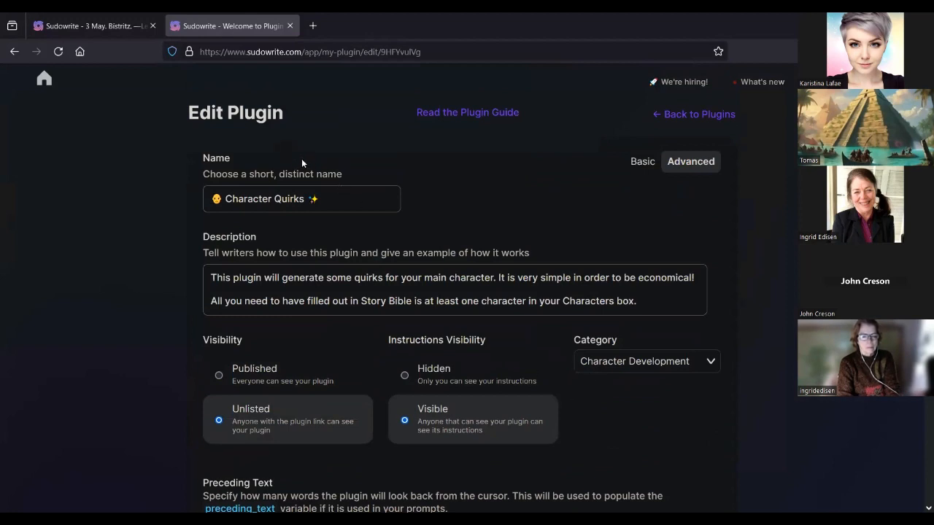
pyautogui.click(13, 51)
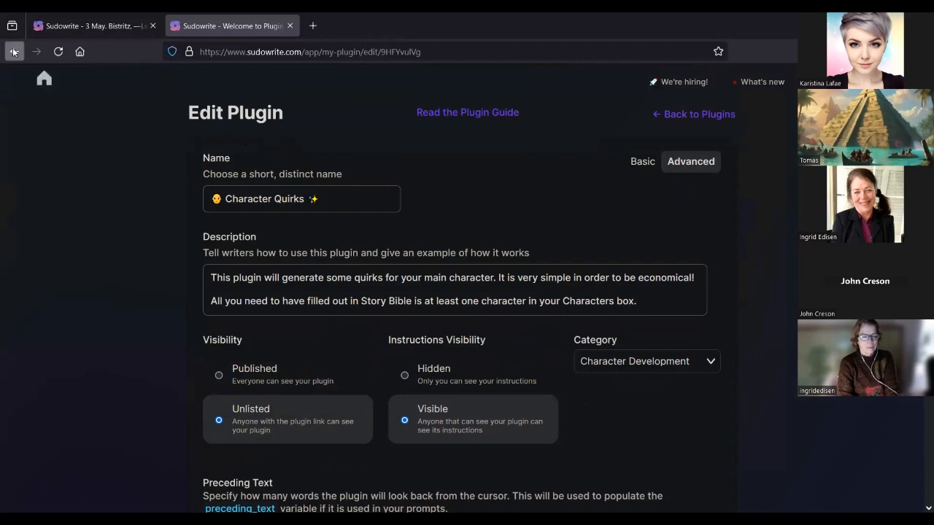
pyautogui.scroll(4, 267, 260)
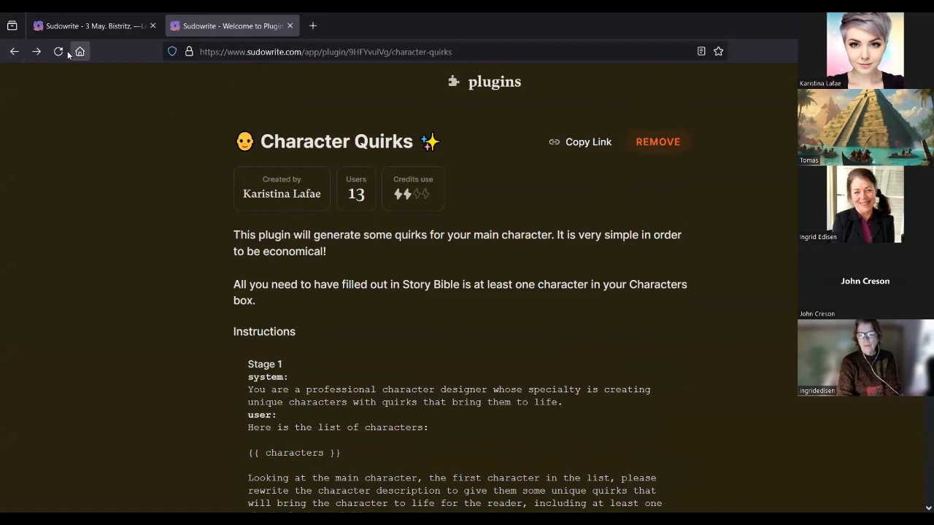
pyautogui.click(14, 53)
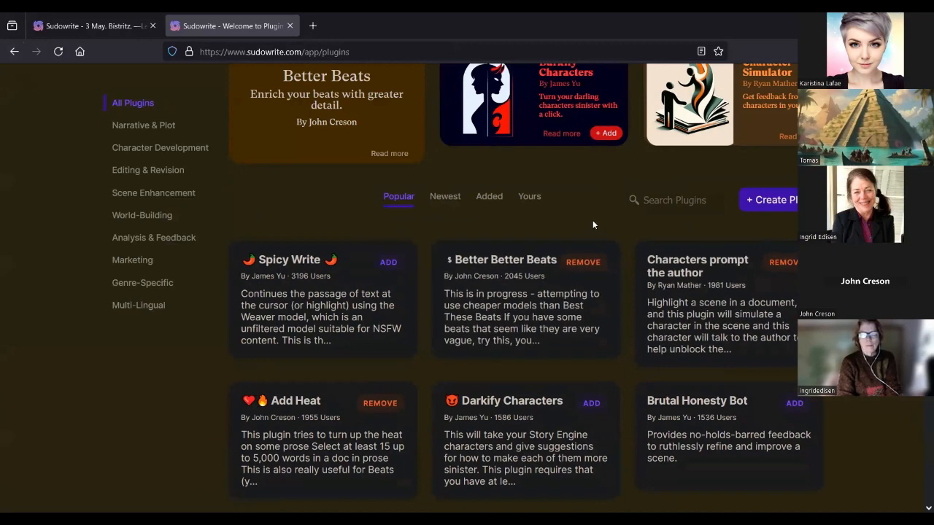
# Step: List your own plugins in the directory and look through them from first to last
pyautogui.click(533, 197)
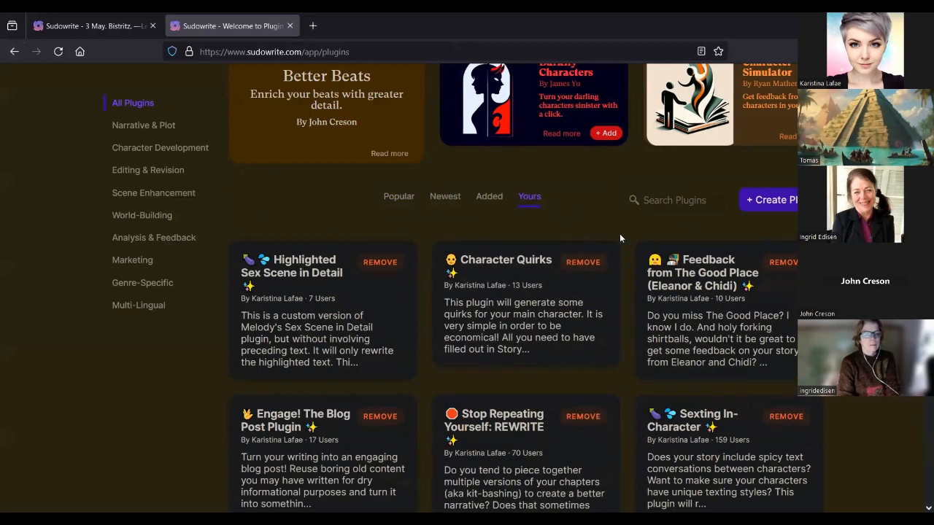
pyautogui.scroll(-2, 556, 262)
pyautogui.scroll(-3, 556, 262)
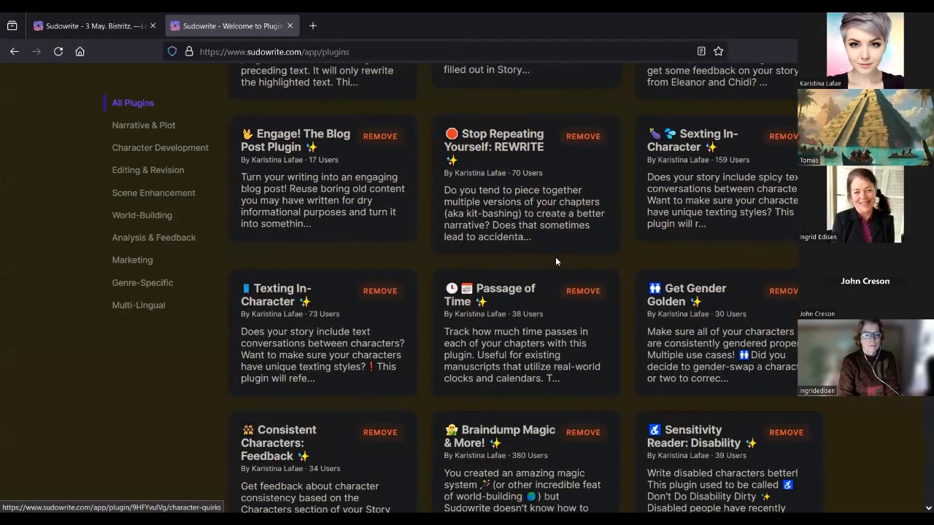
pyautogui.scroll(-3, 556, 263)
pyautogui.scroll(8, 556, 263)
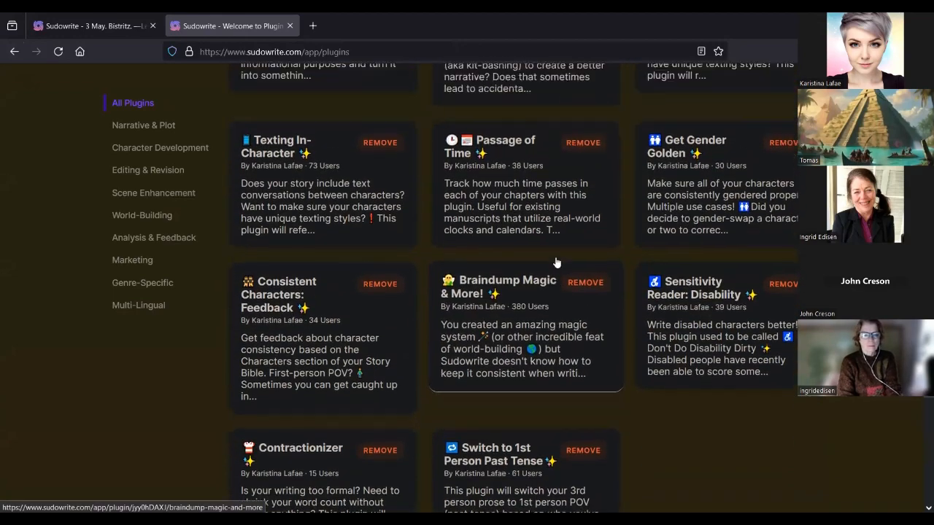
pyautogui.scroll(-3, 555, 256)
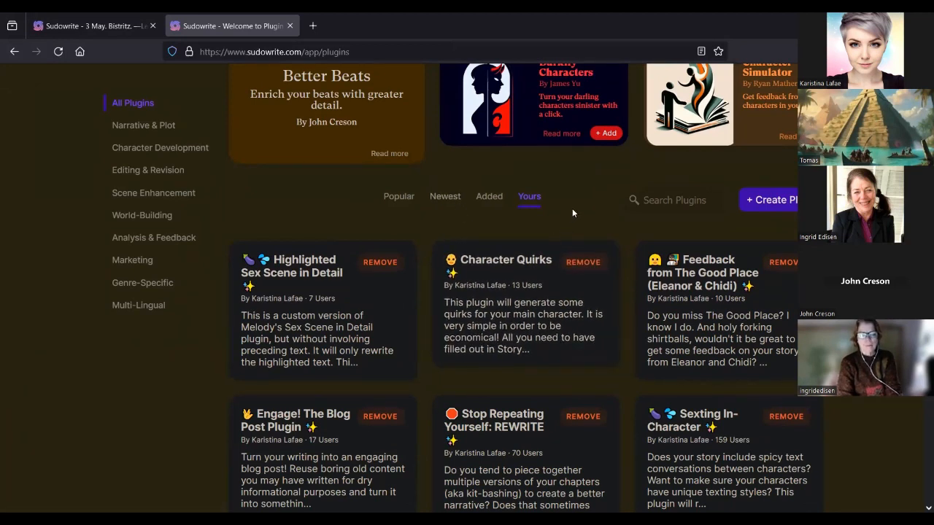
# Step: Start creating a new plugin and look over the blank Basic form down to its instructions
pyautogui.scroll(2, 572, 208)
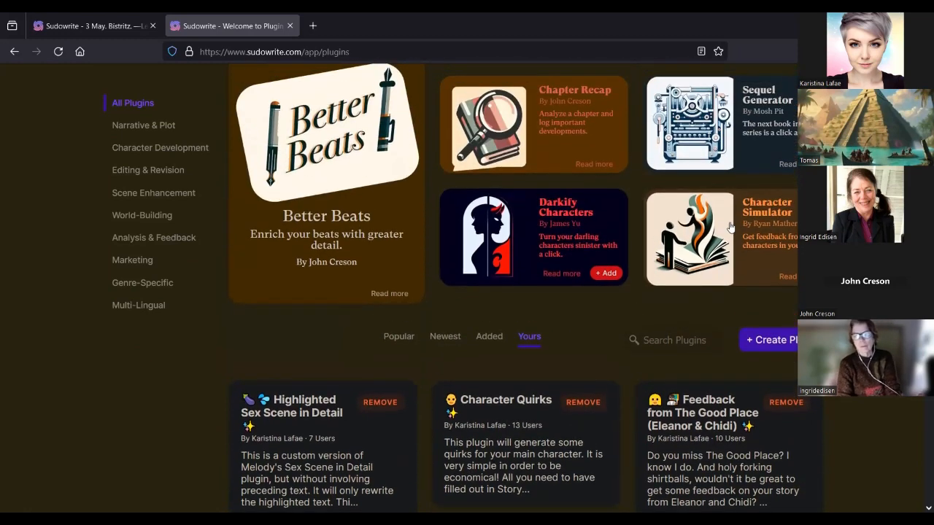
pyautogui.click(794, 347)
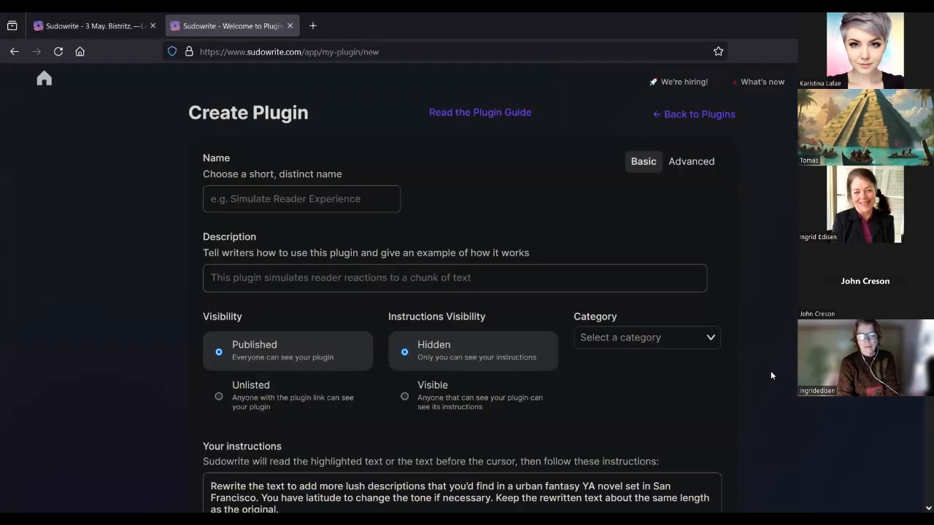
pyautogui.scroll(-3, 771, 374)
pyautogui.scroll(3, 771, 374)
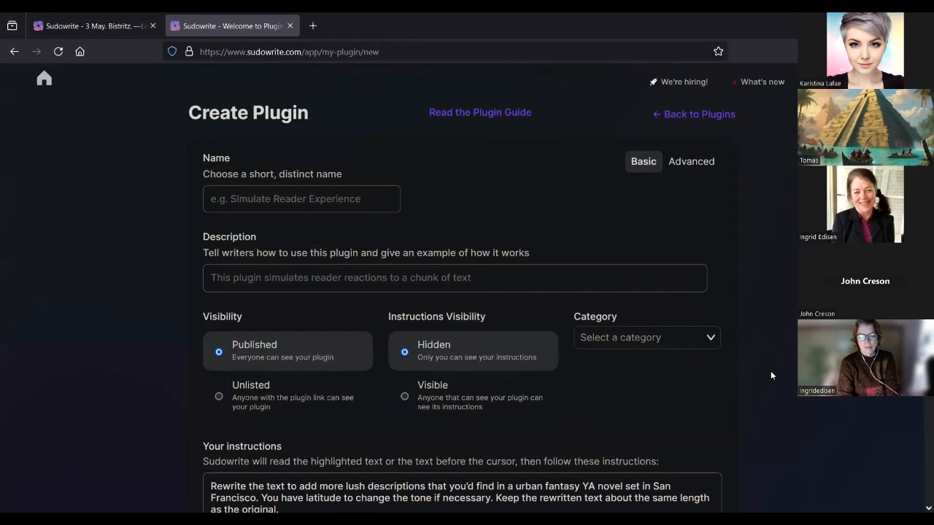